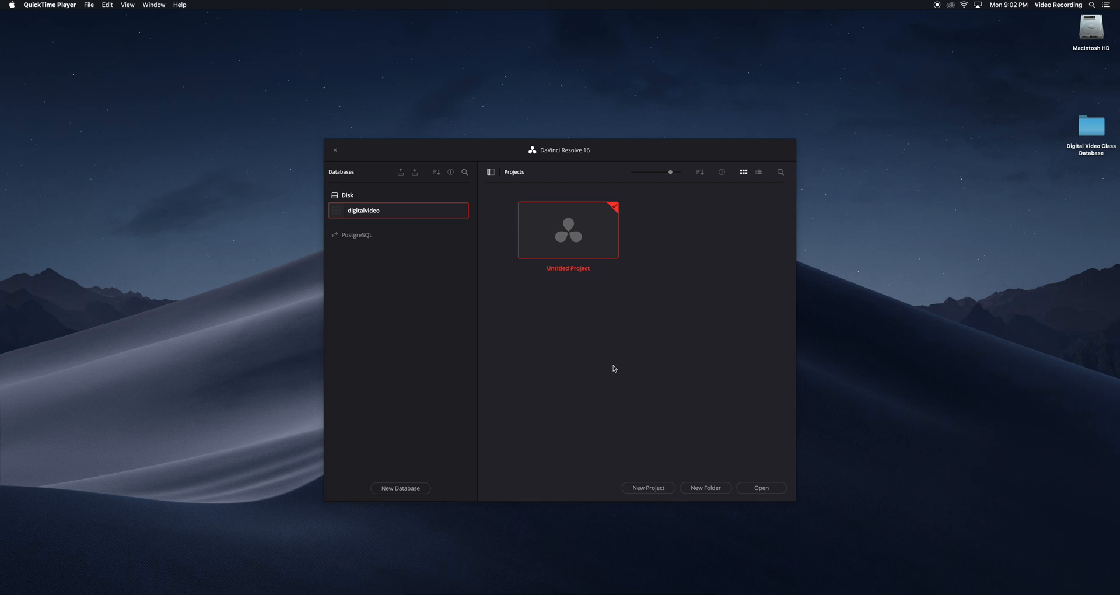
Switch to Finder and open FILES > 3D Computer Animated Short Film on Macintosh HD in an enlarged column-view window.
double_click(1096, 36)
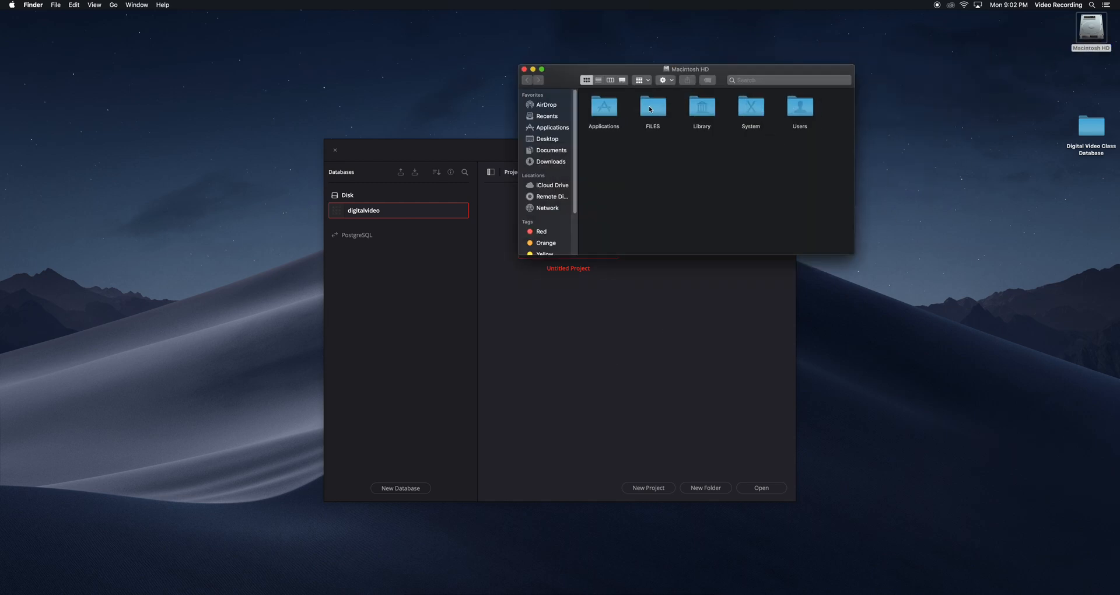
double_click(650, 109)
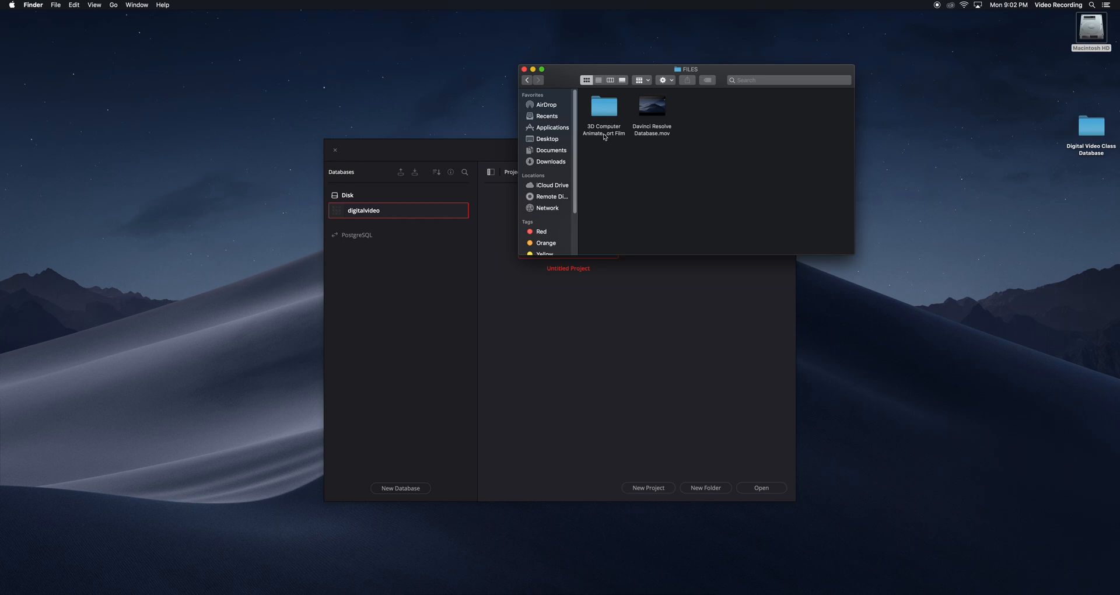
double_click(612, 114)
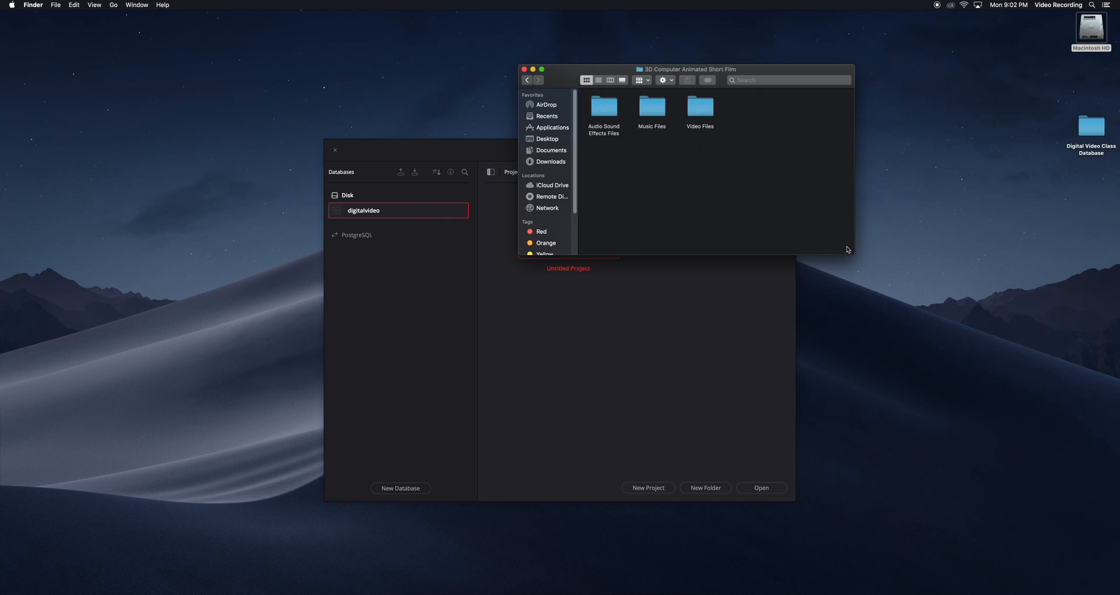
click(610, 82)
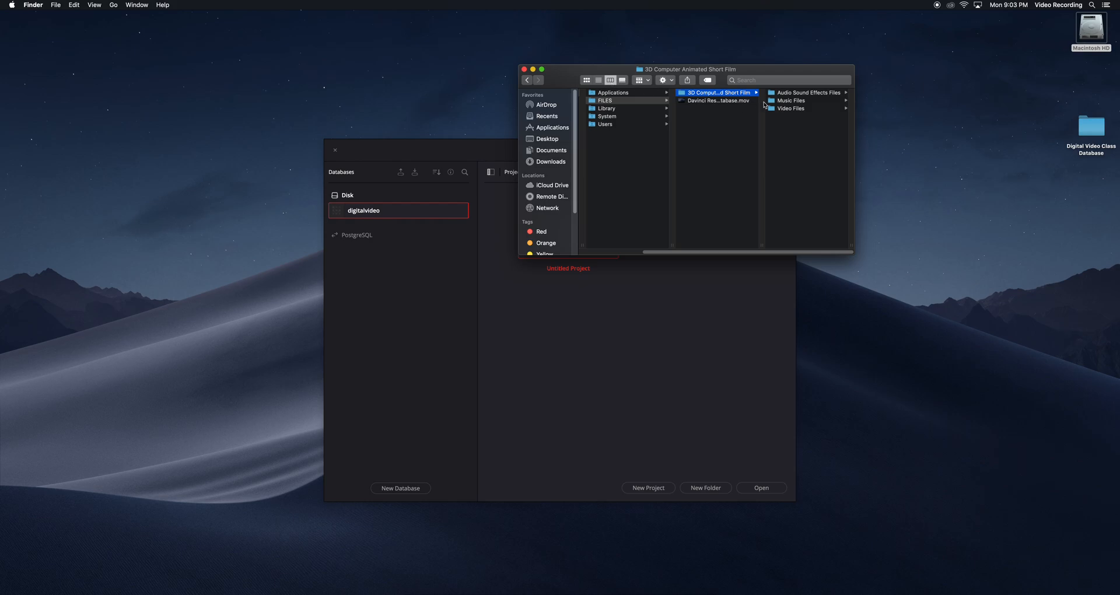
drag(853, 253, 946, 332)
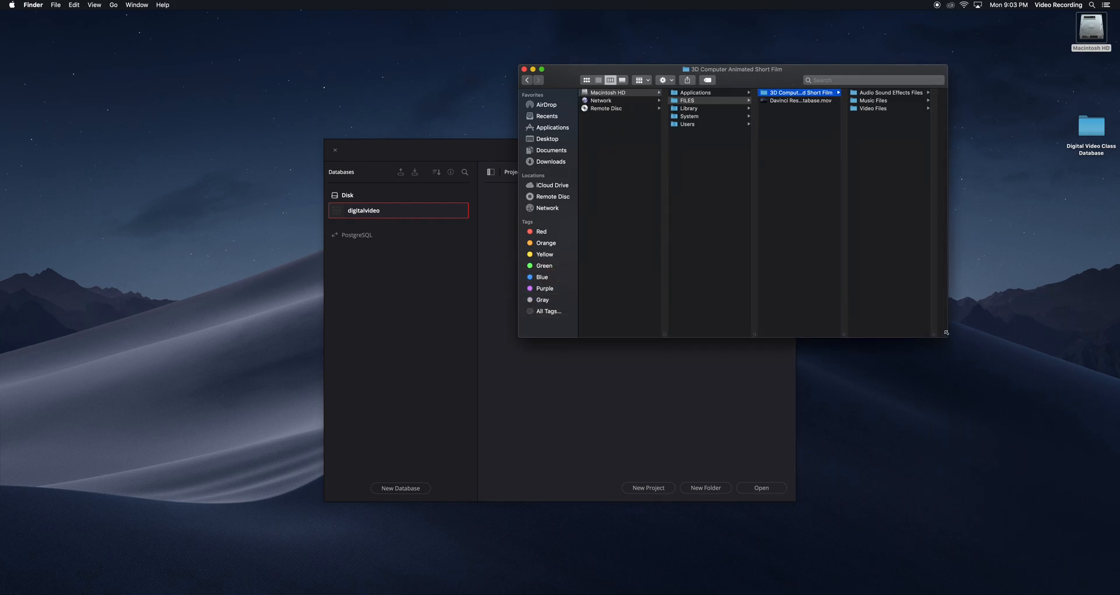
drag(802, 88, 647, 105)
Look through the contents of the Video Files, Music Files and Audio Sound Effects Files folders.
click(639, 126)
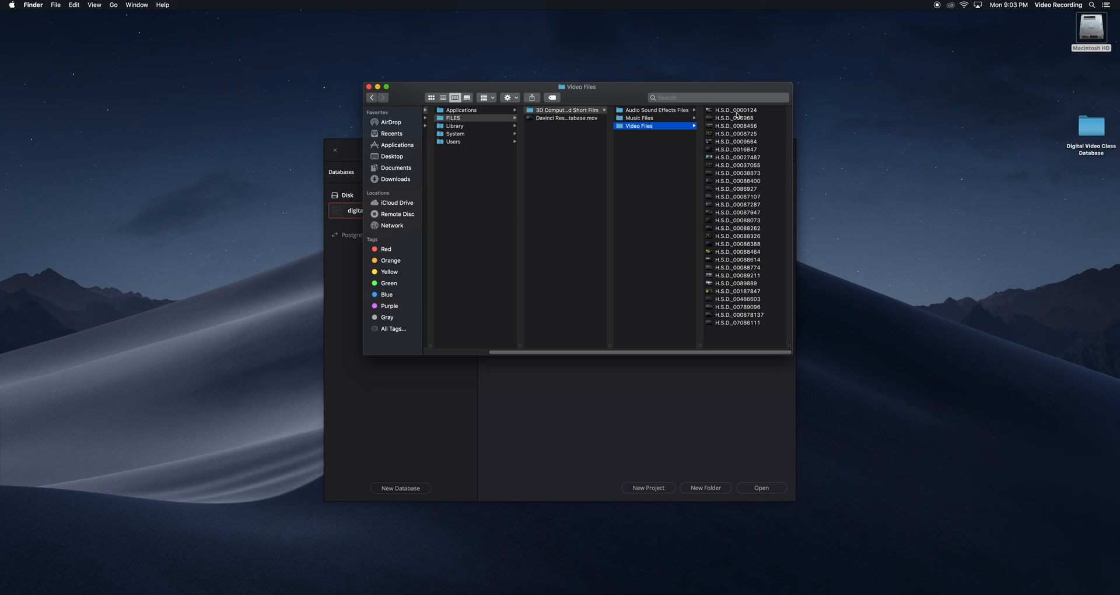
click(678, 119)
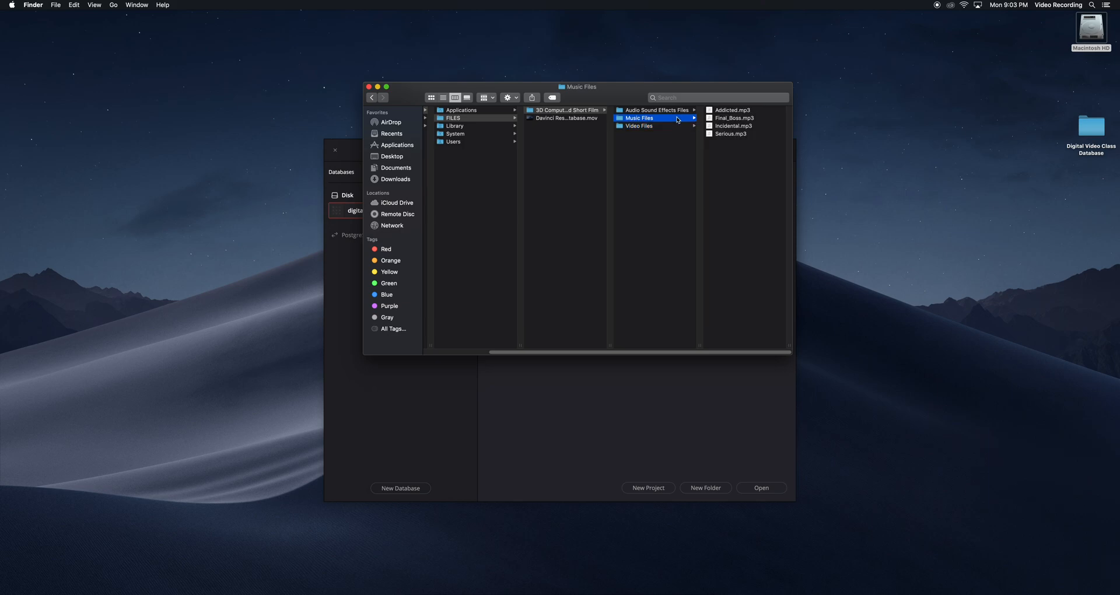
click(669, 111)
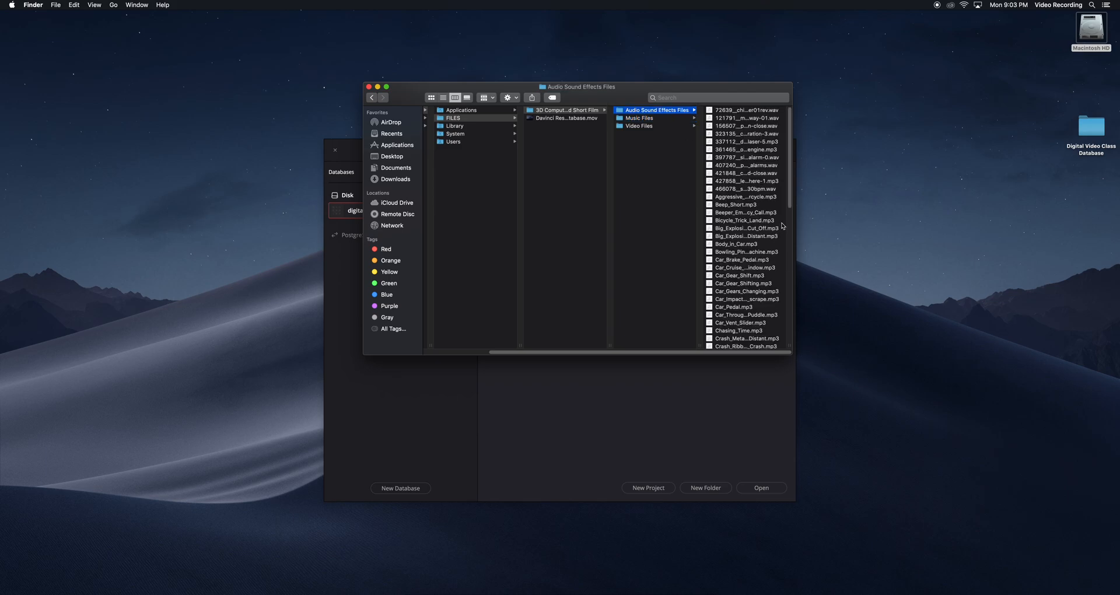
mouse_move(790, 198)
mouse_down()
mouse_move(793, 348)
mouse_move(787, 191)
mouse_up()
Preview the first three clips in the Video Files folder, from H.S.D._0000124 to H.S.D._0008456, with Quick Look.
click(670, 128)
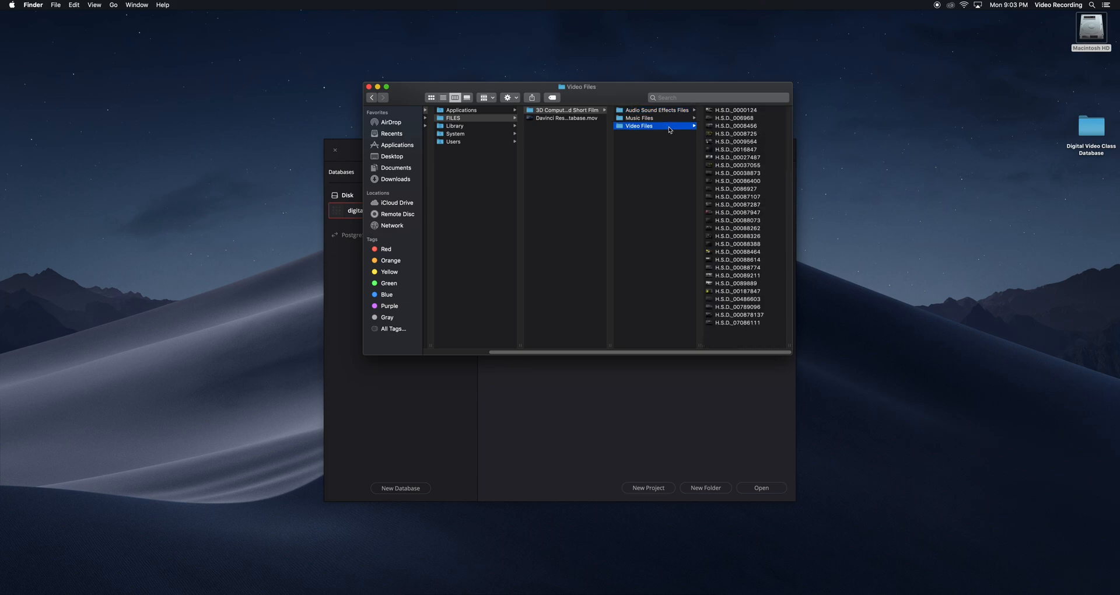
click(723, 110)
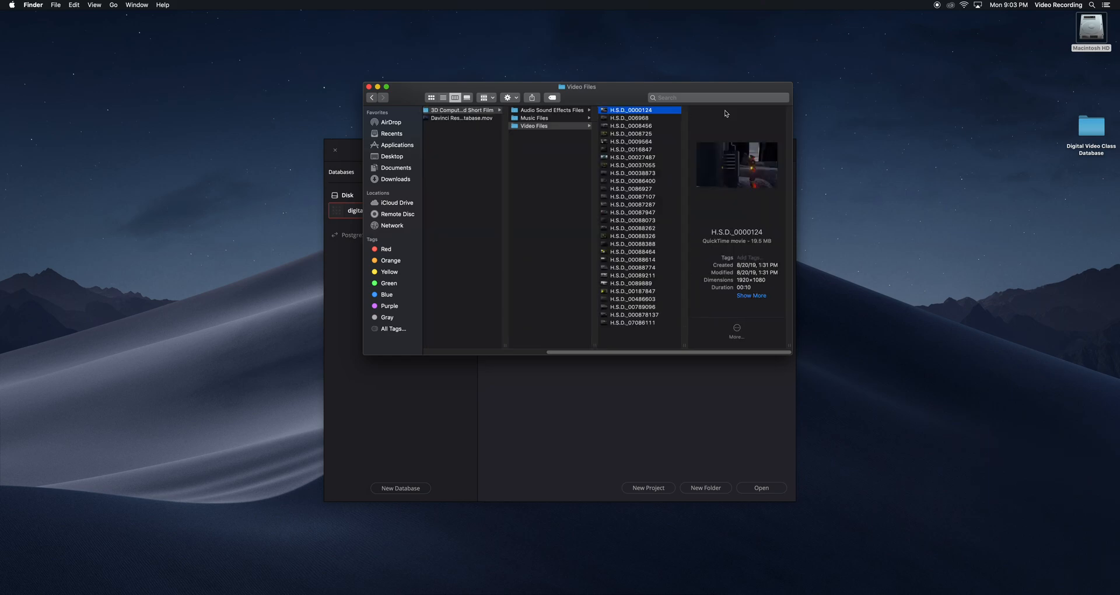
mouse_move(728, 162)
key(space)
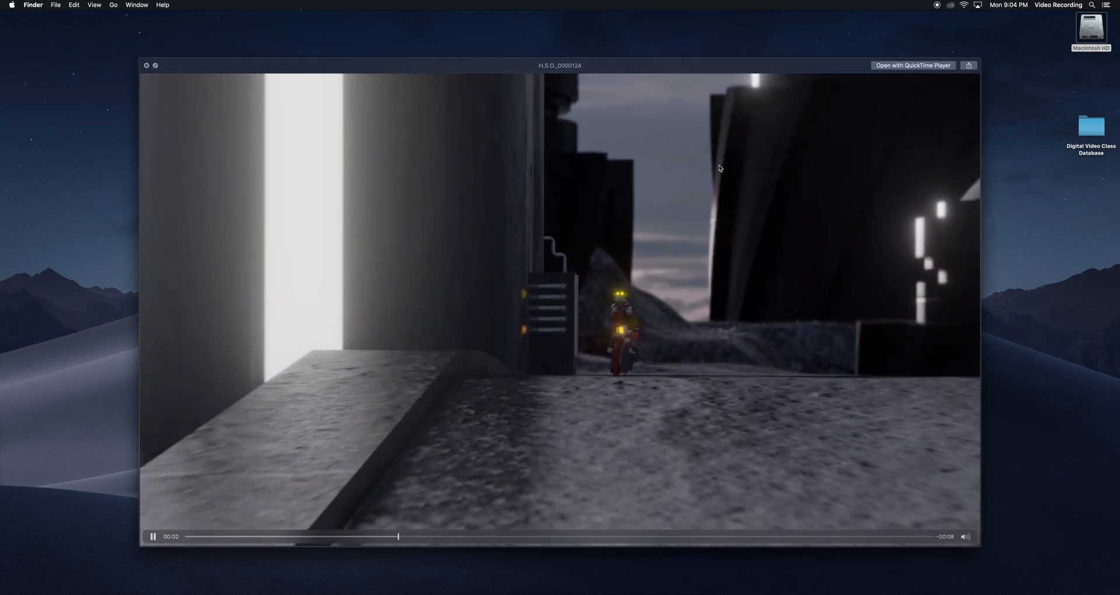
key(Right)
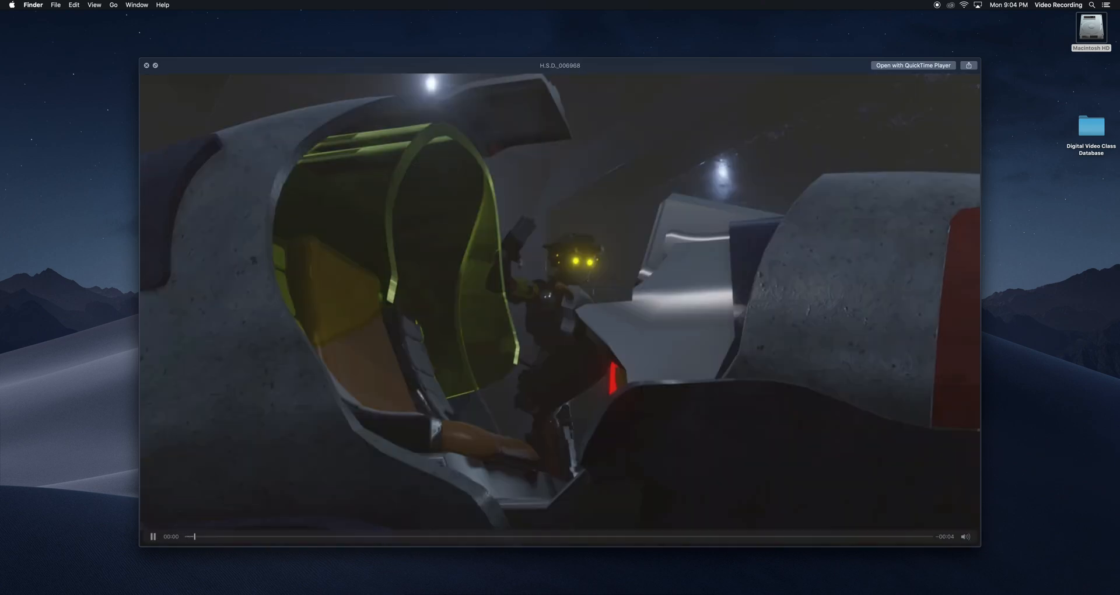
key(Down)
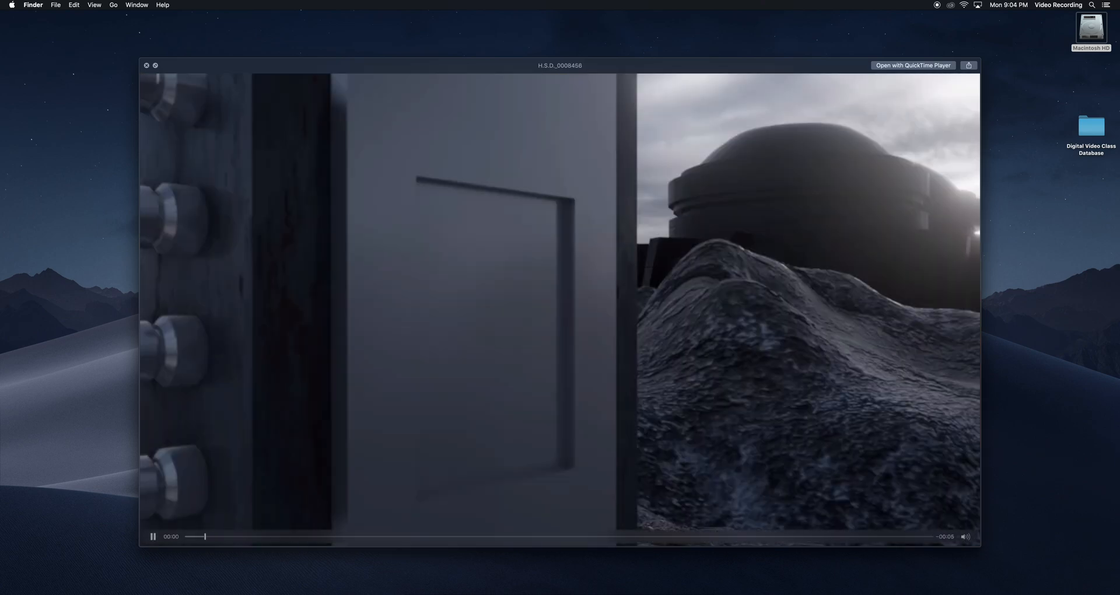
key(space)
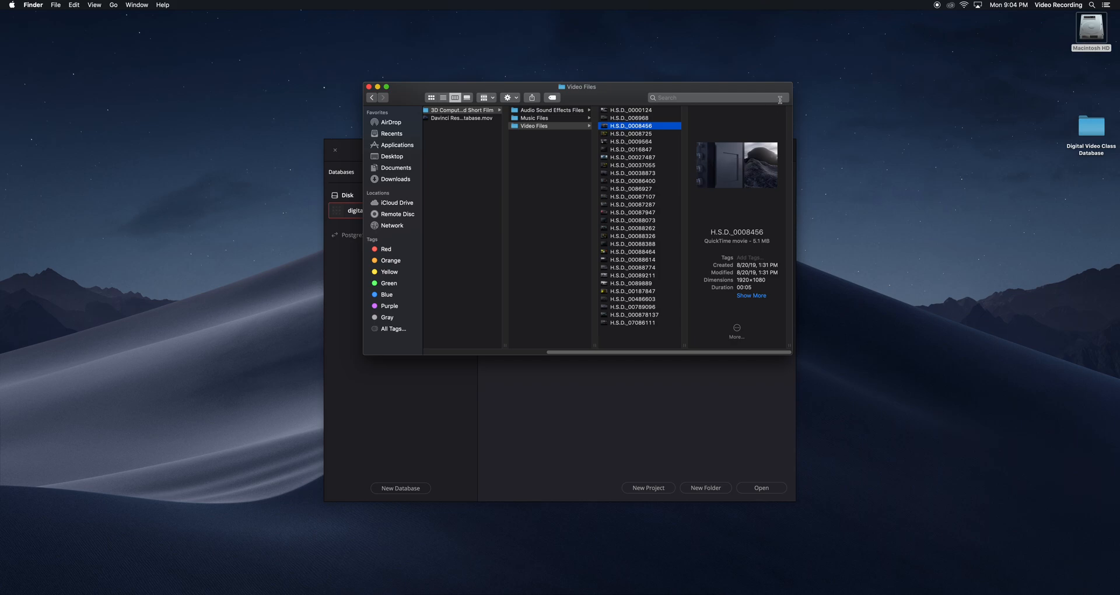
Move the Finder window off the project list and check further video clips, the music folder and the sound effects folder.
drag(607, 97, 857, 58)
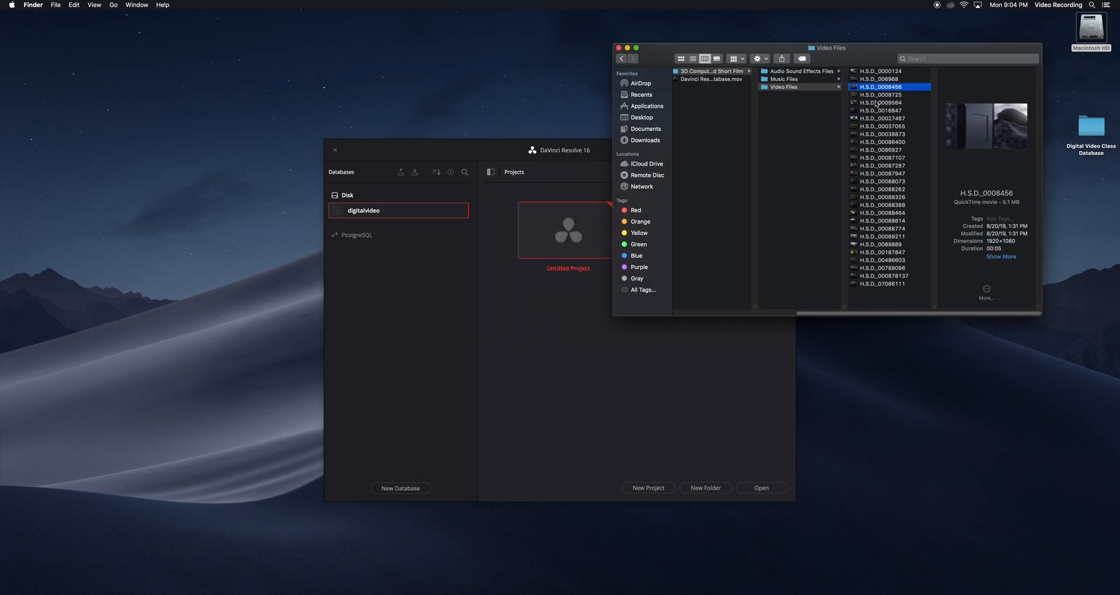
click(875, 173)
click(875, 197)
click(873, 221)
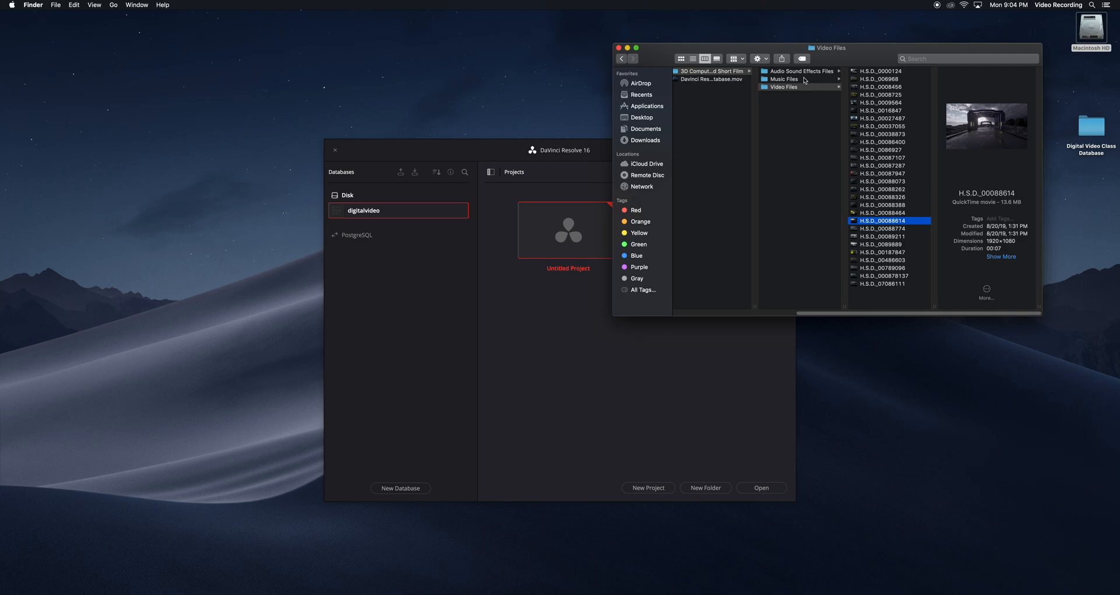
click(804, 80)
click(805, 72)
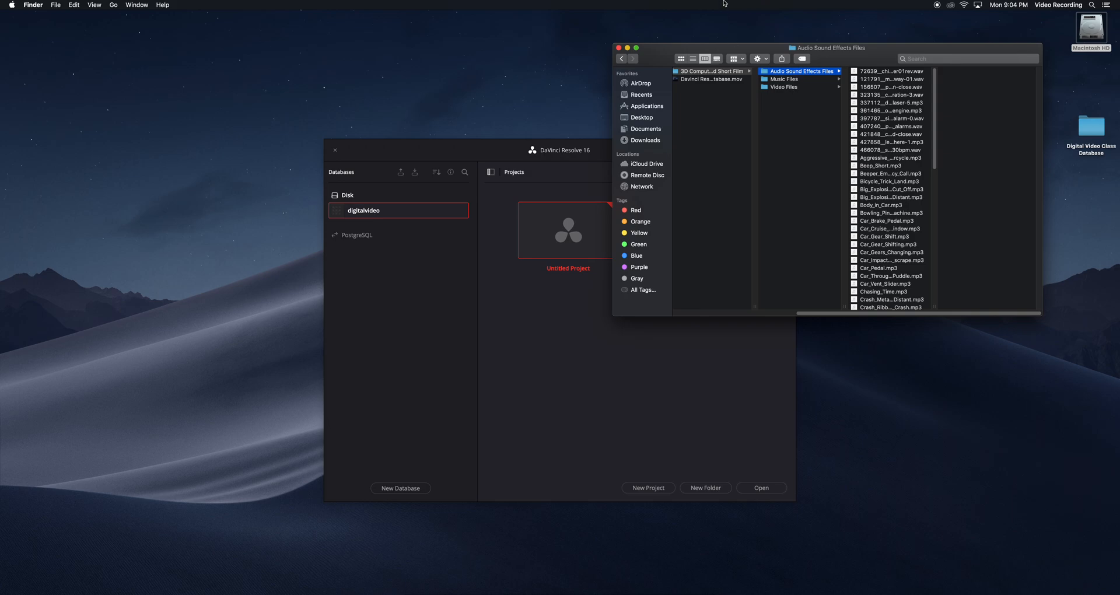
Switch to DaVinci Resolve and create a new project named "3D Short Animated Film Edit" in the digitalvideo database.
click(414, 148)
drag(466, 150, 426, 127)
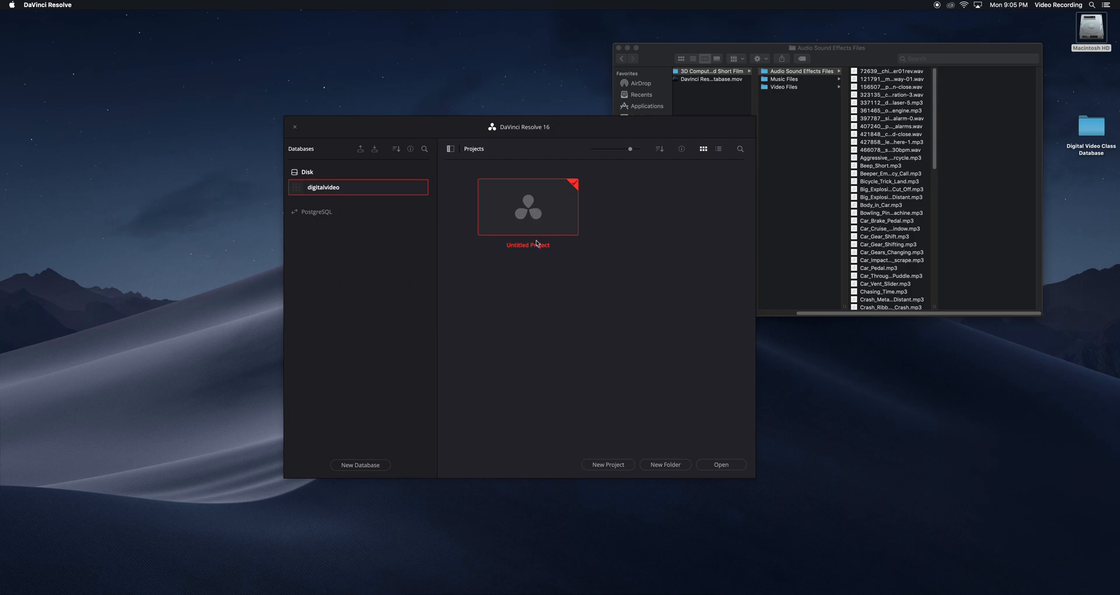
click(615, 465)
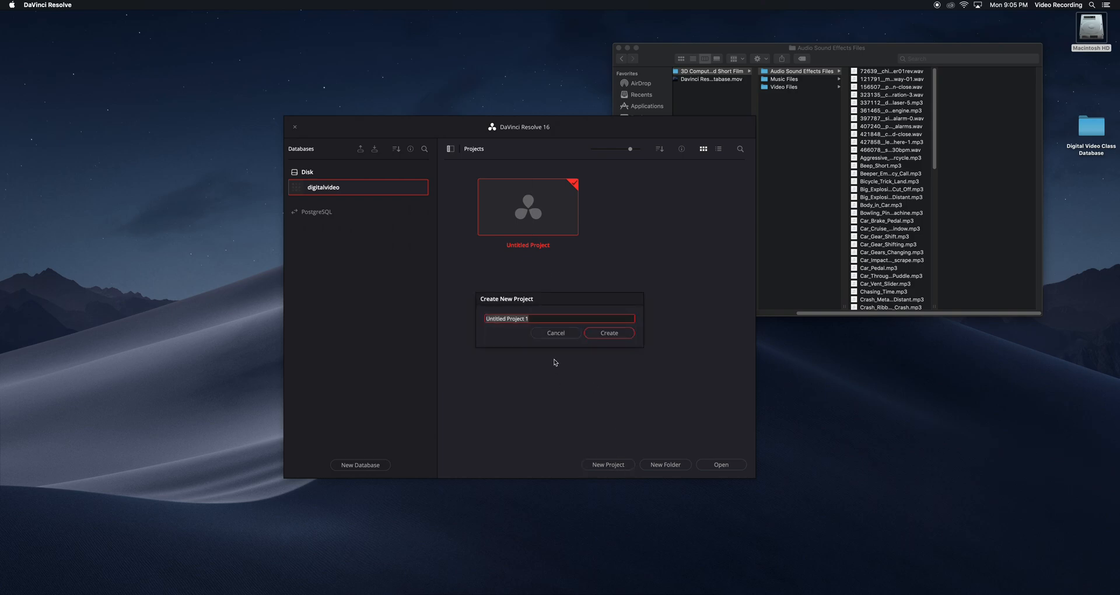
text(3D Short Animated Film Edit)
click(617, 337)
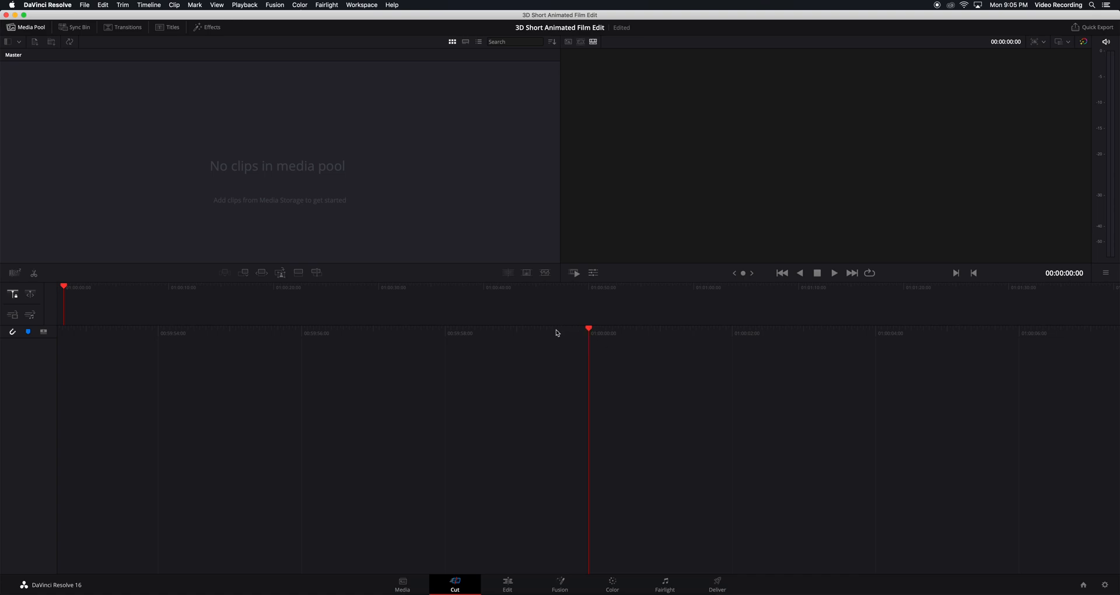
View each workspace page in order: Media, Cut, Edit, Fusion, Color, Fairlight and Deliver.
click(401, 585)
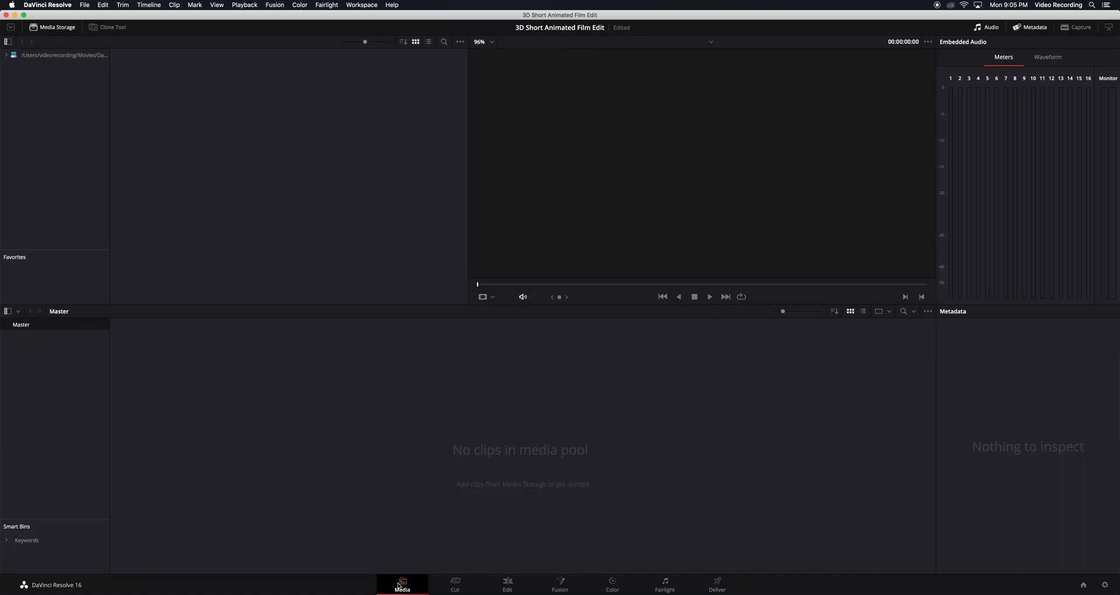
click(455, 586)
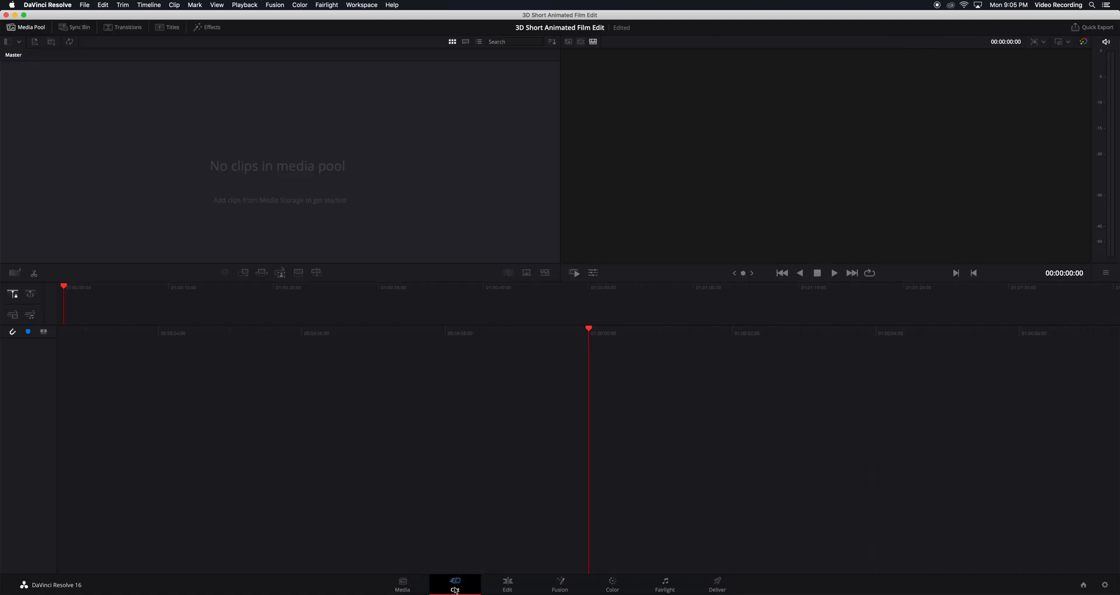
click(507, 585)
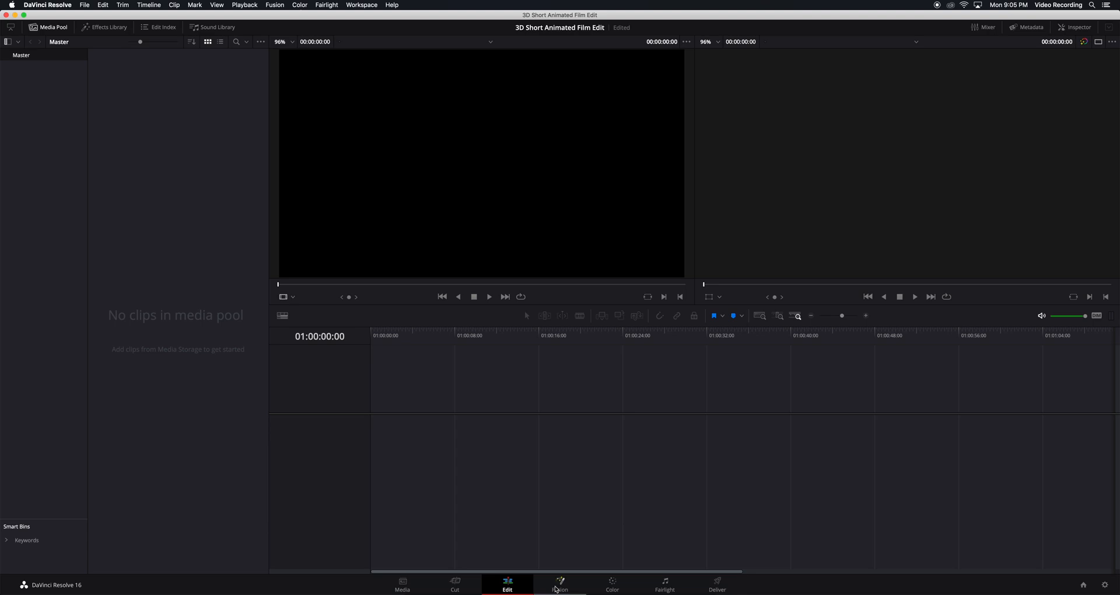
click(557, 588)
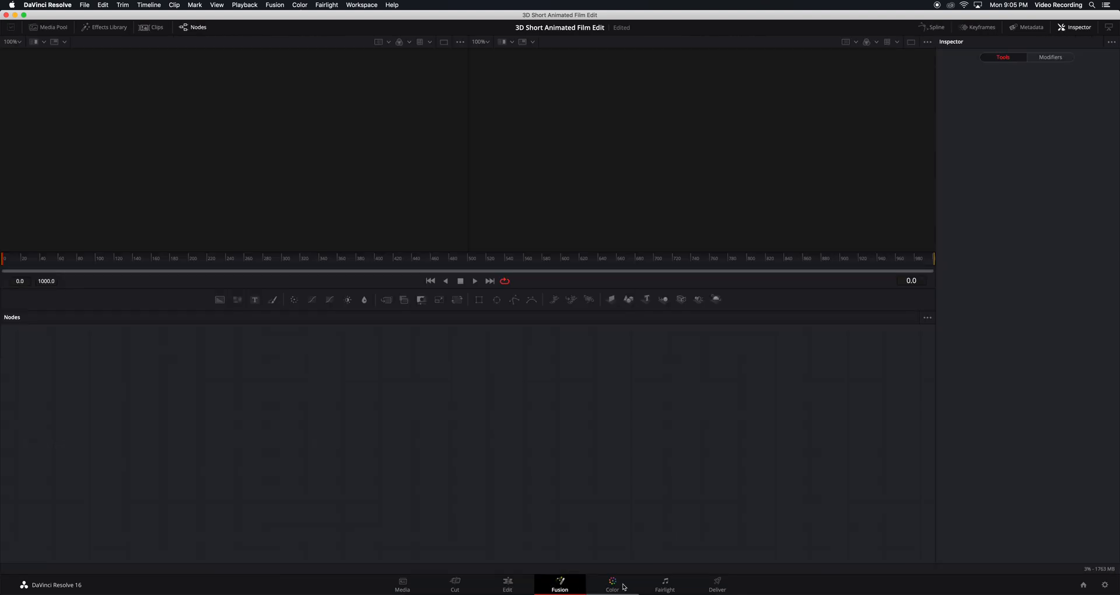
click(619, 586)
click(665, 585)
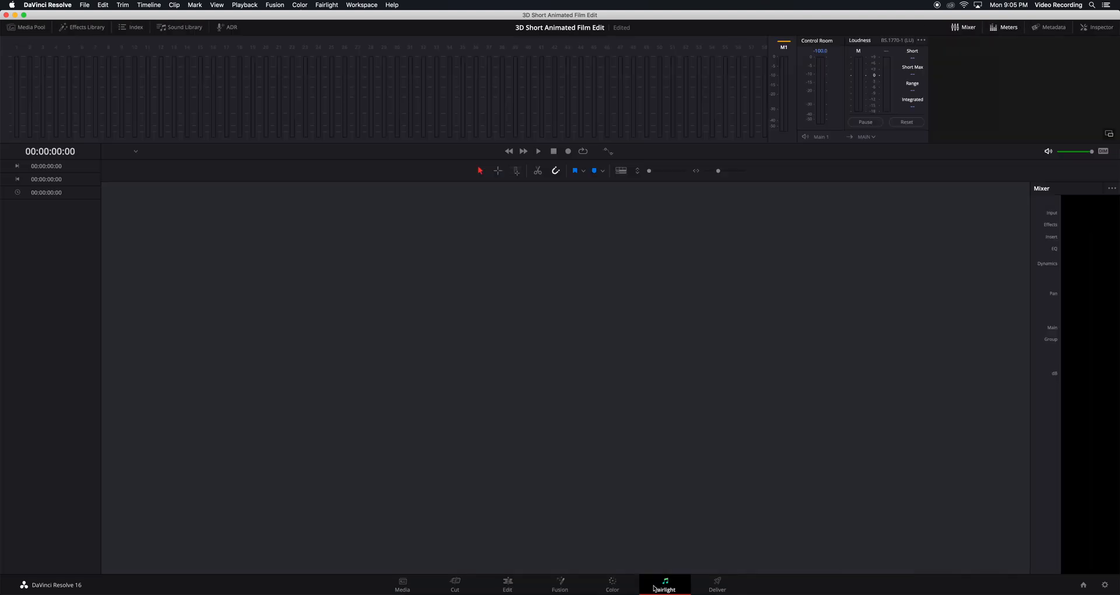
click(725, 585)
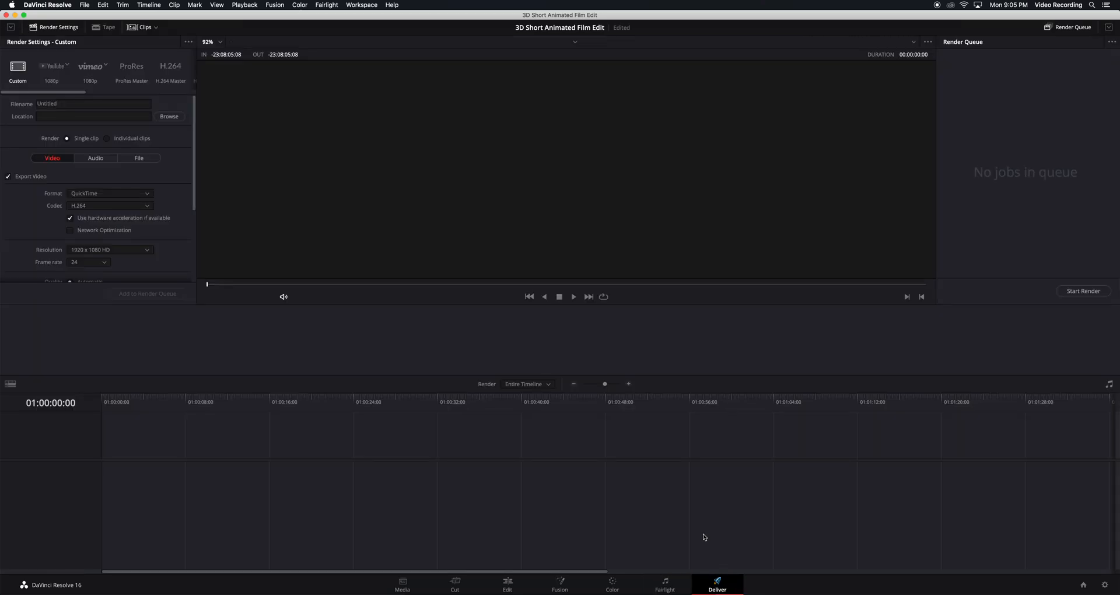
Compare the Media page, where the workflow starts, with the Deliver page, where it ends.
click(403, 583)
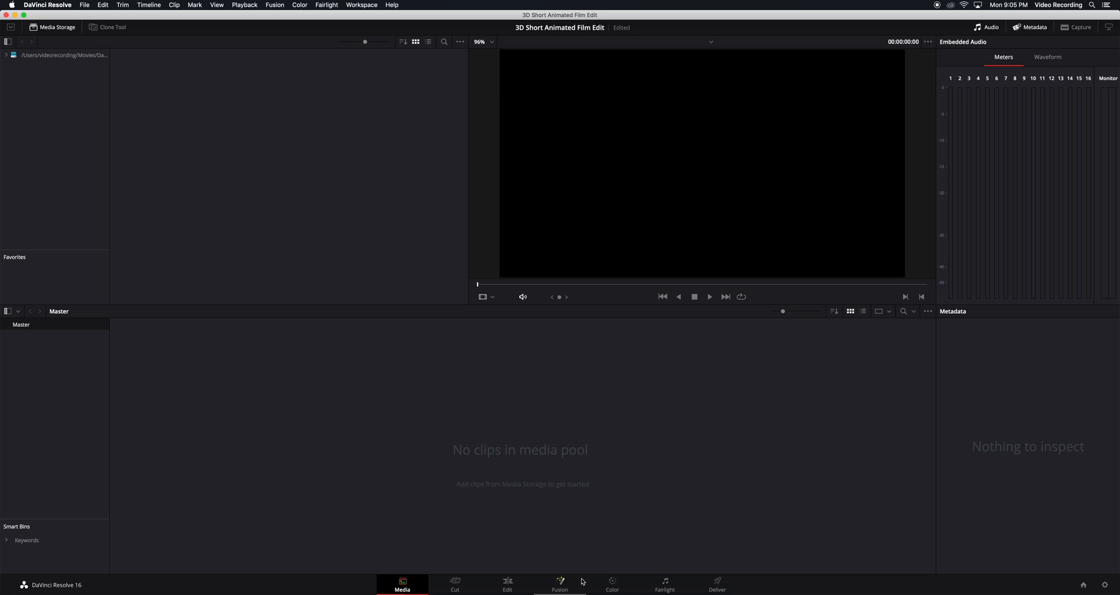
click(721, 584)
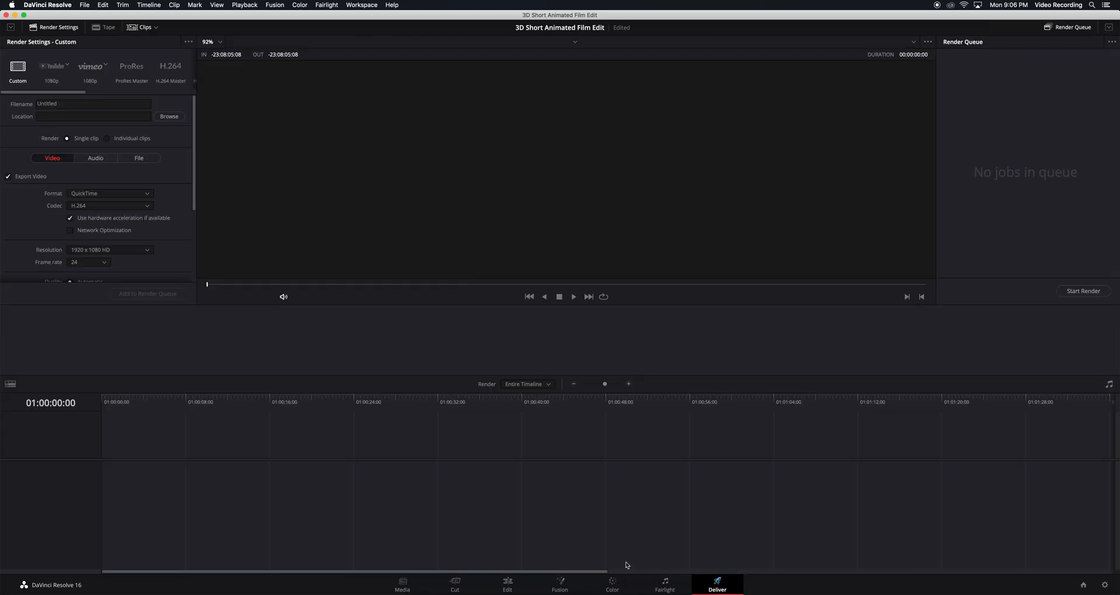
click(425, 581)
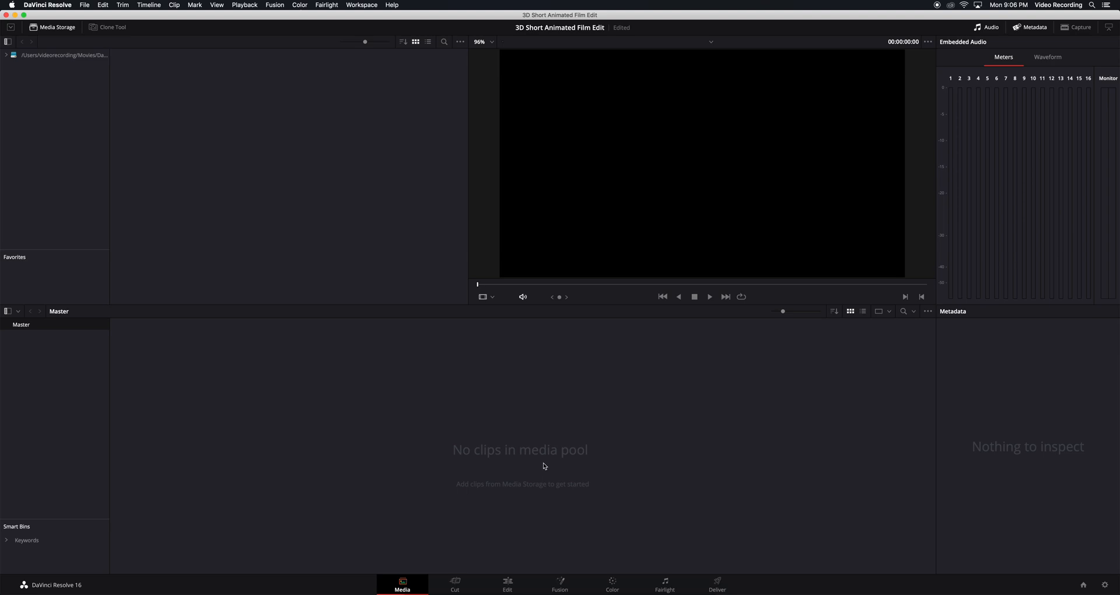
click(717, 583)
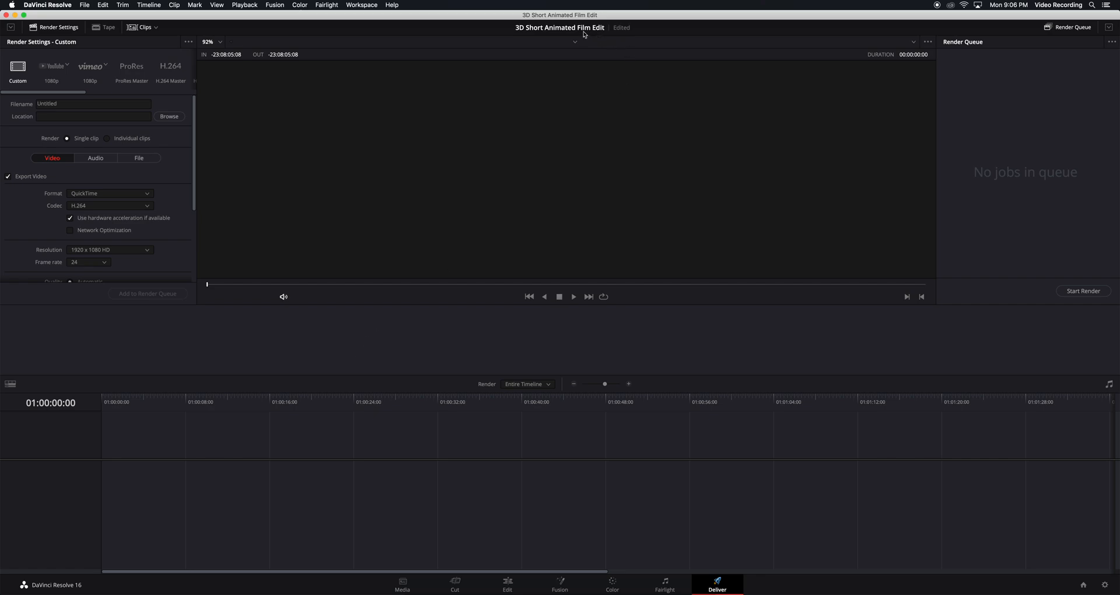
Review the Media, Cut, Edit, Fusion, Color and Fairlight pages in order, ending on the Edit page.
click(416, 587)
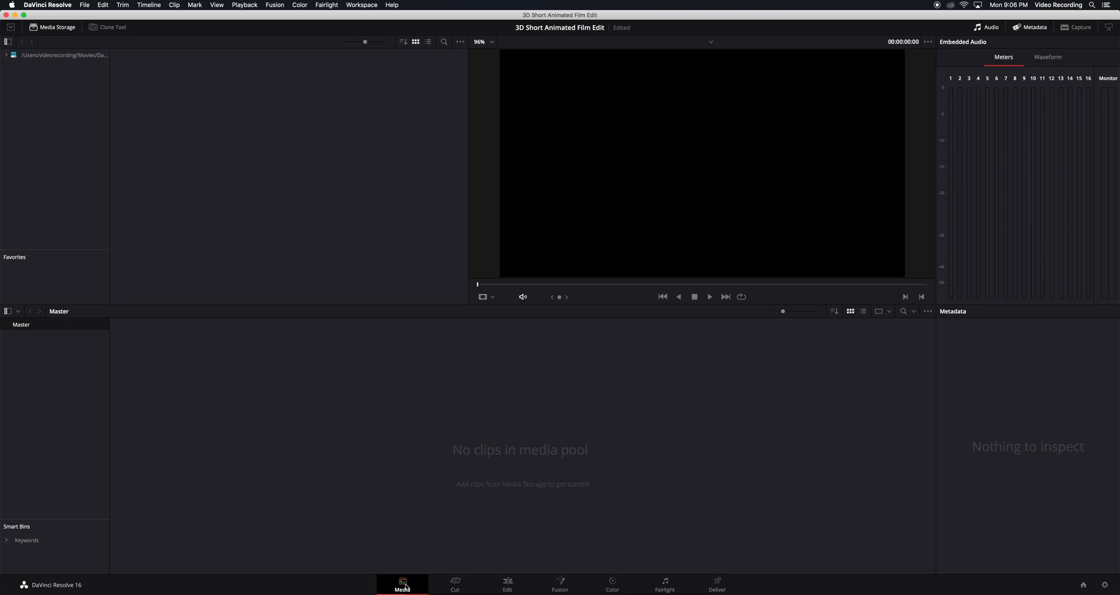
click(458, 583)
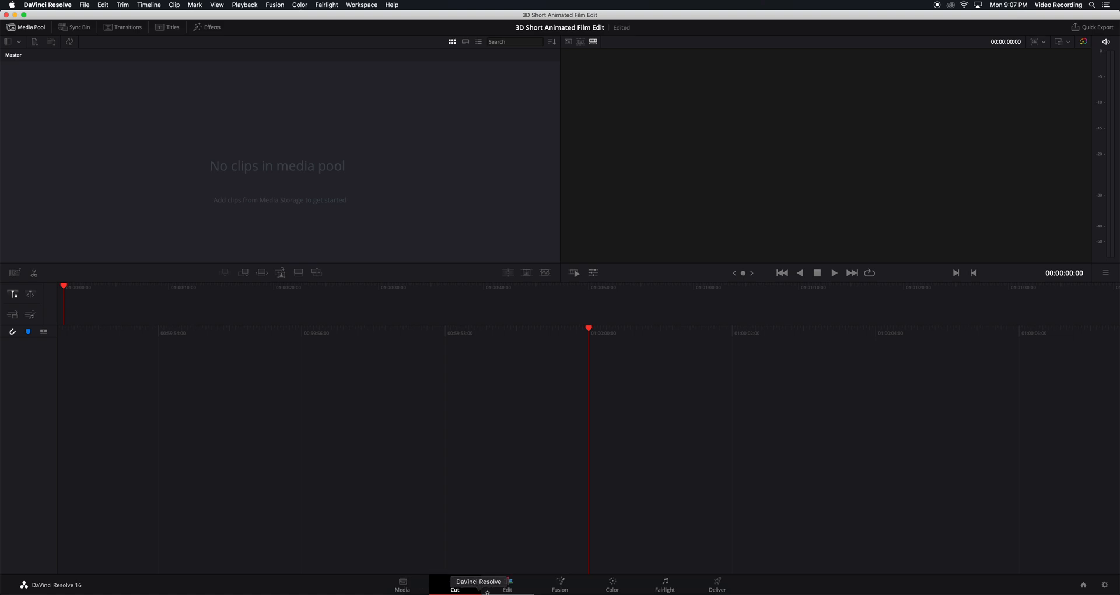
click(506, 585)
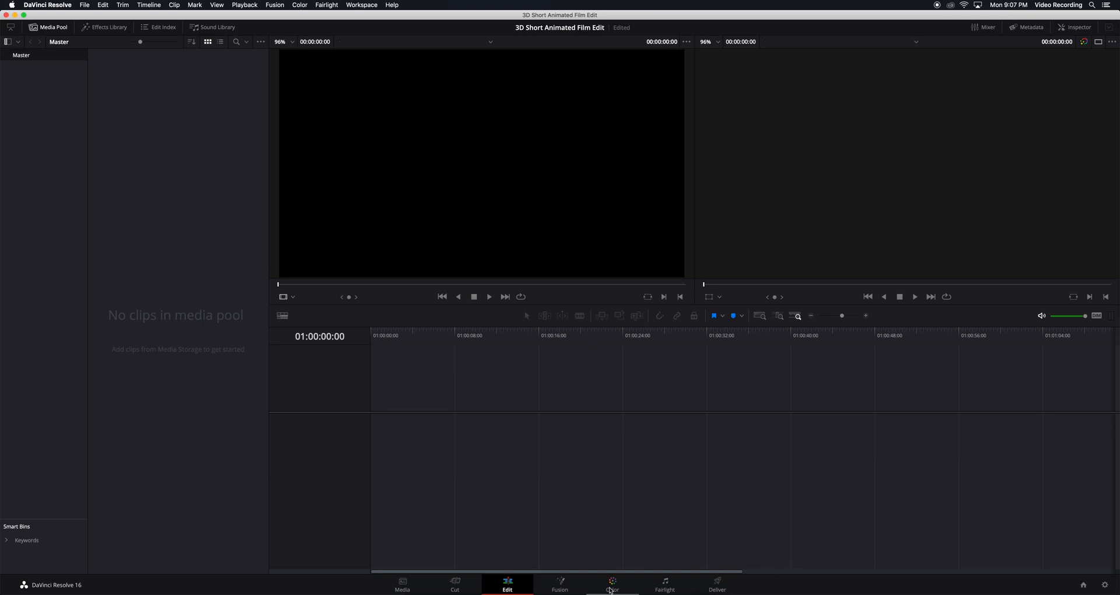
click(560, 585)
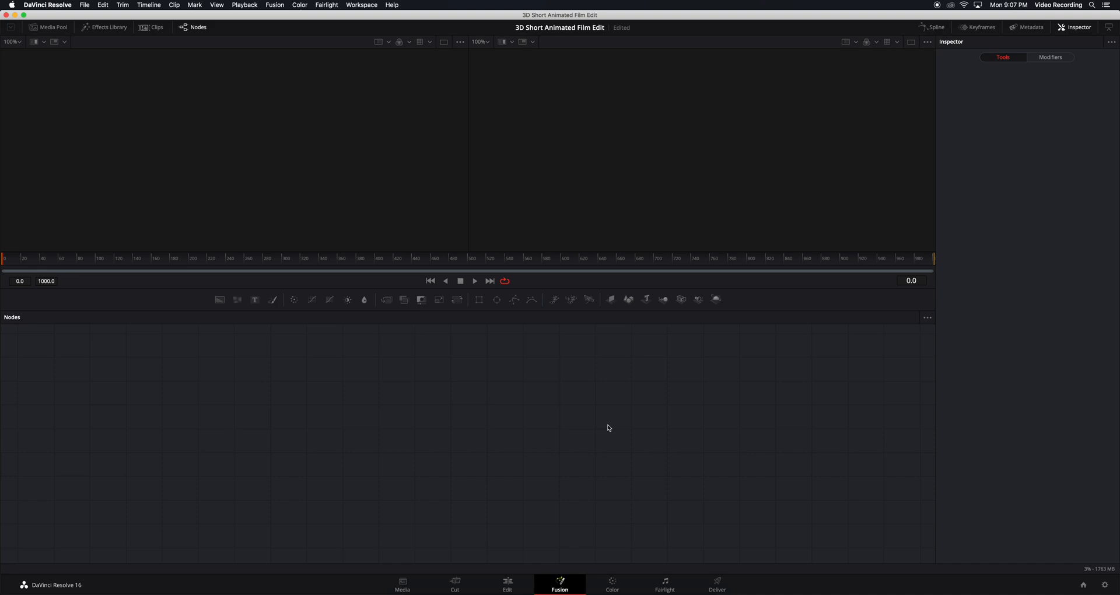
click(612, 583)
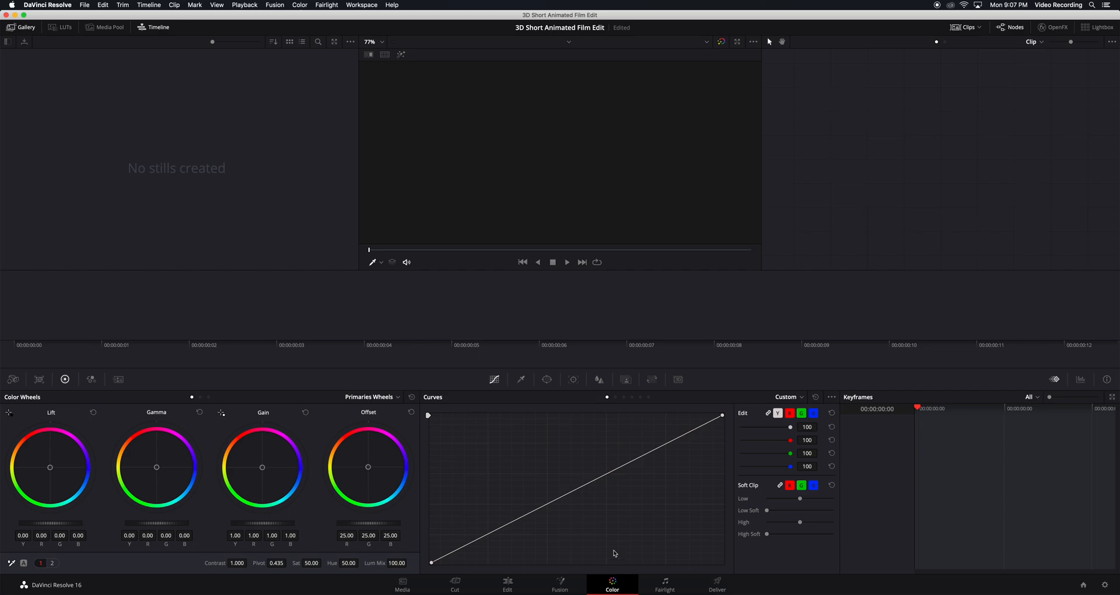
click(665, 584)
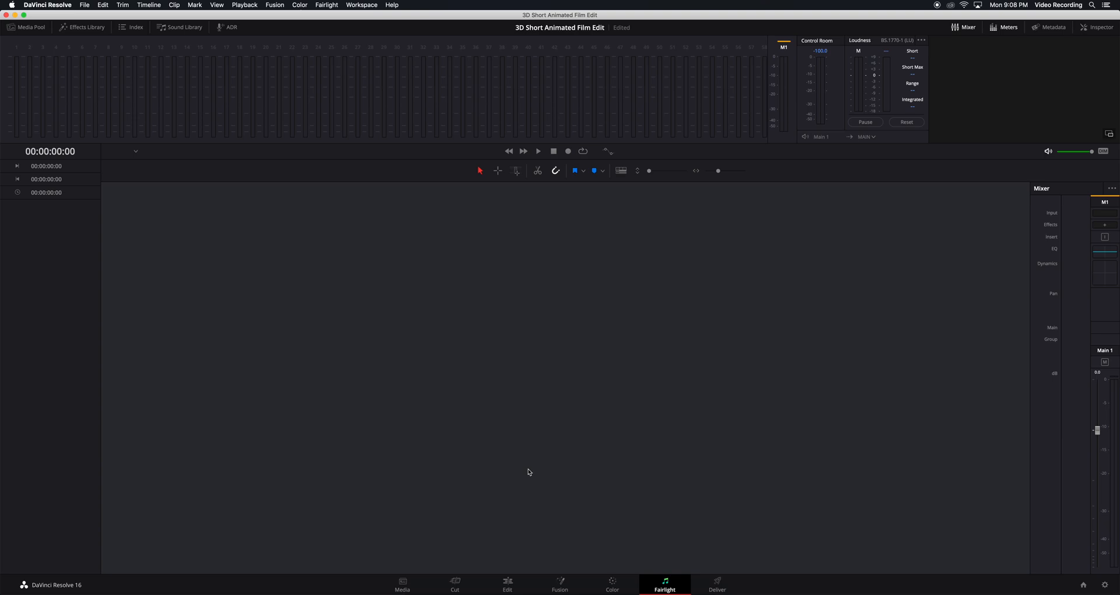
click(507, 583)
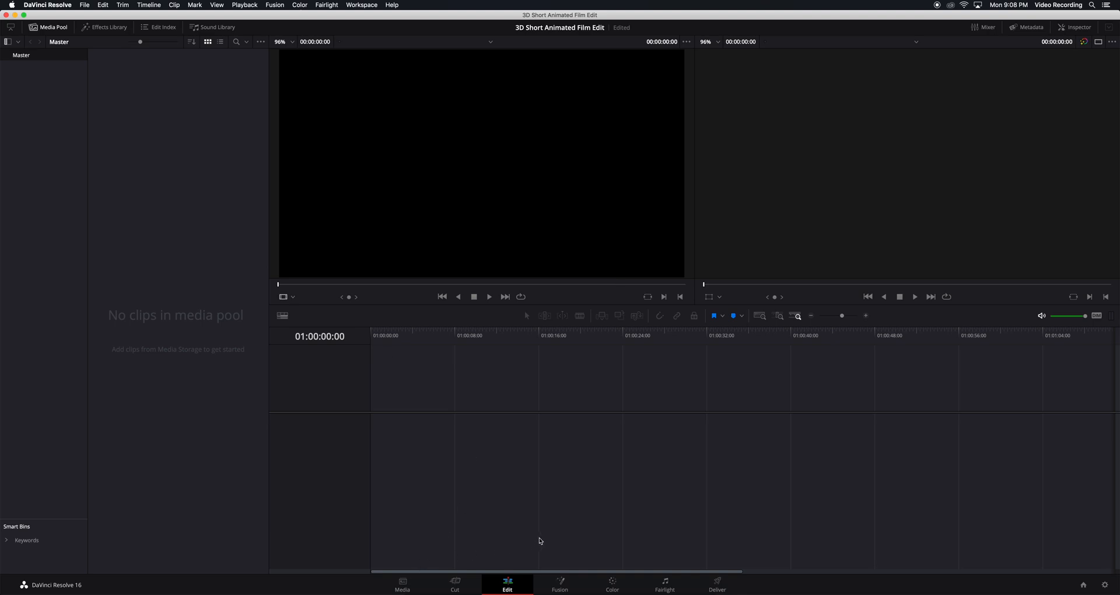
Return to the Media page, widen the storage location list and open the folder chooser for adding a new location.
click(408, 583)
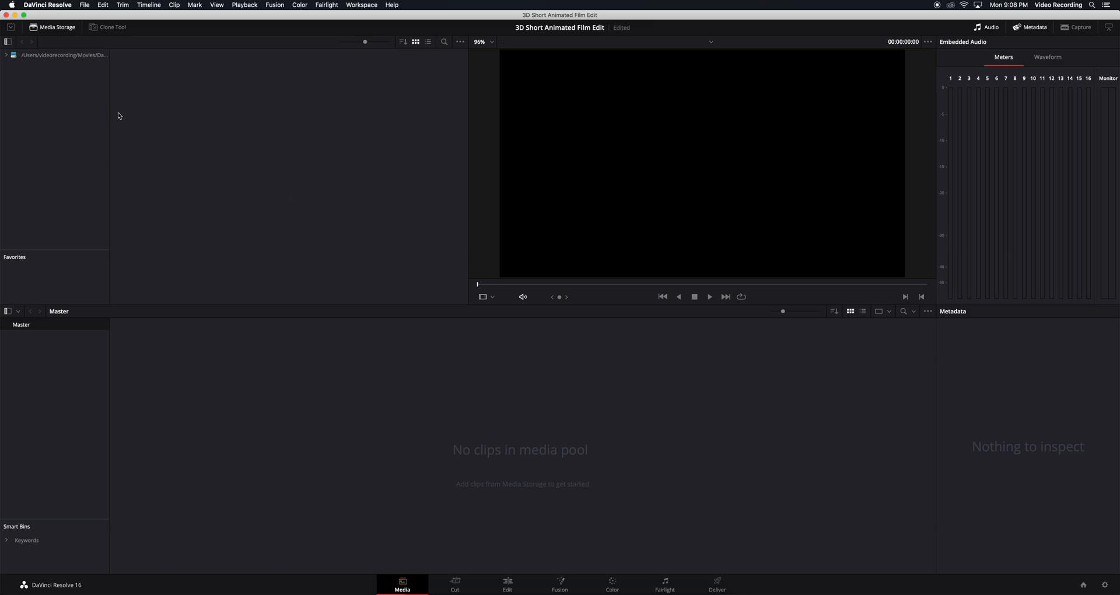
drag(109, 110, 166, 112)
right_click(57, 116)
click(82, 123)
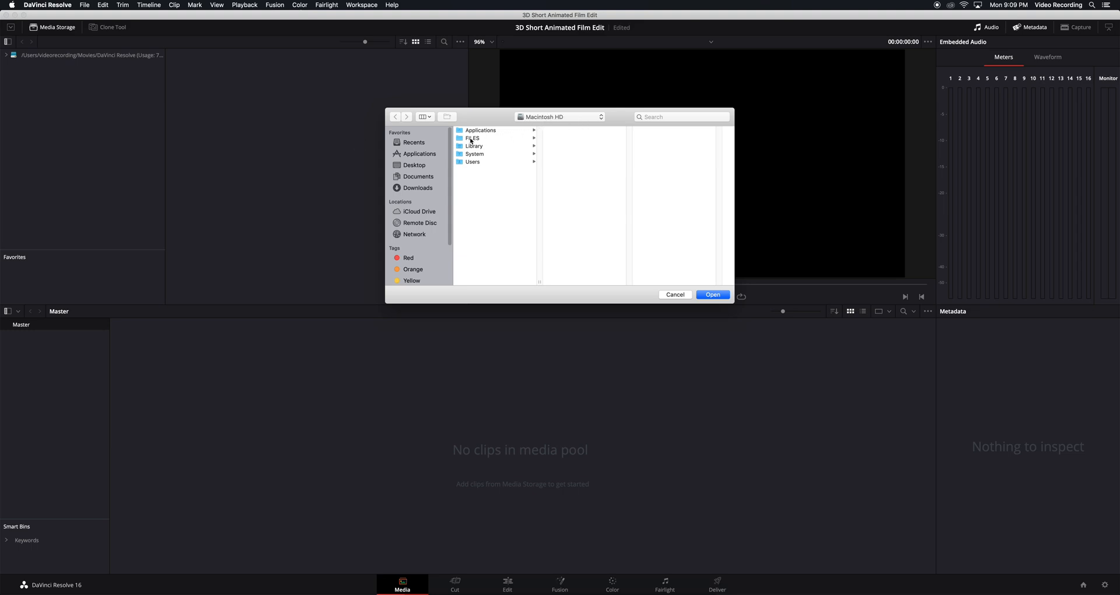
Browse the FILES folder on Macintosh HD and its 3D Computer Animated Short Film subfolder.
click(470, 140)
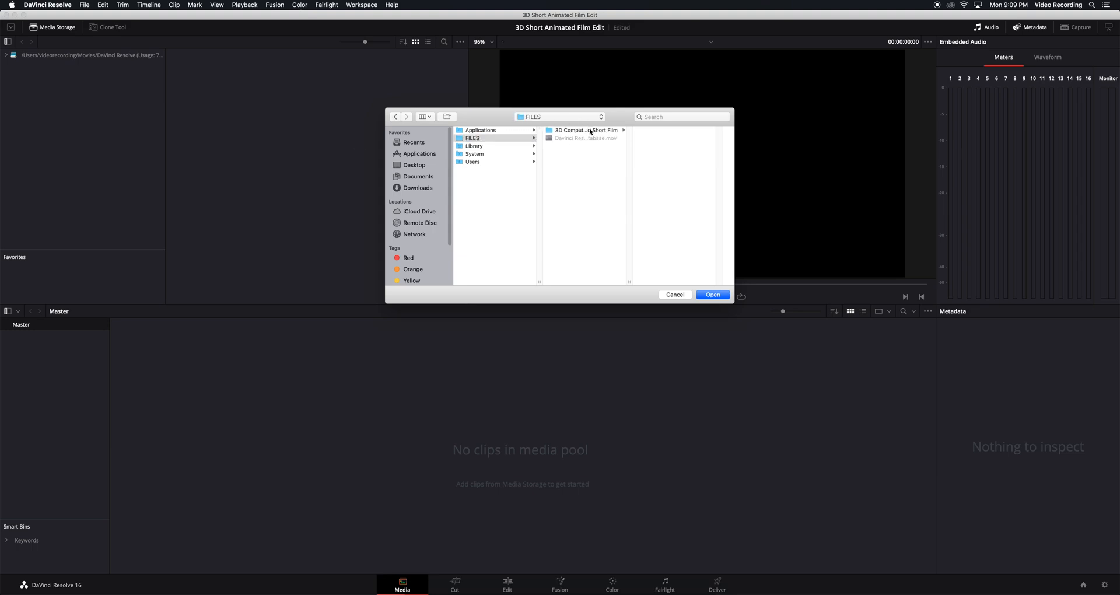
click(591, 130)
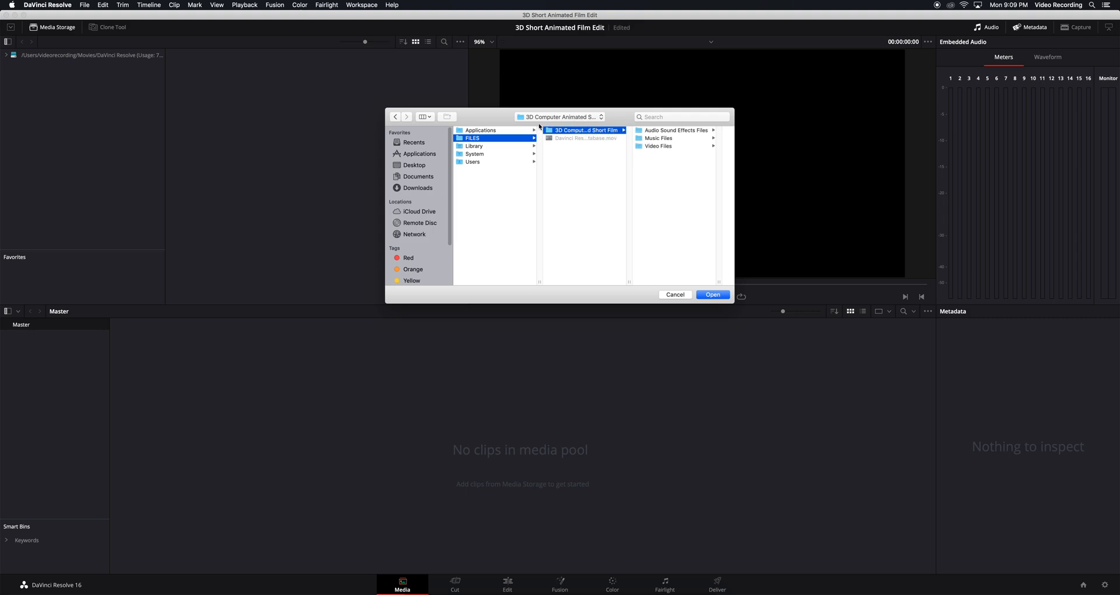
click(491, 140)
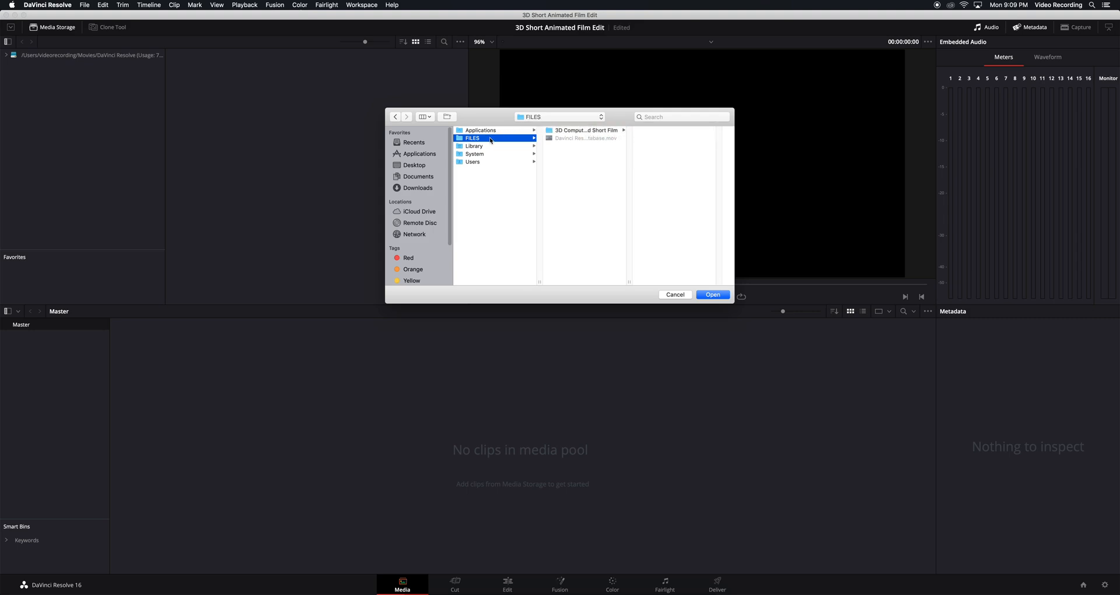
click(596, 120)
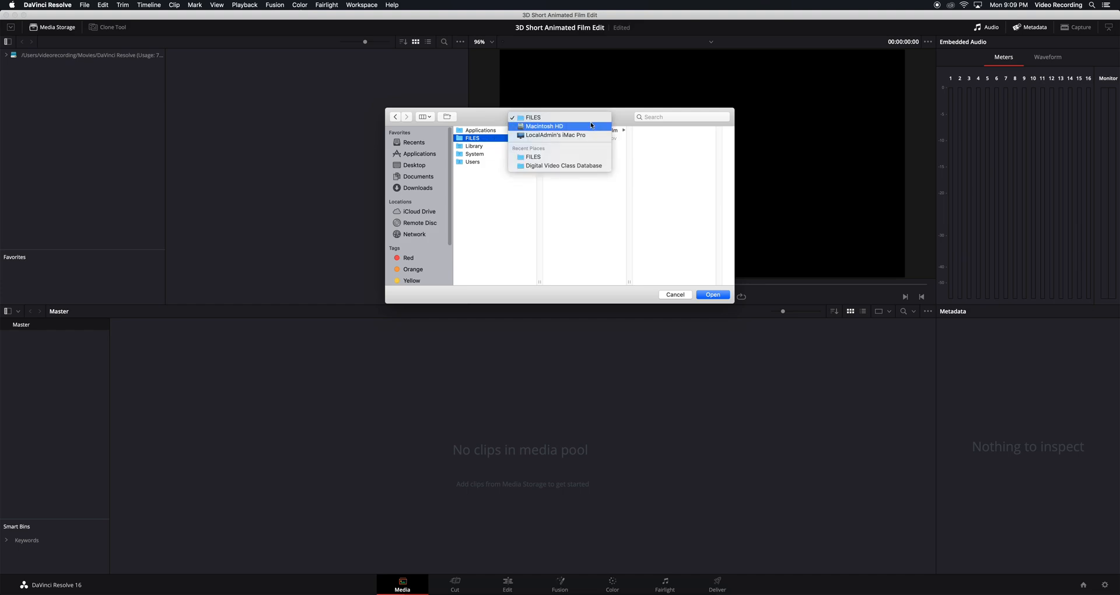
click(542, 137)
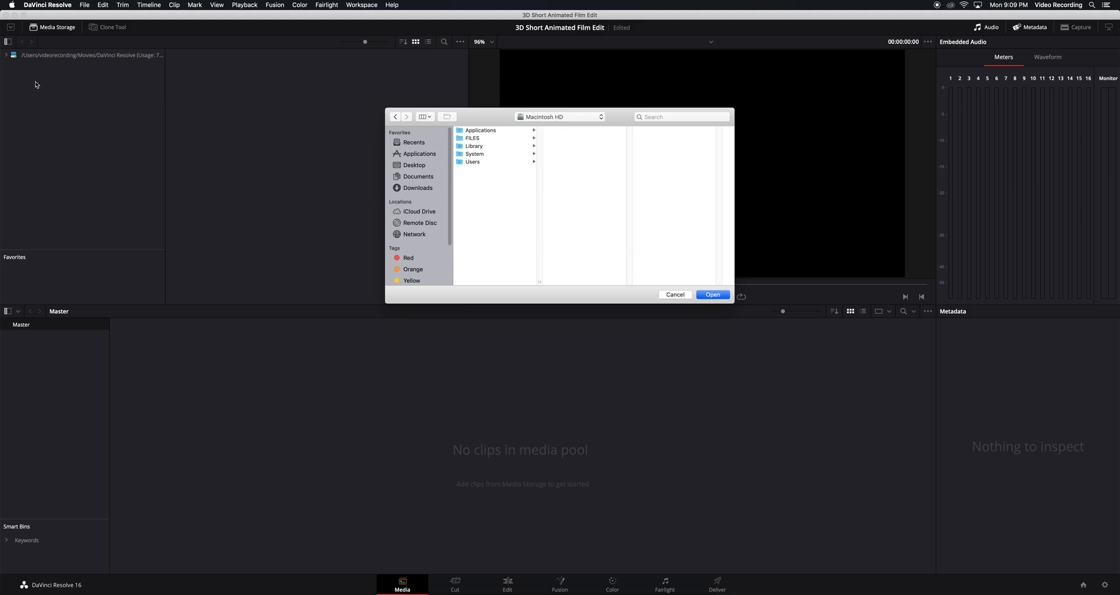
click(490, 139)
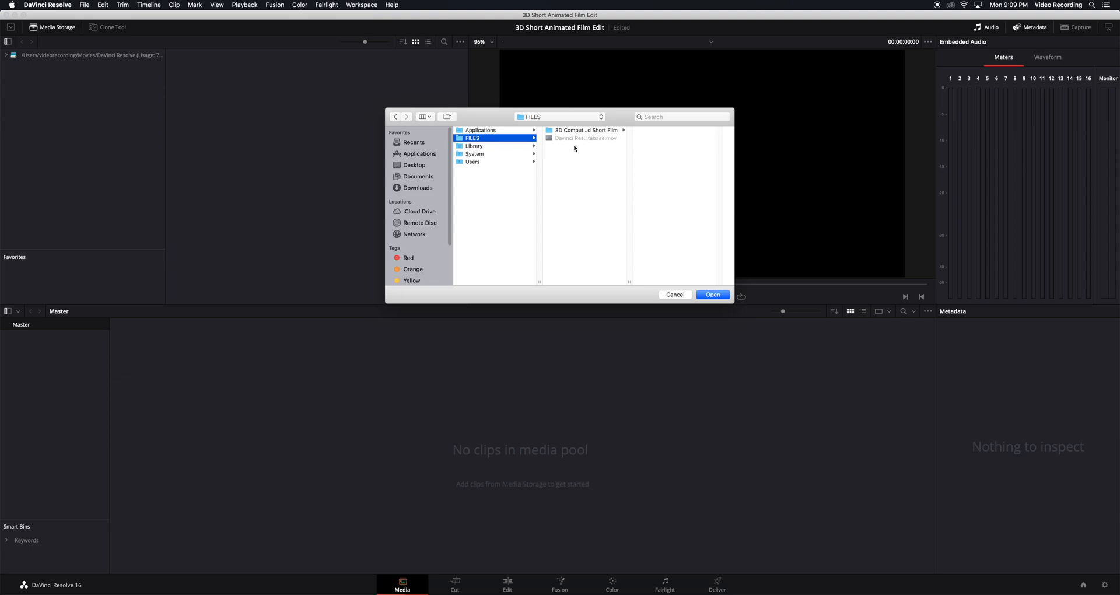
Add the Downloads folder as a media storage location and show its contents.
click(416, 188)
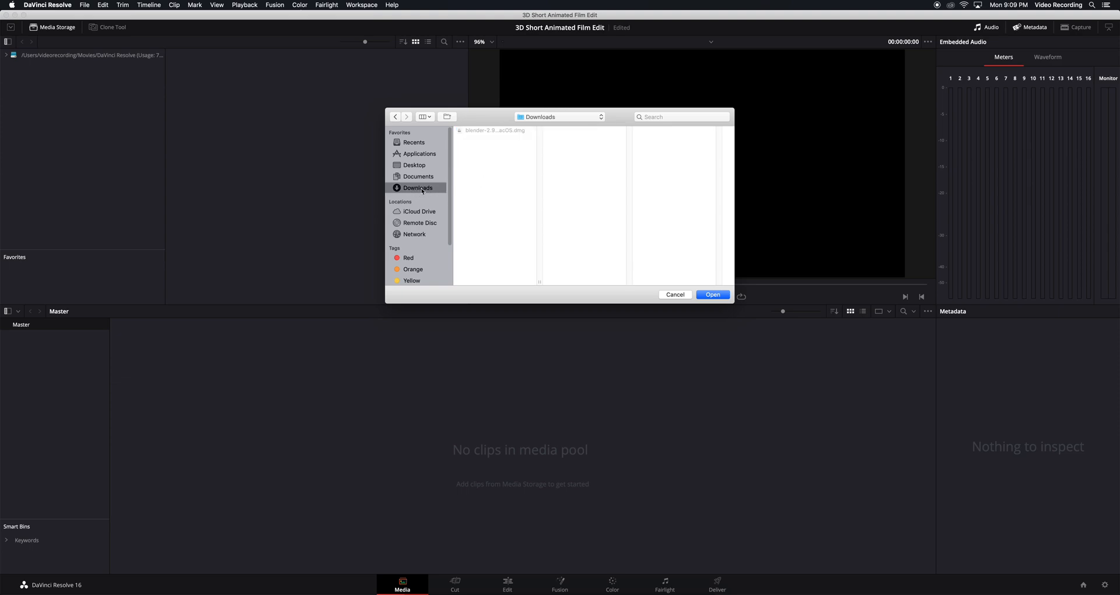
click(713, 295)
click(87, 69)
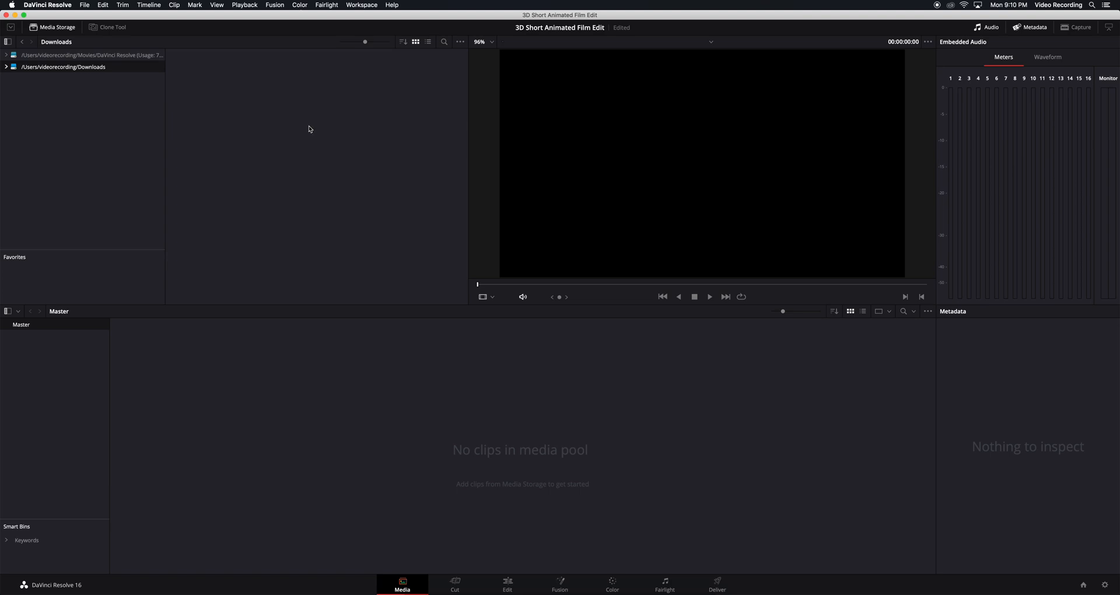
Add the FILES folder on Macintosh HD as another media storage location and show its contents.
right_click(44, 99)
click(70, 108)
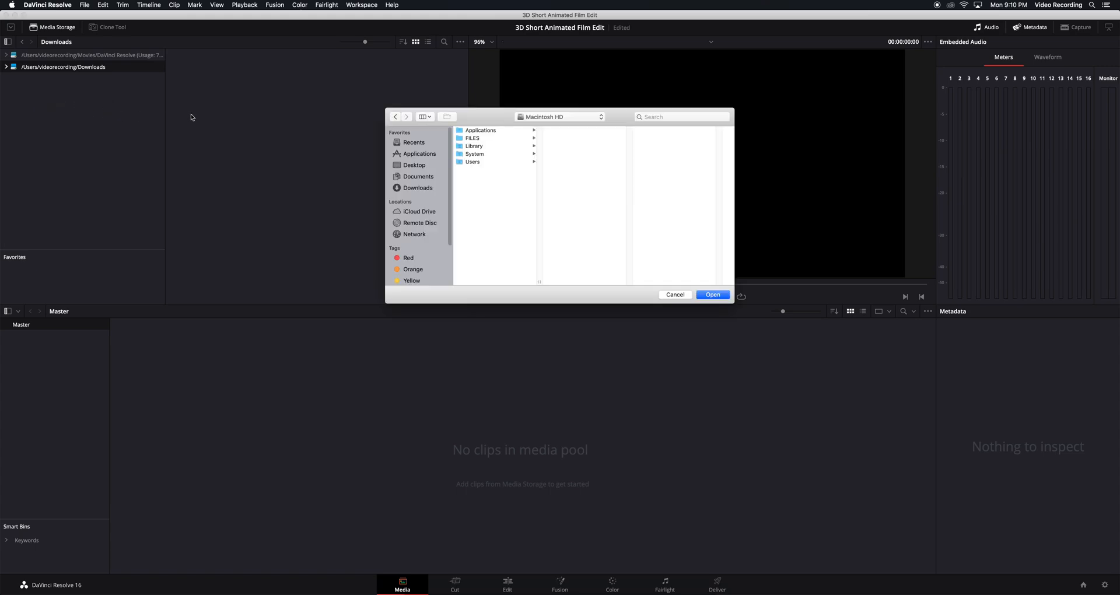
click(478, 139)
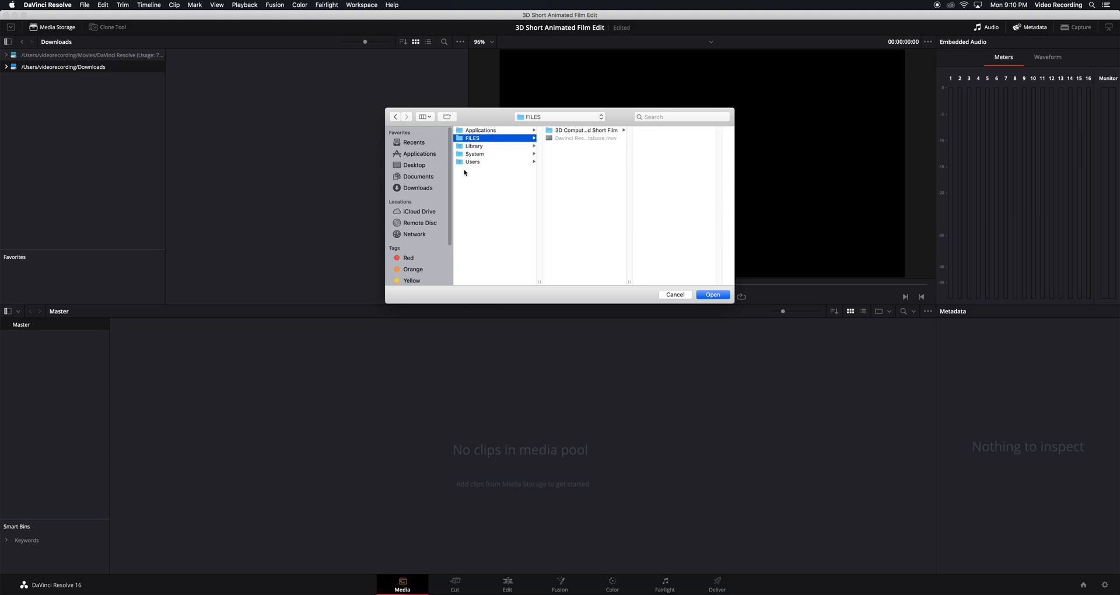
scroll(439, 190, down, 1)
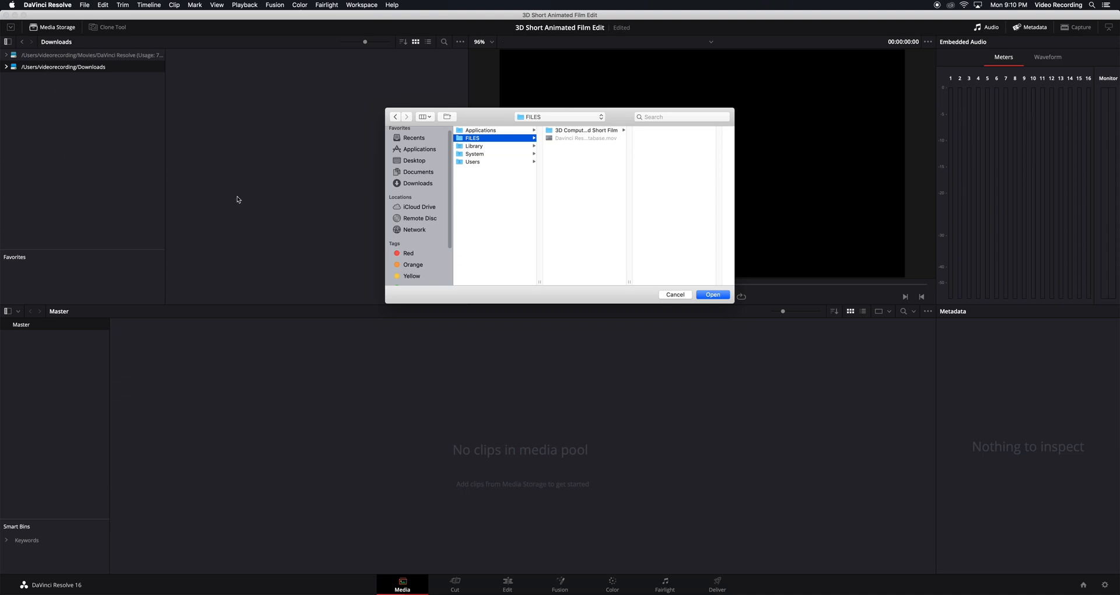
click(713, 295)
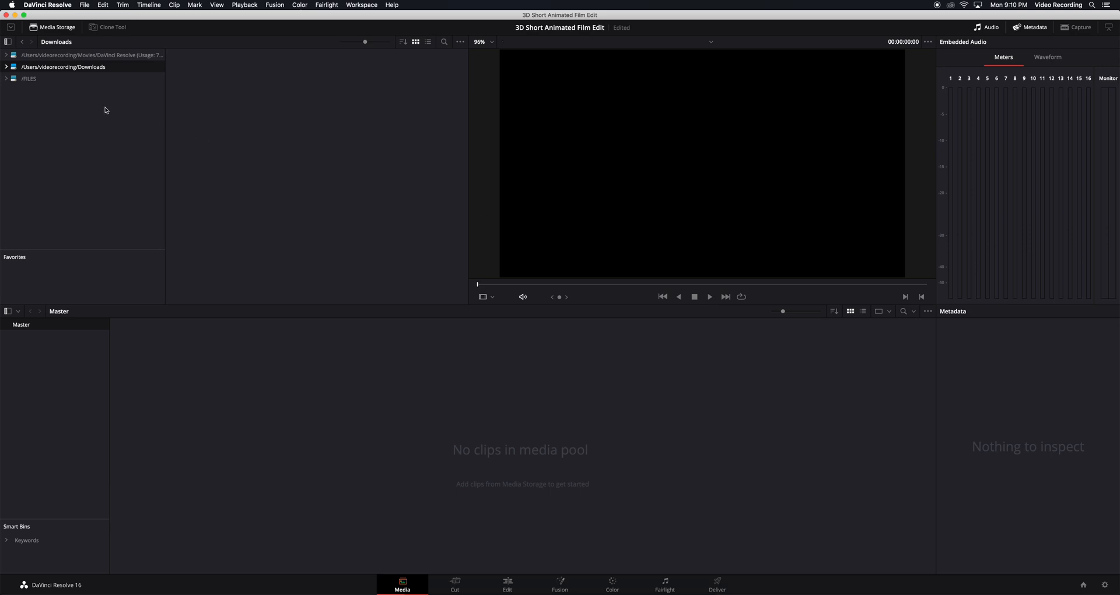
click(50, 82)
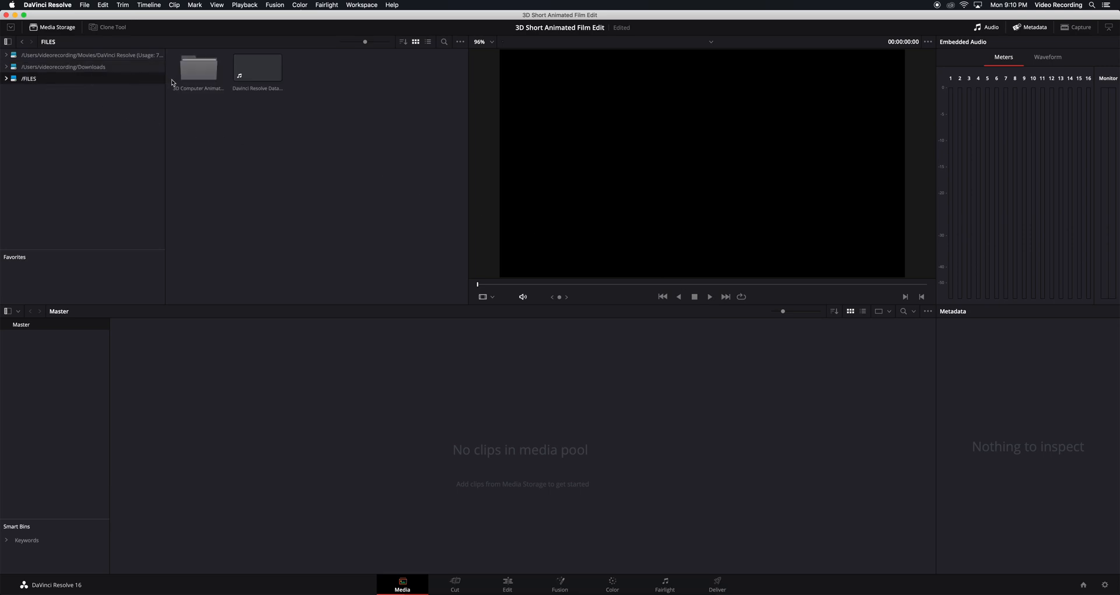
Check the Davinci Resolve Database.mov clip and open the Video Files folder inside 3D Computer Animated Short Film.
click(259, 65)
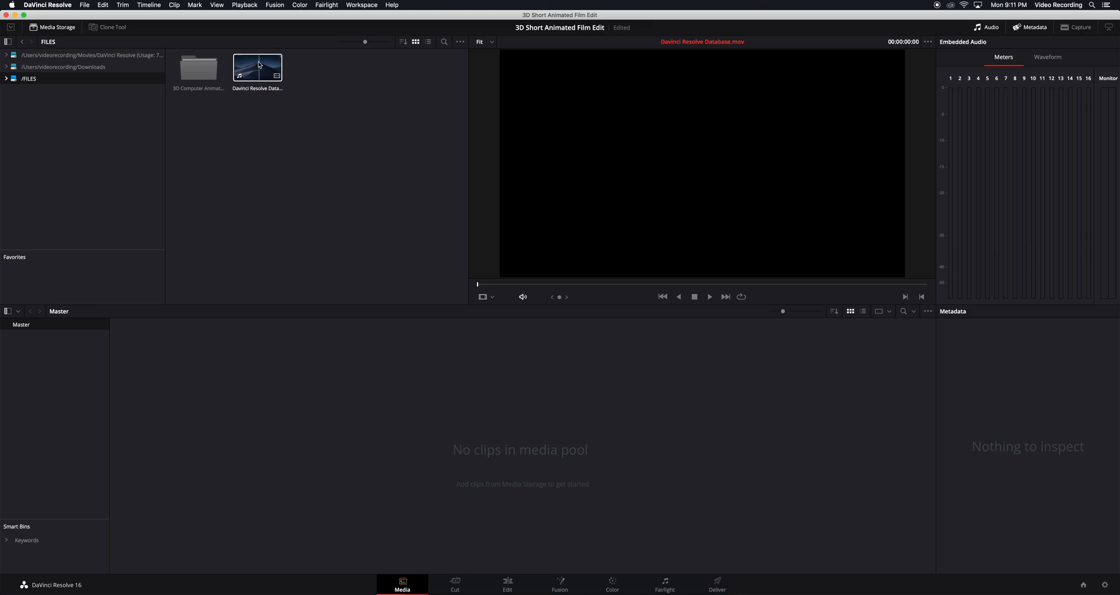
click(300, 200)
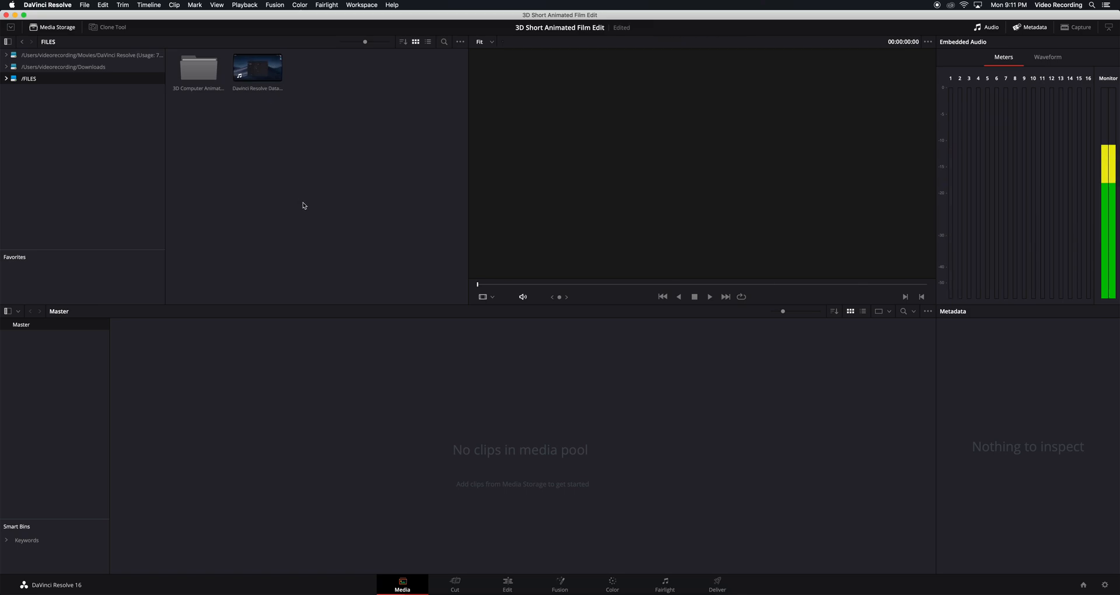
double_click(195, 78)
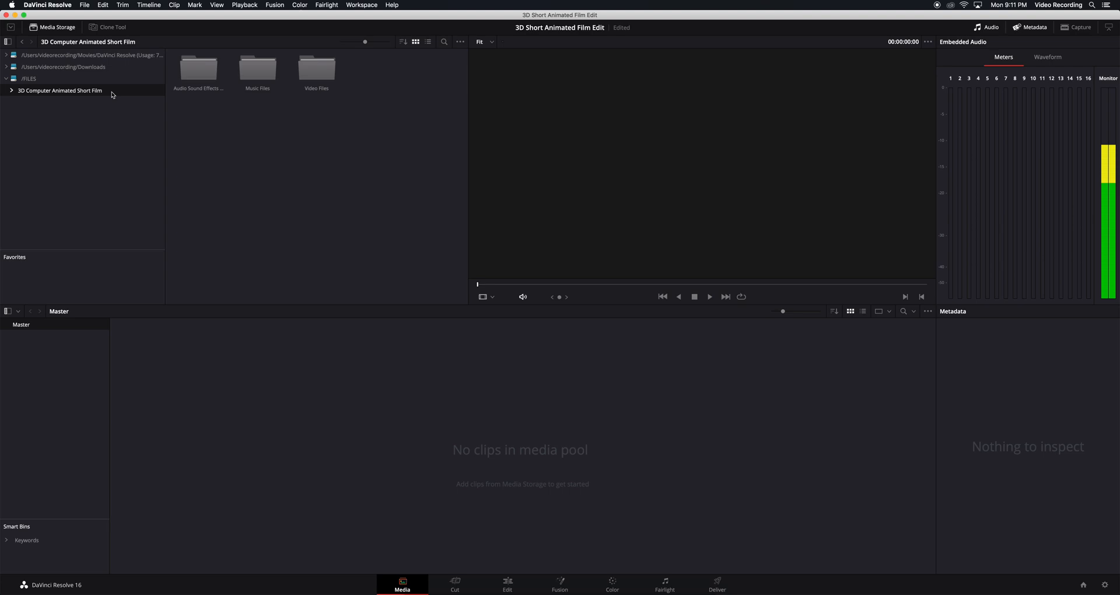
double_click(320, 76)
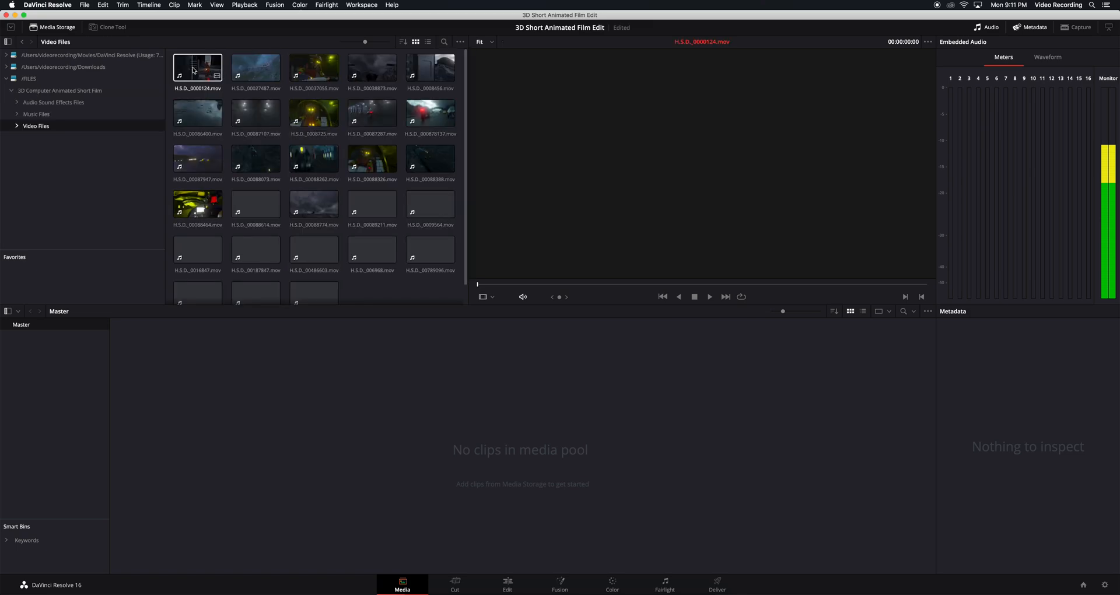
Load the clip H.S.D._0008725.mov in the viewer and play it from its start.
click(314, 112)
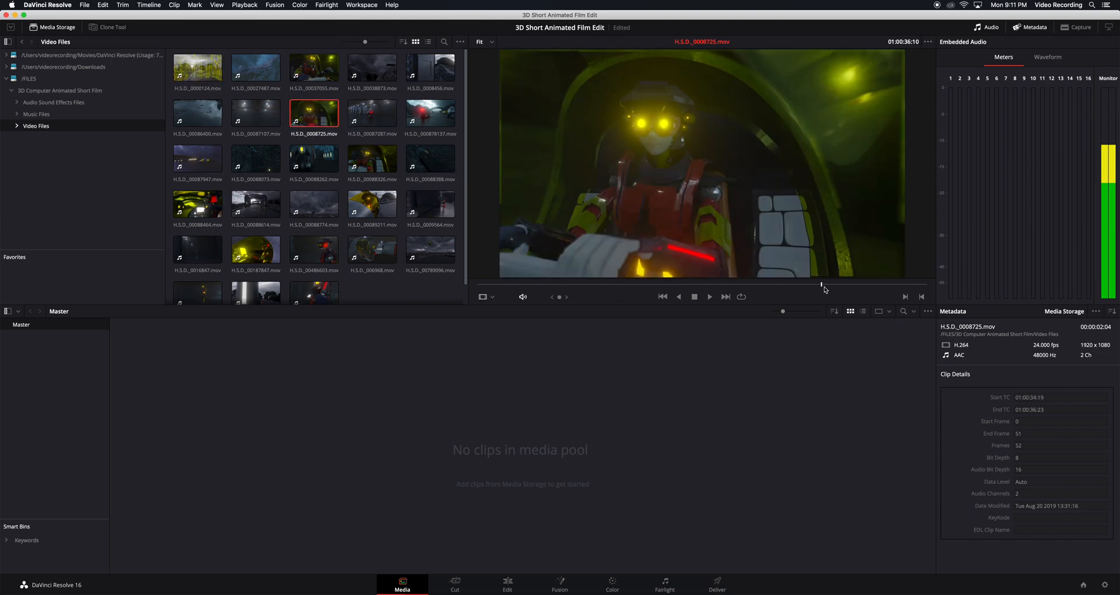
drag(822, 285, 468, 289)
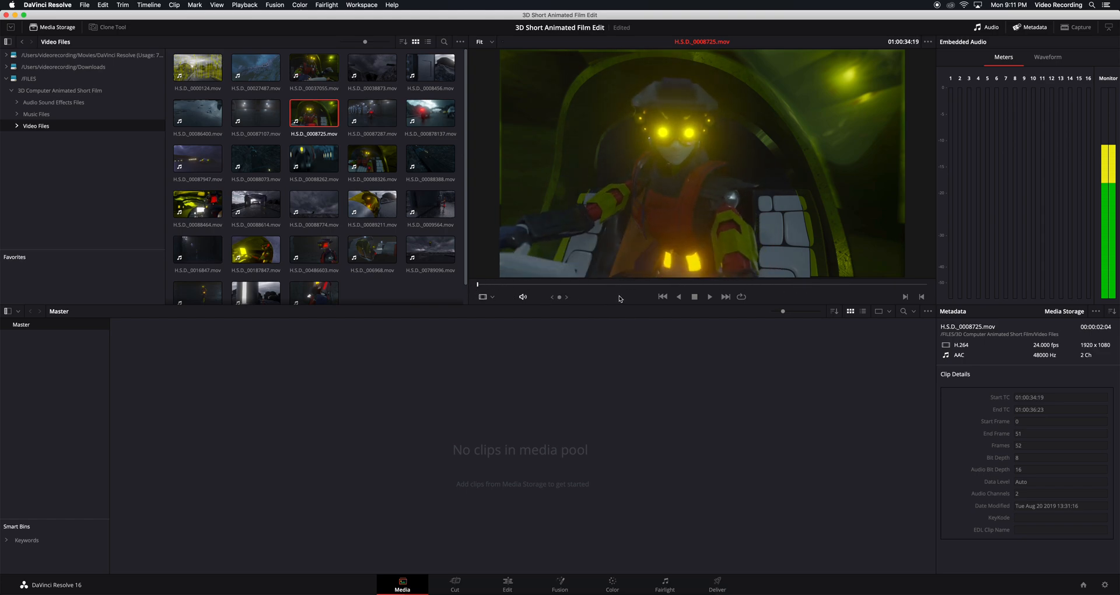
click(709, 296)
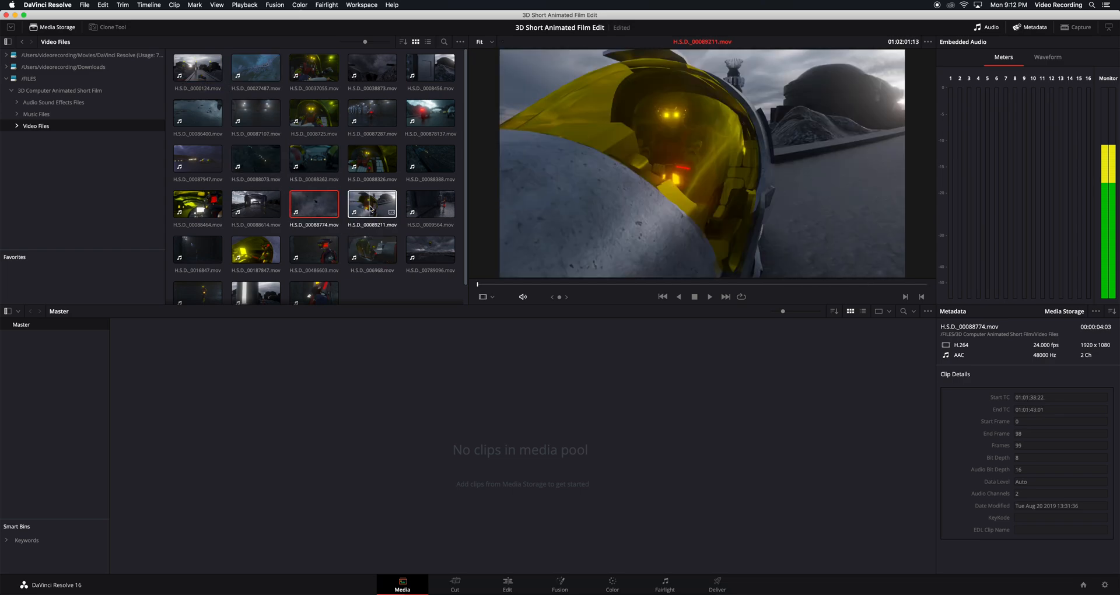
Select the clips from H.S.D._00088774.mov through H.S.D._0009564.mov together.
shift+click(422, 208)
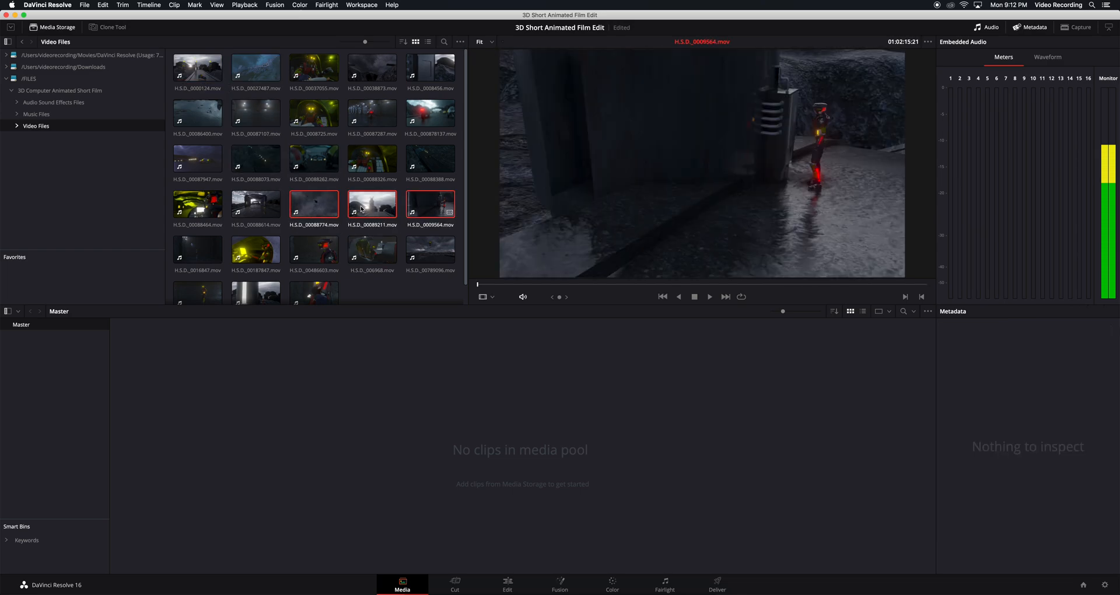
mouse_move(424, 210)
mouse_down()
mouse_move(491, 404)
mouse_move(430, 213)
mouse_up()
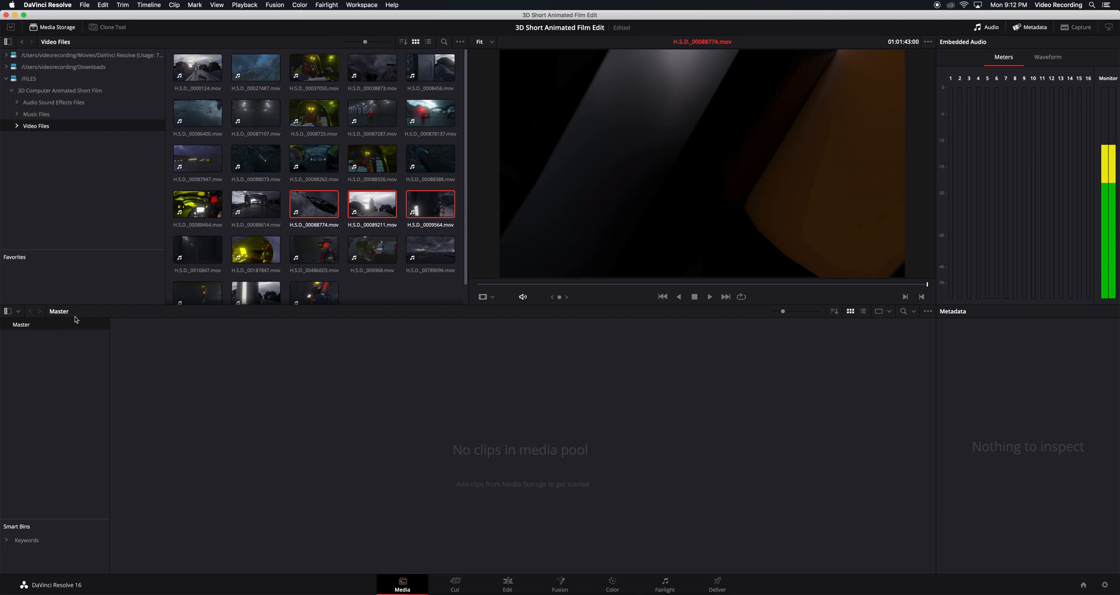
Select all clips in the Video Files folder, and reduce the selection to only H.S.D._00088614.mov.
scroll(383, 279, down, 1)
scroll(408, 254, up, 1)
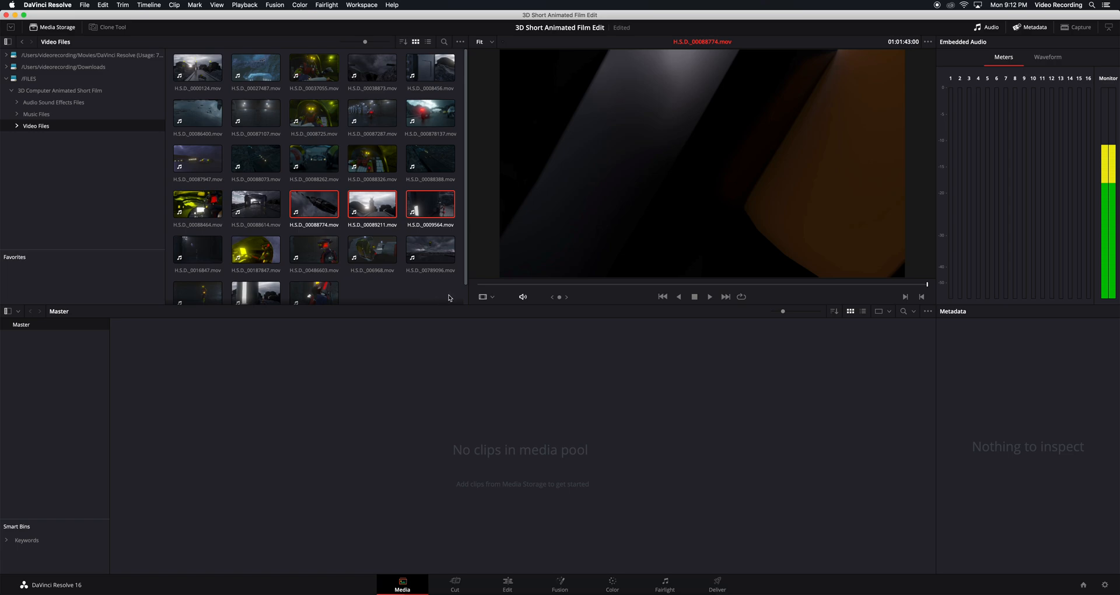
scroll(467, 283, down, 1)
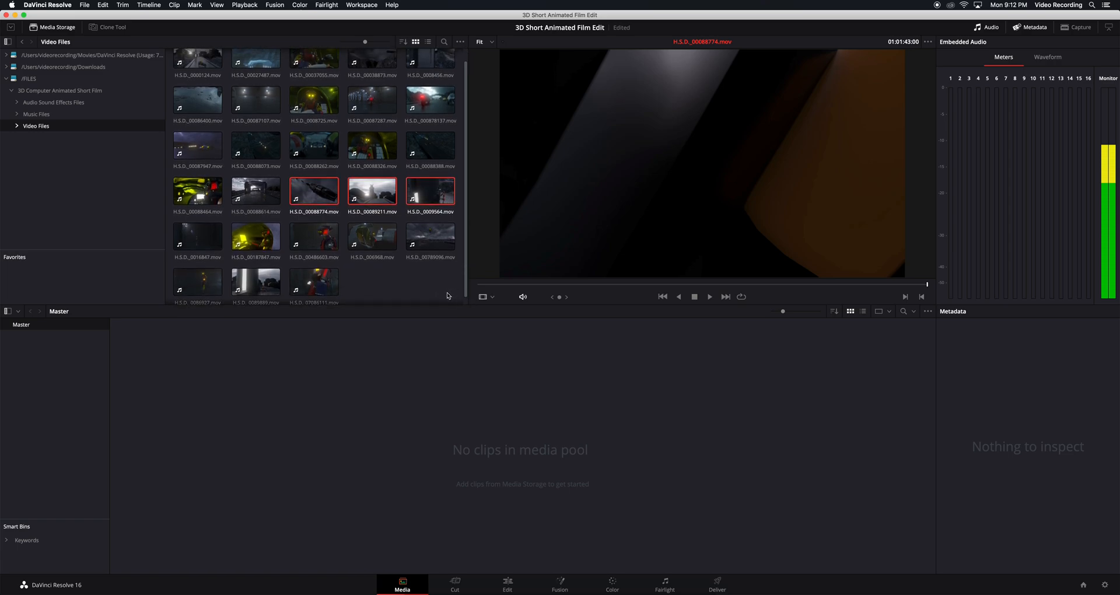
drag(448, 295, 173, 18)
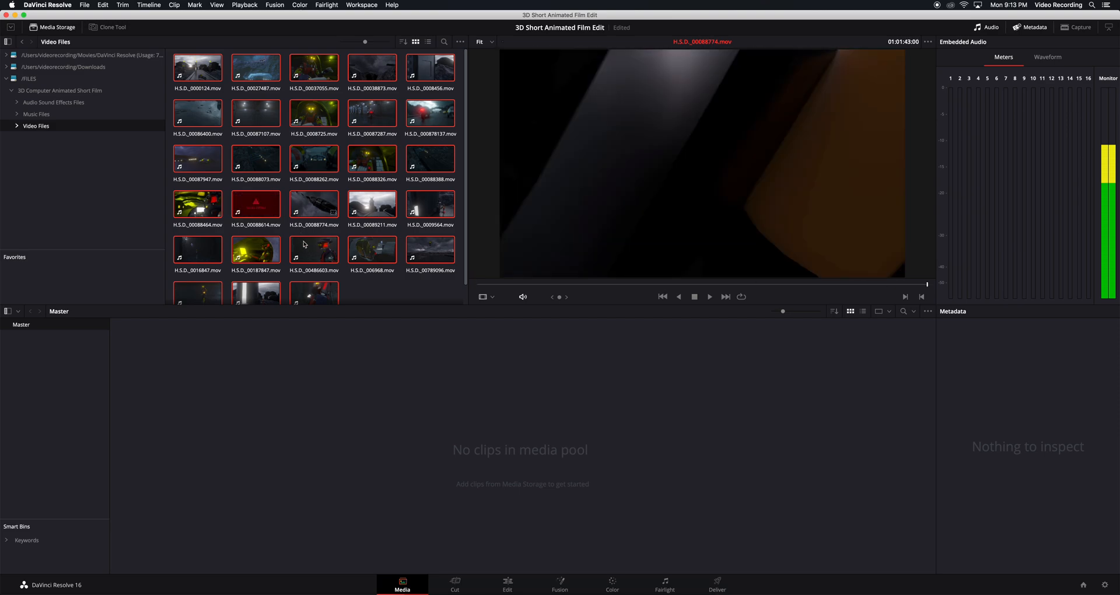
click(299, 249)
click(269, 208)
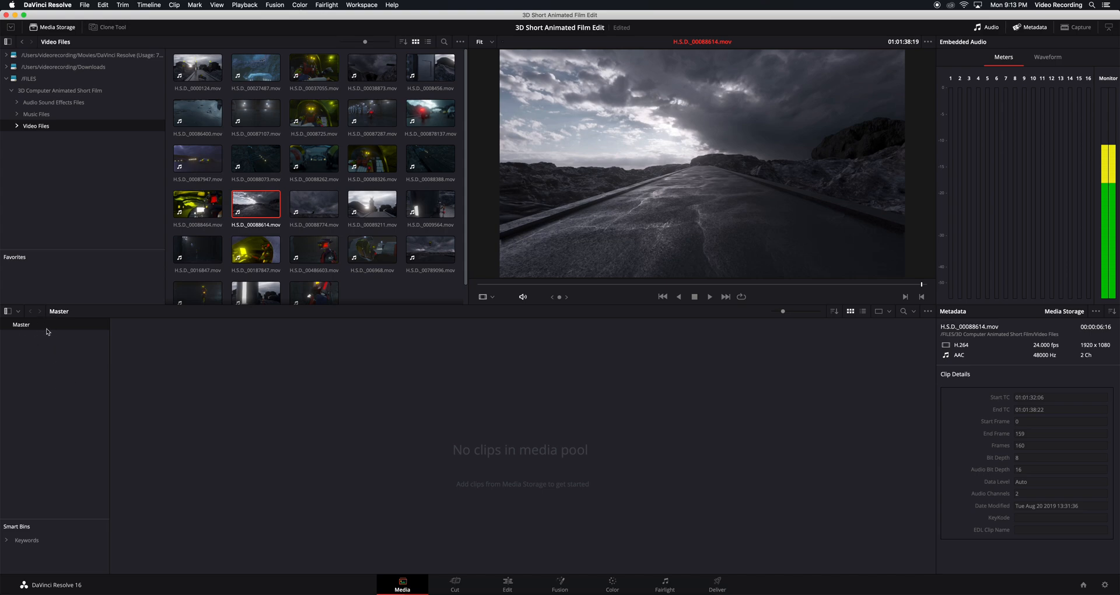
Create a bin named Video Files under Master in the media pool.
right_click(50, 354)
click(70, 361)
text(Video Files)
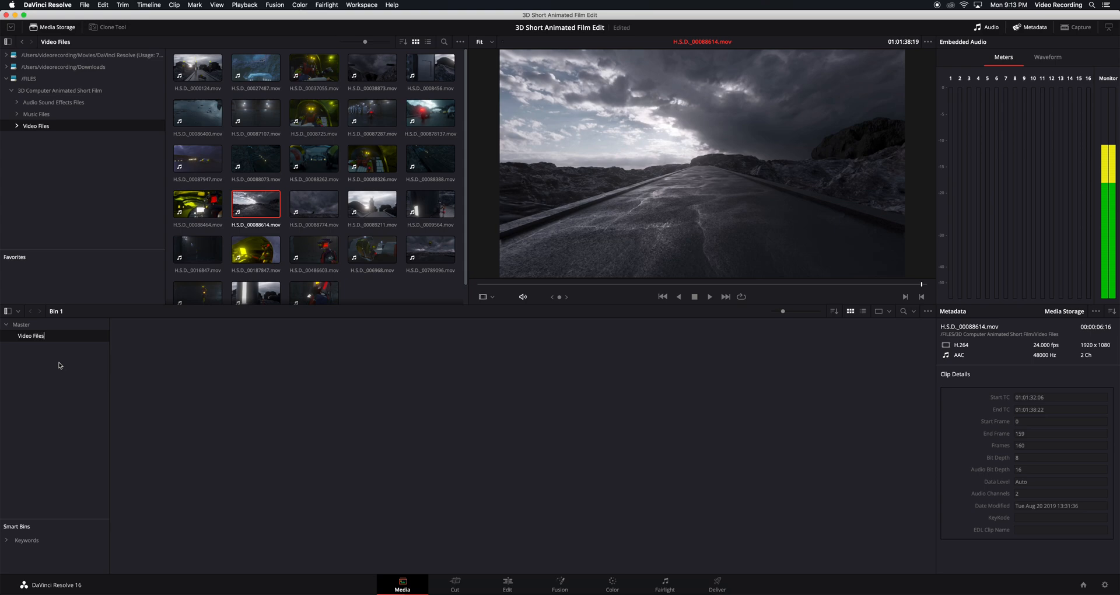
key(Return)
Select all clips in the source Video Files folder and add them to the Video Files bin.
click(433, 295)
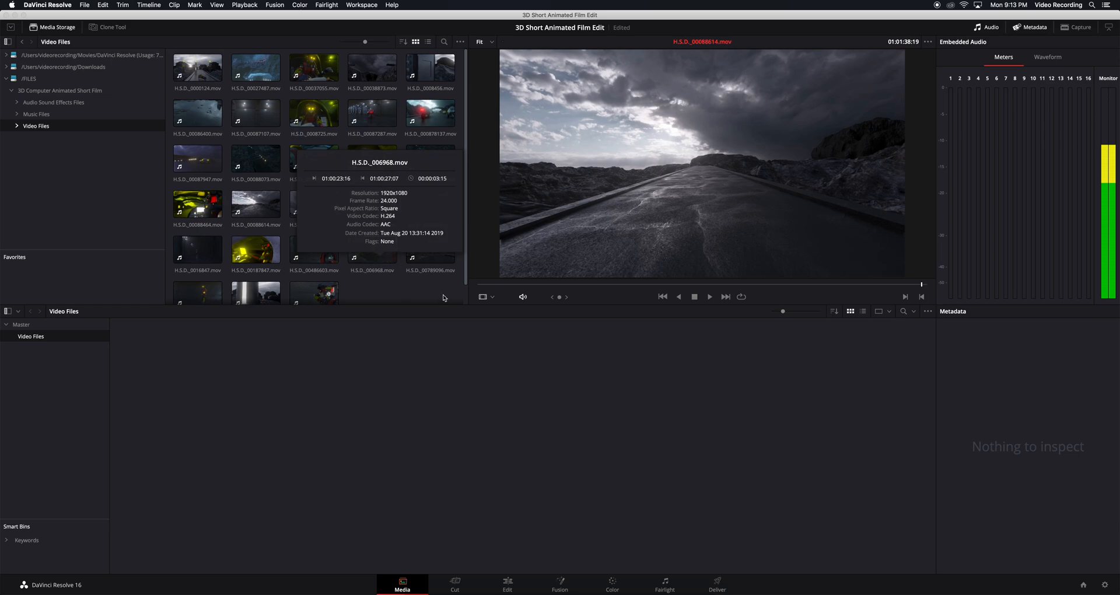
drag(432, 281, 204, 85)
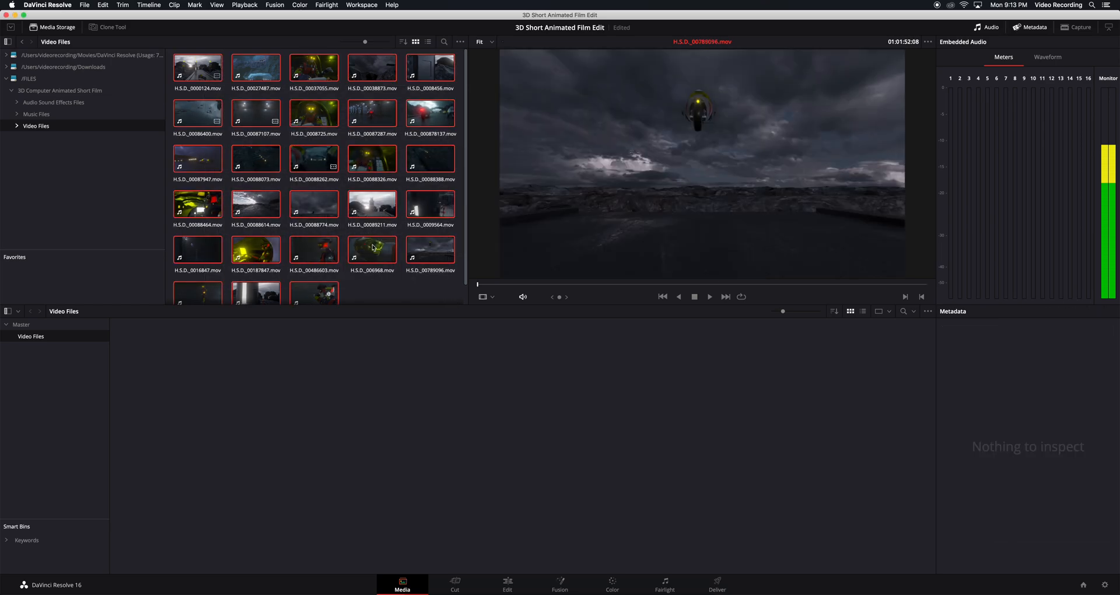
click(399, 289)
click(382, 257)
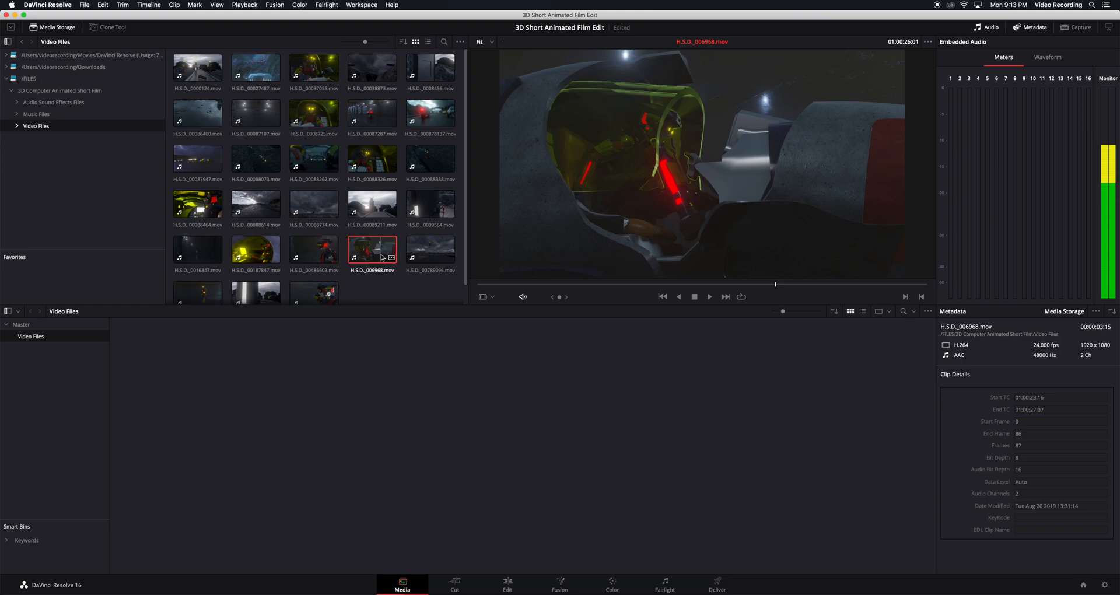
key(super+a)
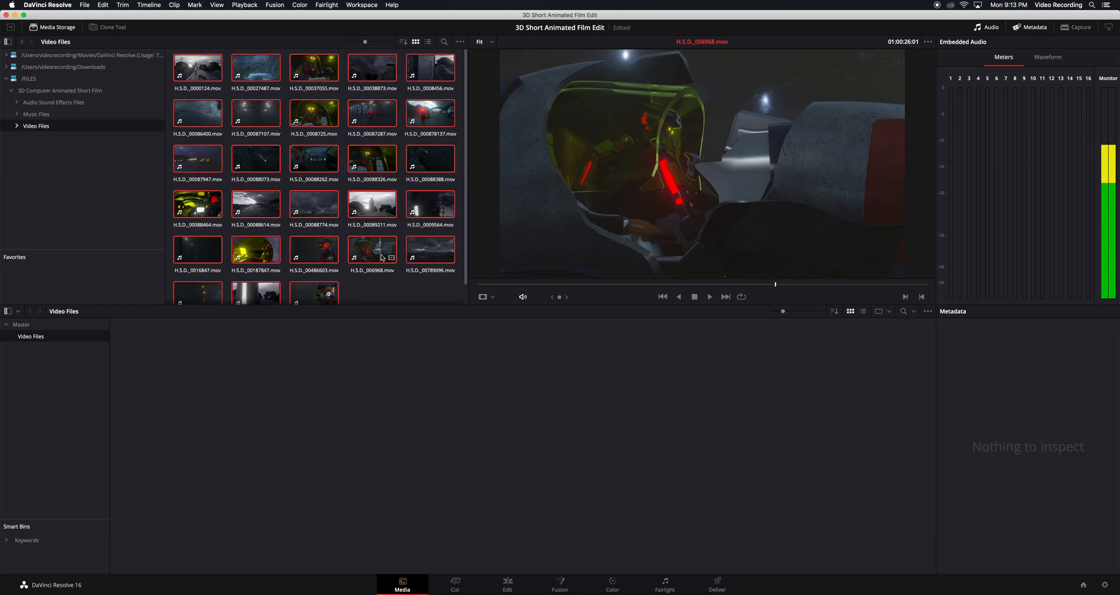
drag(314, 204, 376, 417)
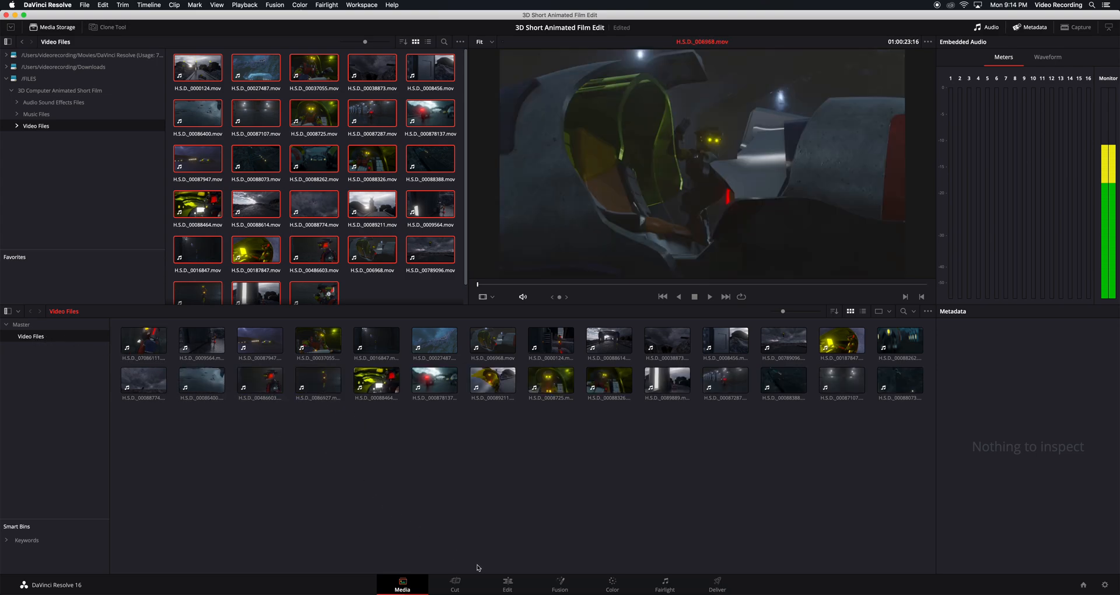
Check the Video Files bin on the Edit page and return to the Media page.
click(519, 587)
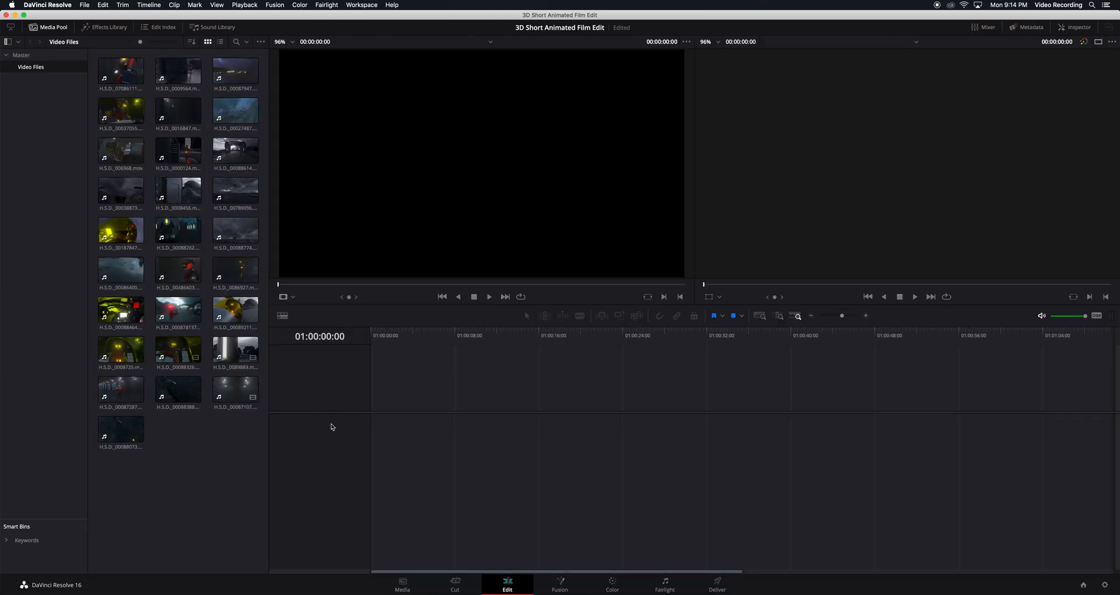
click(402, 590)
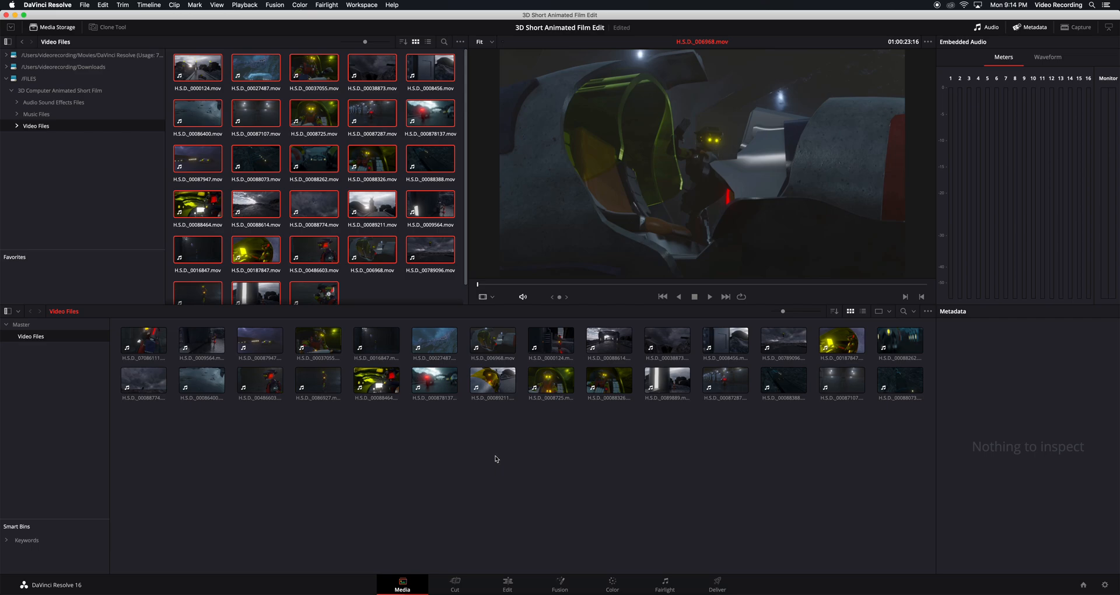
click(511, 584)
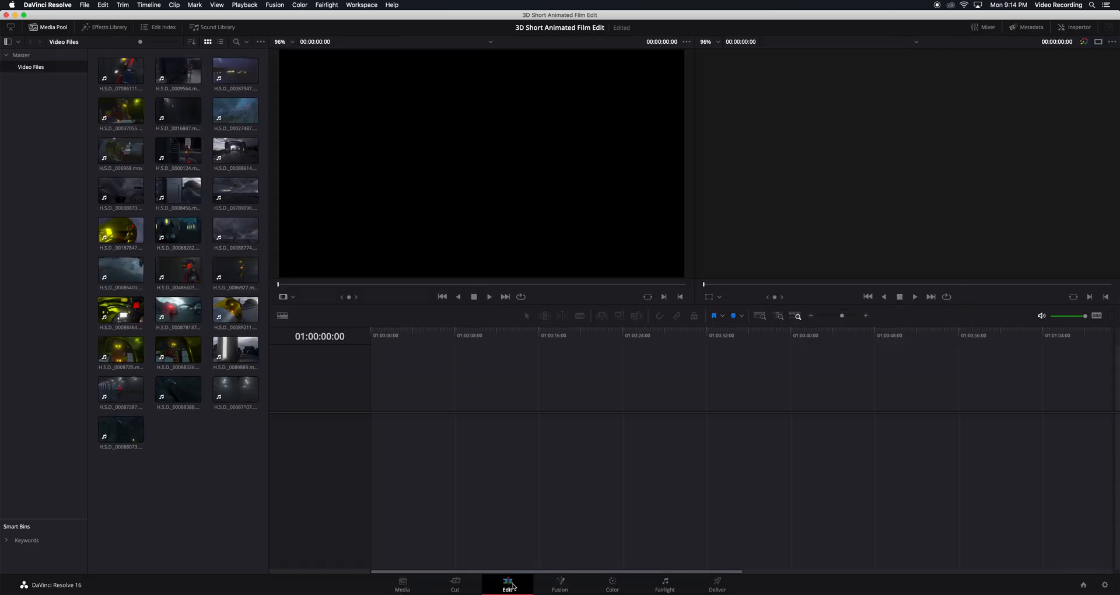
click(402, 583)
Create a bin named Music Files beside Video Files and open the source Music Files folder in media storage.
right_click(27, 357)
click(47, 363)
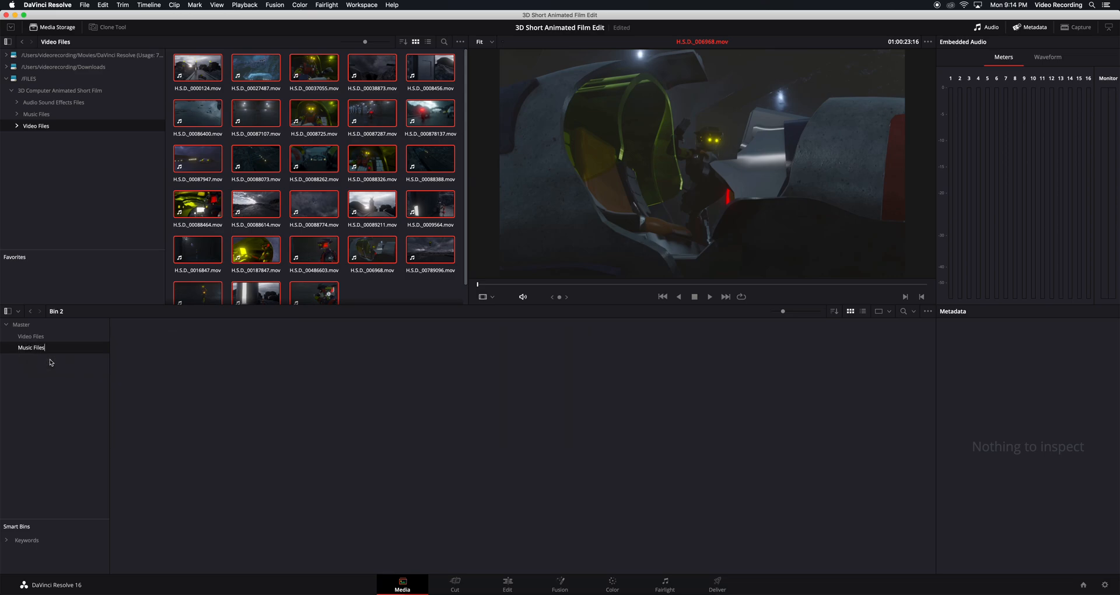
key(Return)
click(93, 336)
click(91, 347)
click(51, 116)
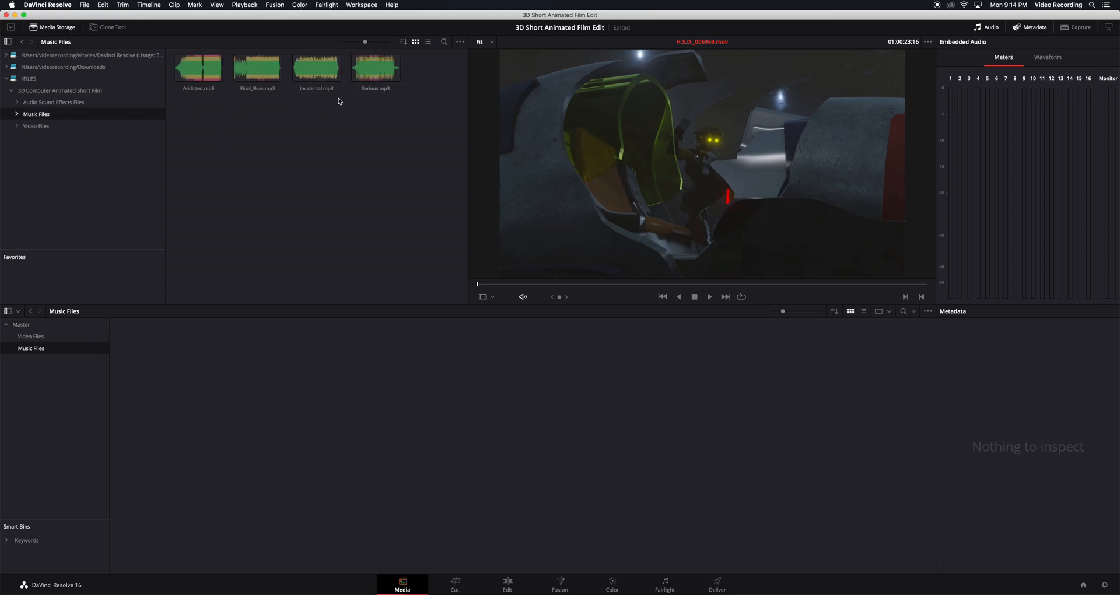
Preview the tracks Serious.mp3, Incidental.mp3 and Final_Boss.mp3, and stop playback.
click(363, 79)
key(space)
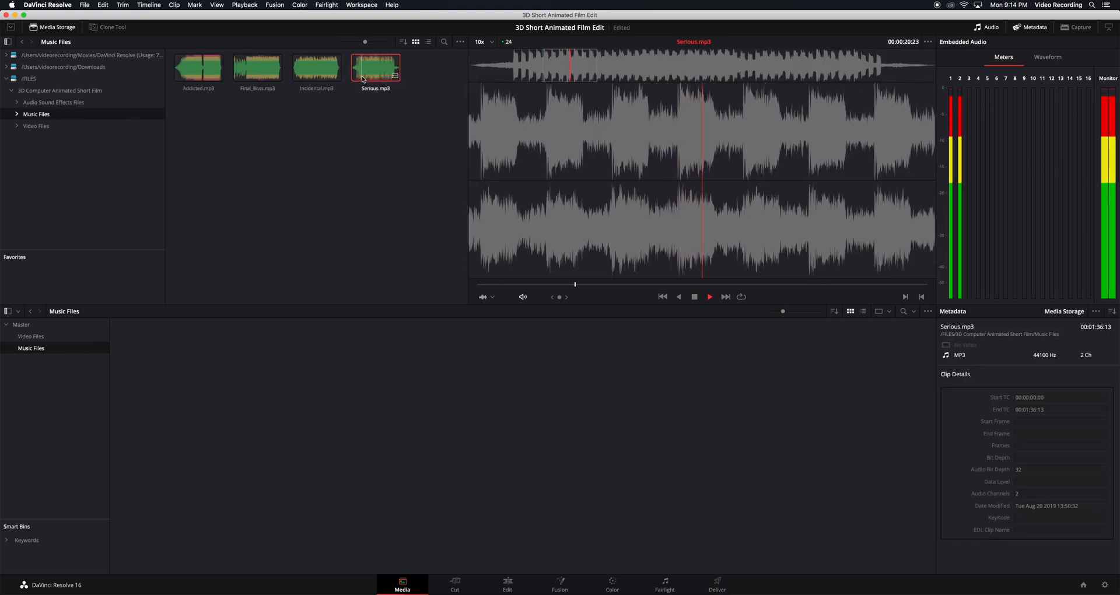
click(315, 71)
key(space)
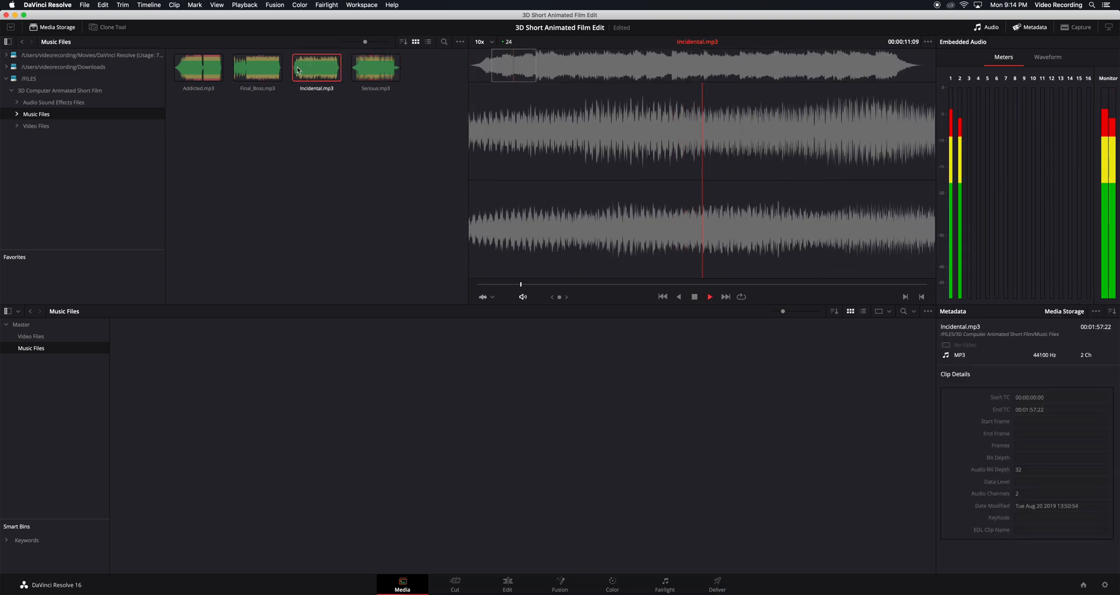
click(287, 69)
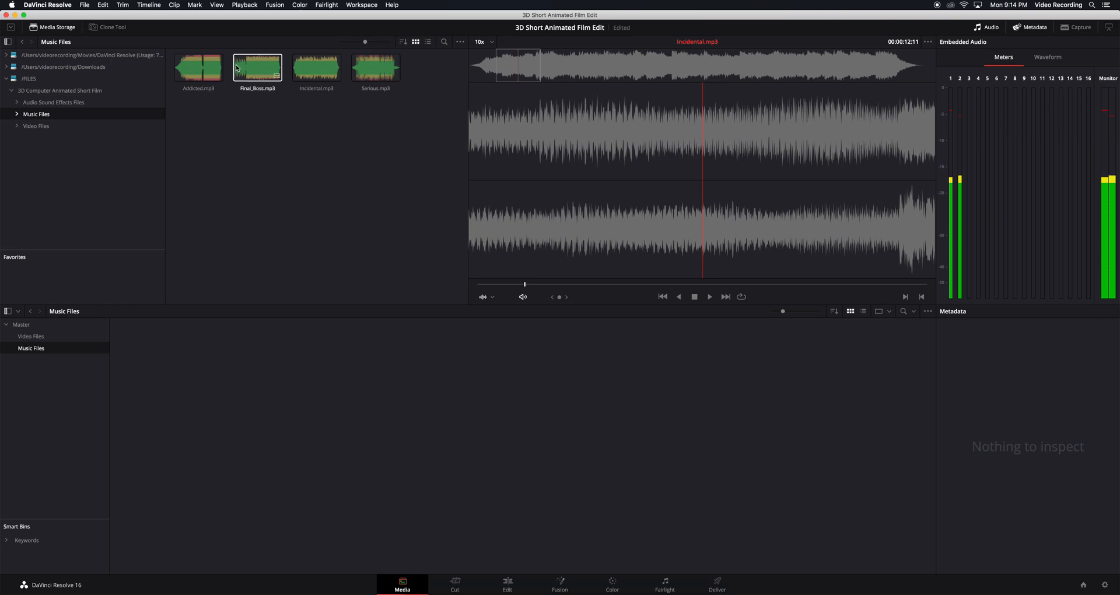
click(236, 68)
key(space)
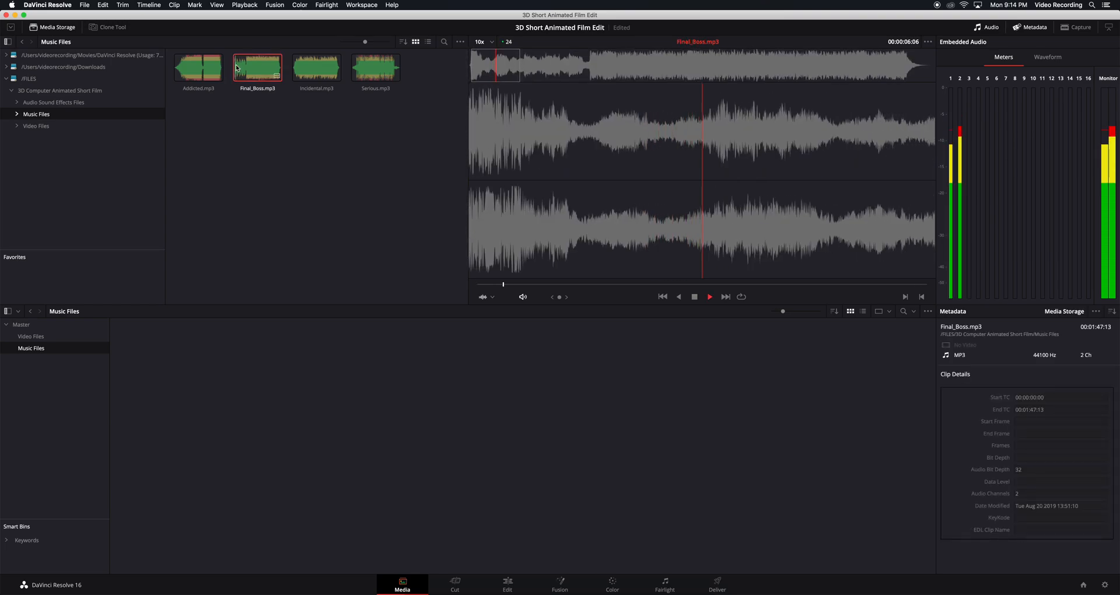
key(space)
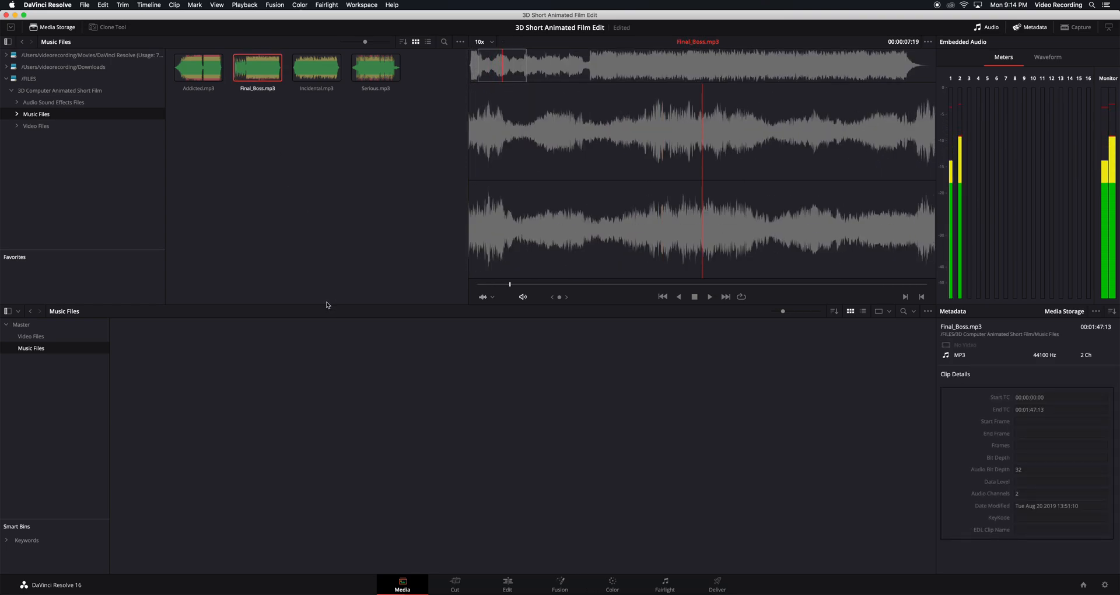
Select all four tracks in the source music folder and add them to the Music Files bin.
drag(410, 118, 215, 64)
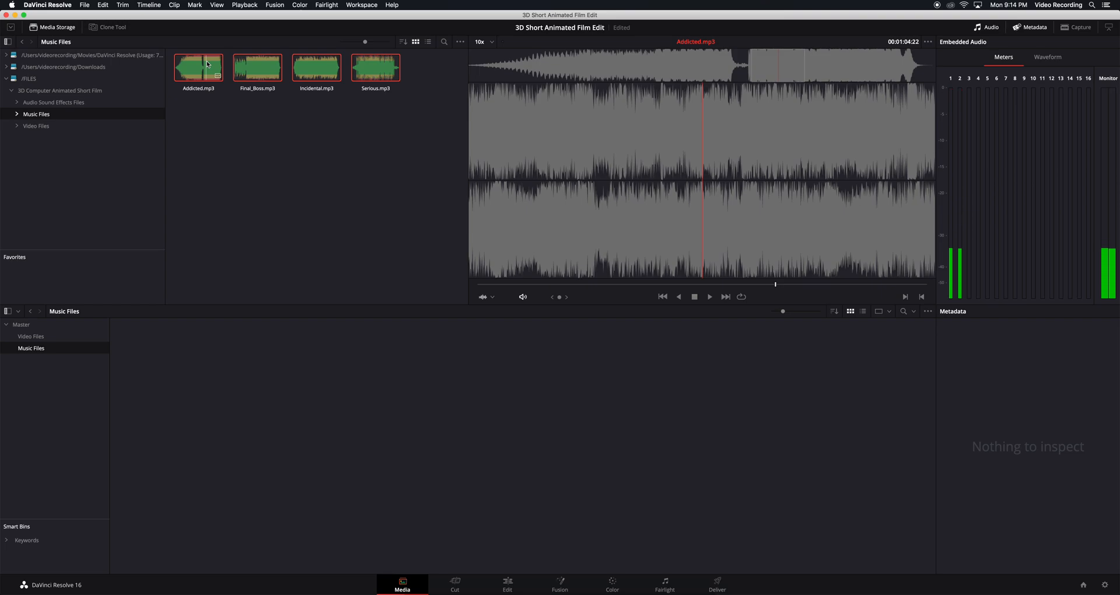
drag(414, 126, 392, 413)
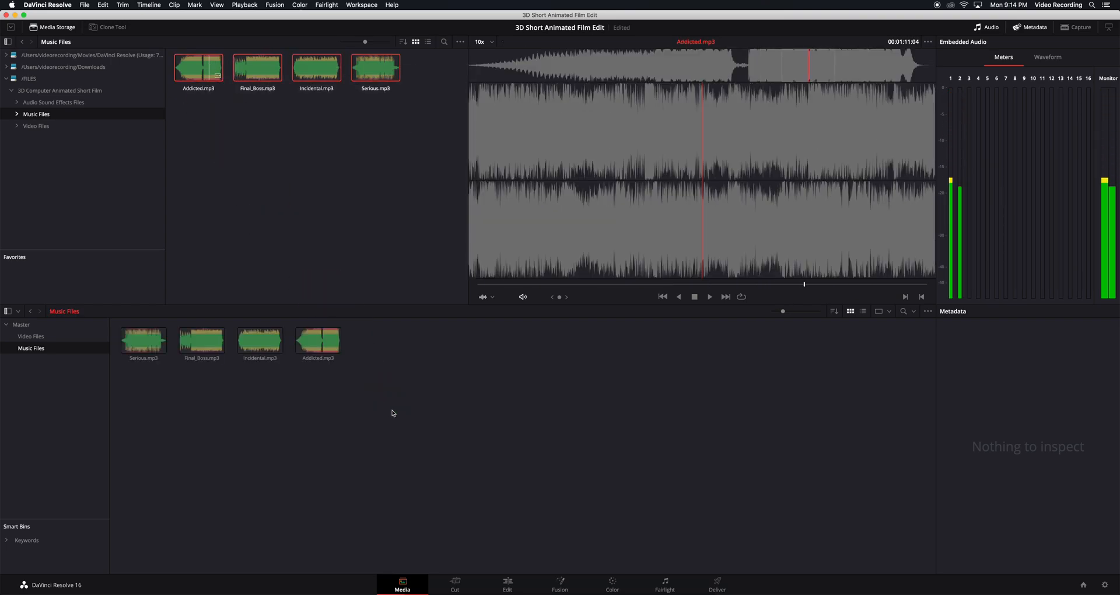
Create a bin named SFX Files and open the Audio Sound Effects Files folder in media storage.
right_click(57, 389)
click(71, 393)
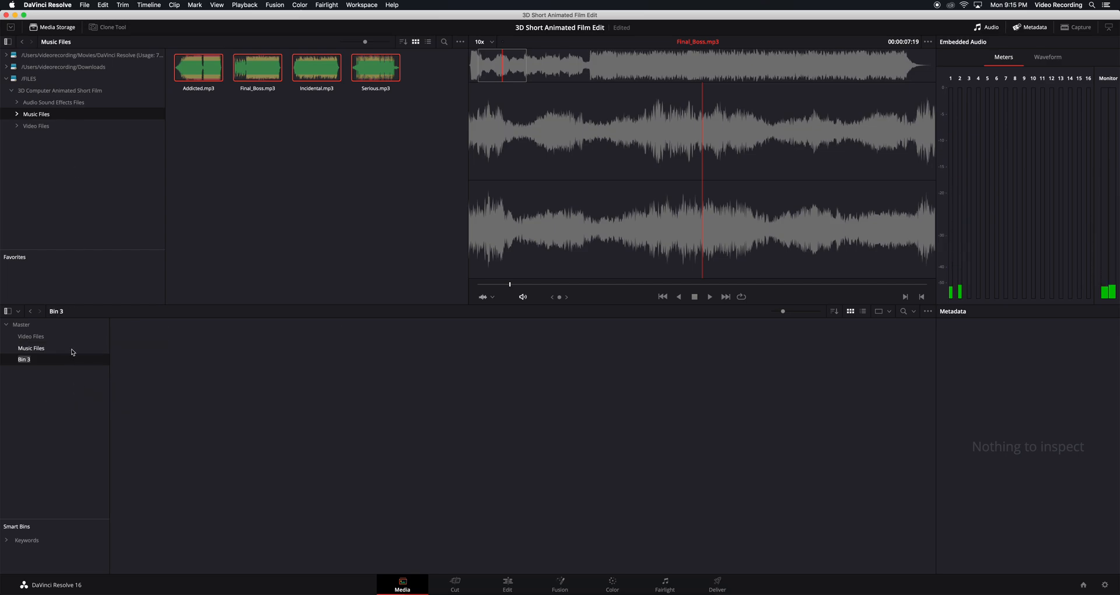
text(S)
key(Return)
click(53, 102)
Preview several sound effects, including the door open-and-close, police station atmosphere and Big_Explosion_Cut_Off.mp3 clips.
click(279, 130)
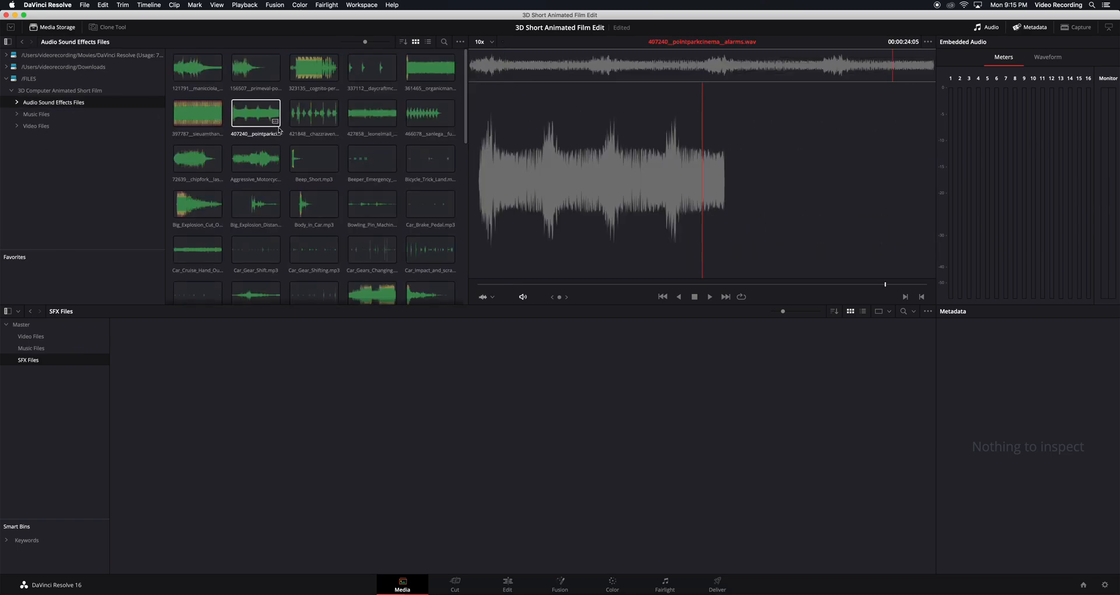
click(314, 113)
key(space)
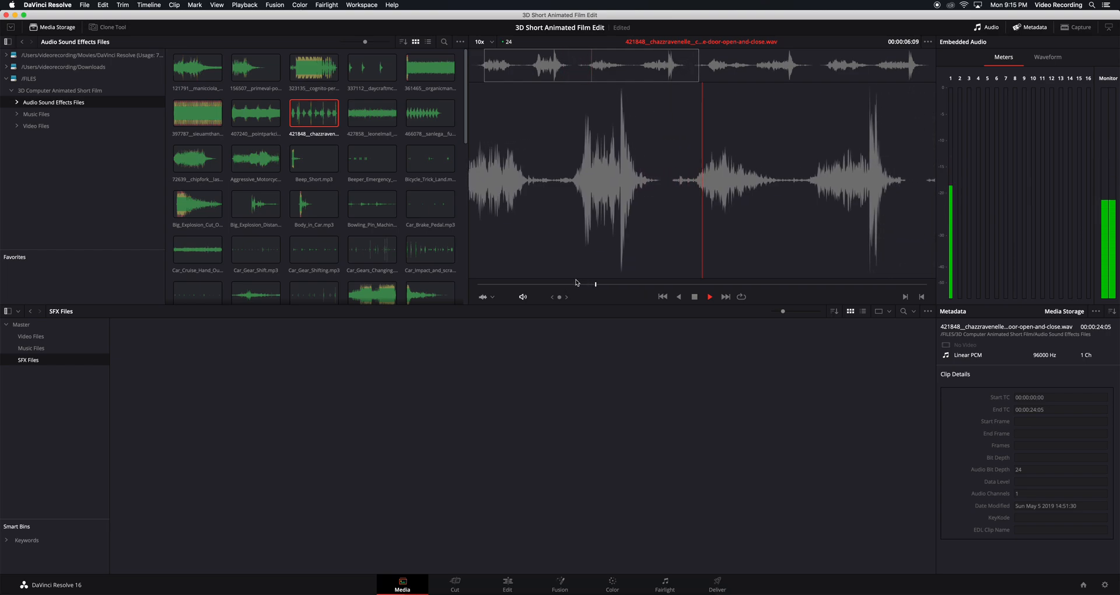
click(383, 132)
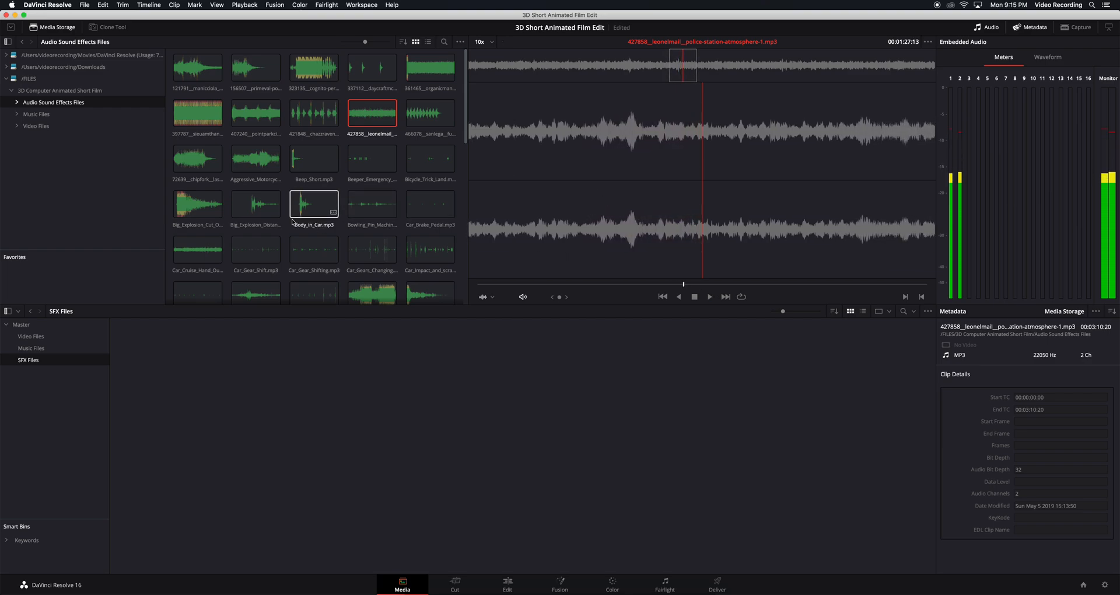
click(181, 216)
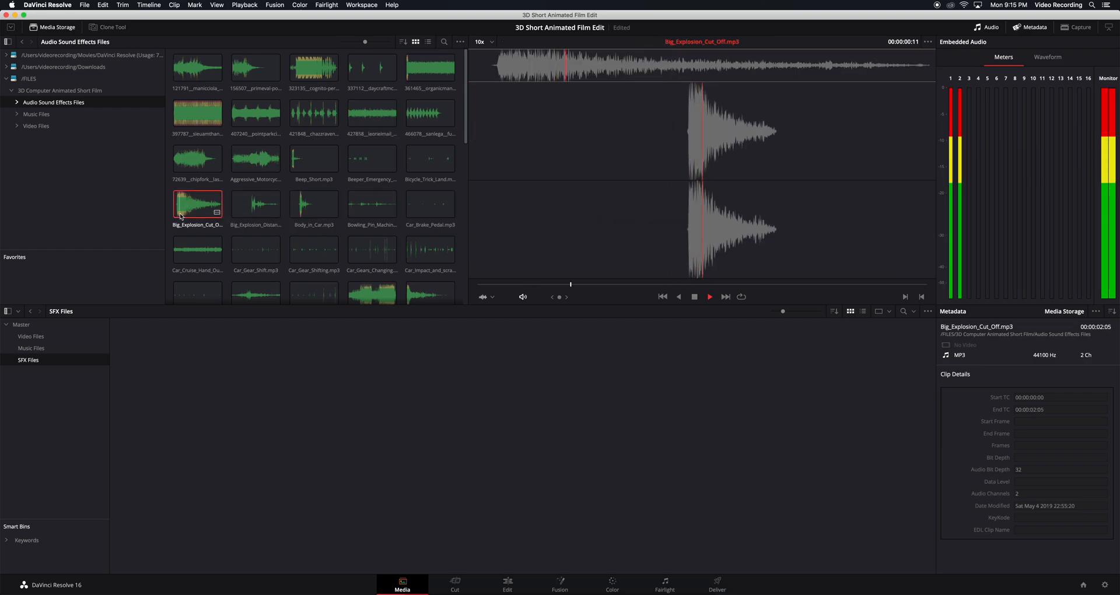
key(space)
Select all files in the Audio Sound Effects Files folder and add them to the SFX Files bin.
click(332, 208)
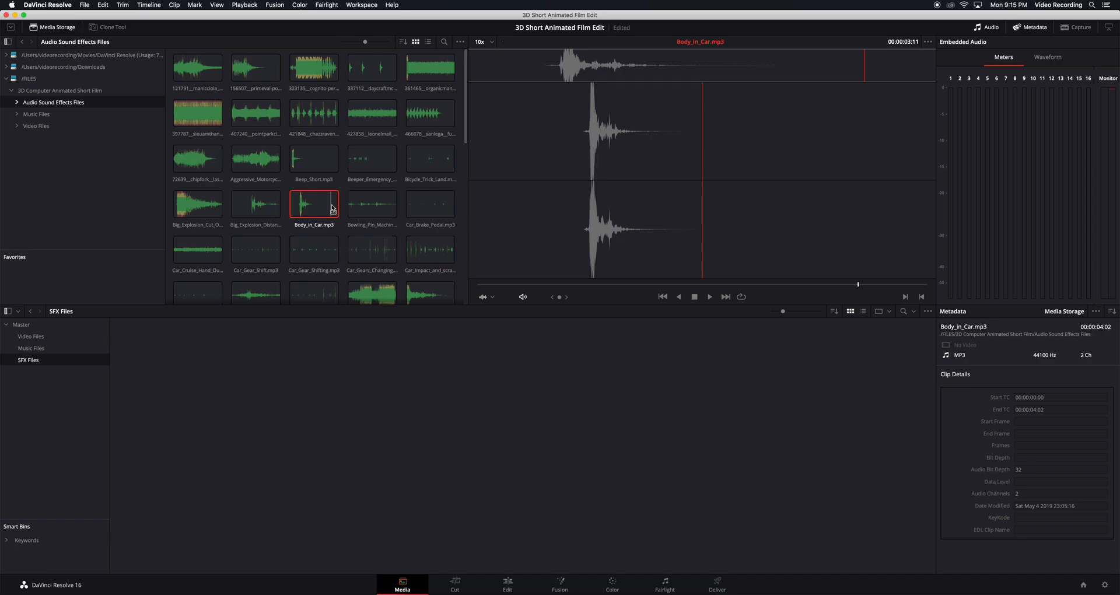
key(super+a)
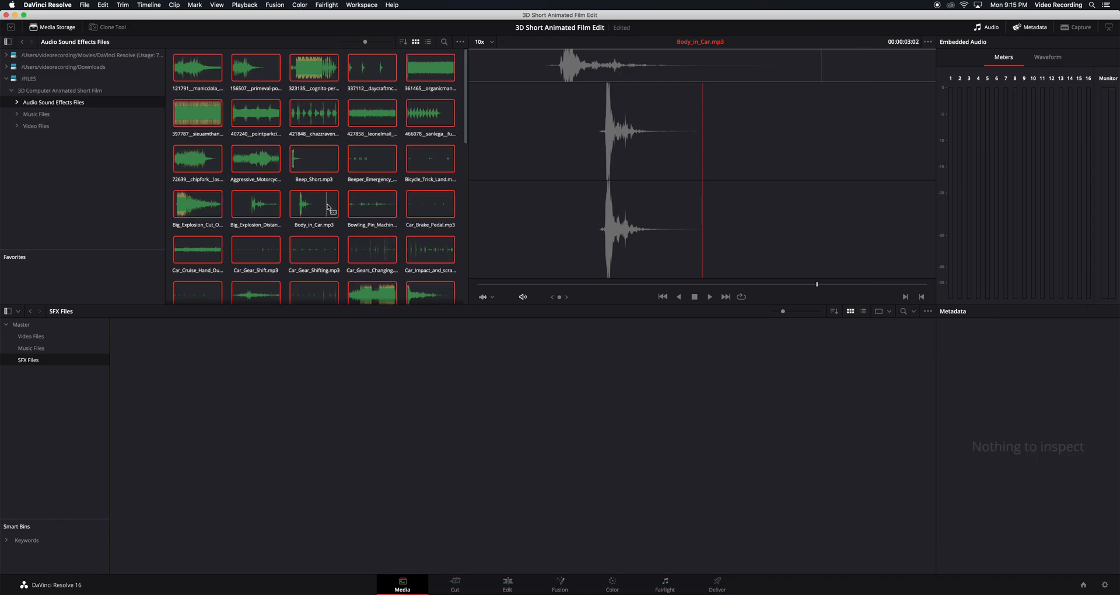
drag(315, 205, 335, 425)
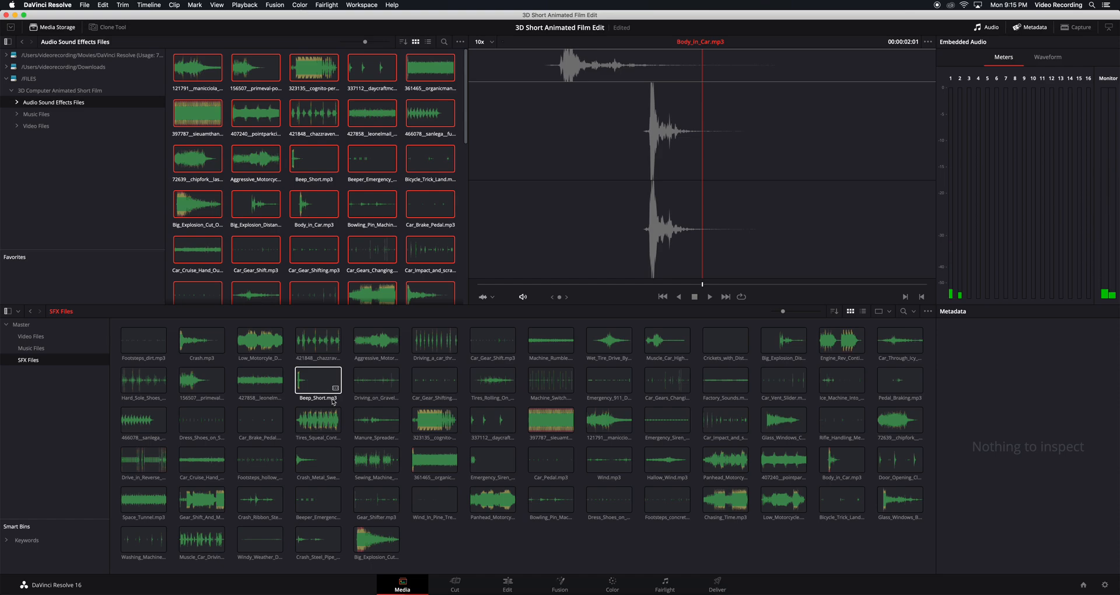
Save the project.
click(84, 6)
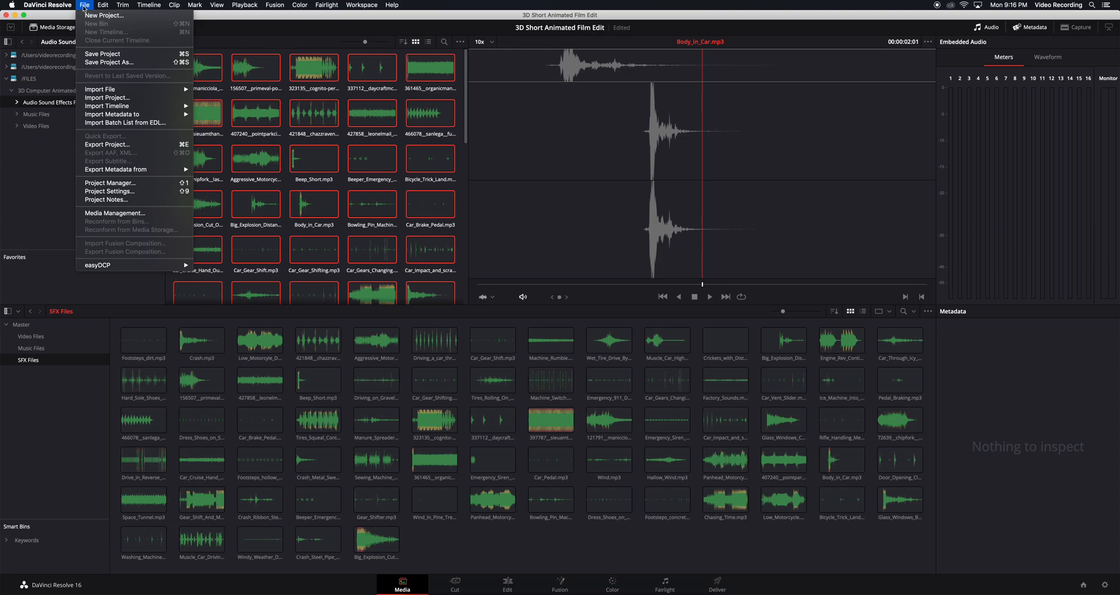
click(123, 57)
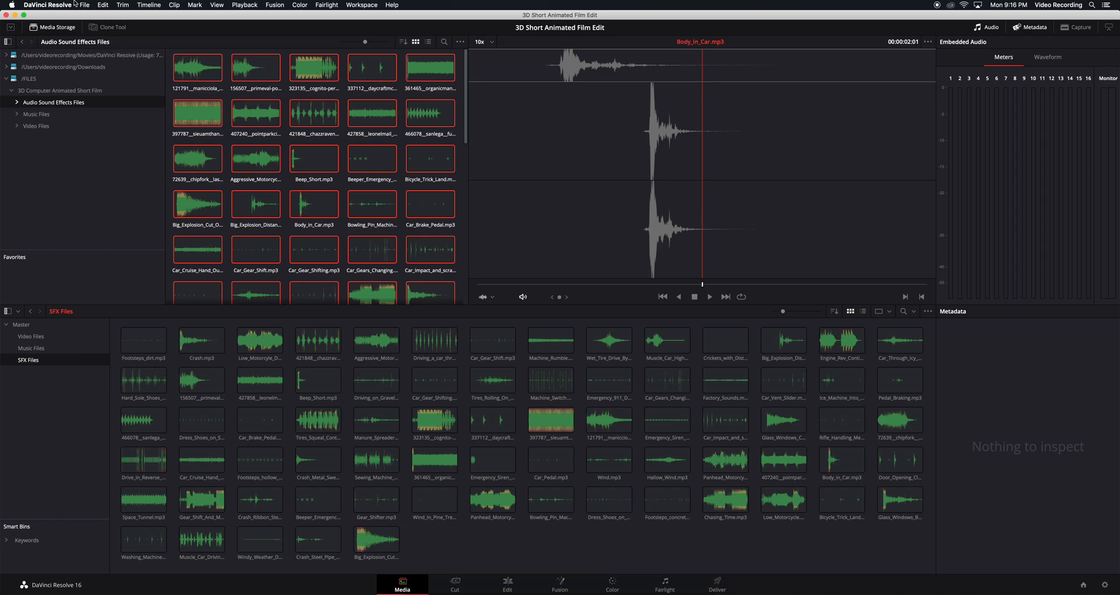
Open the application's Preferences.
click(57, 5)
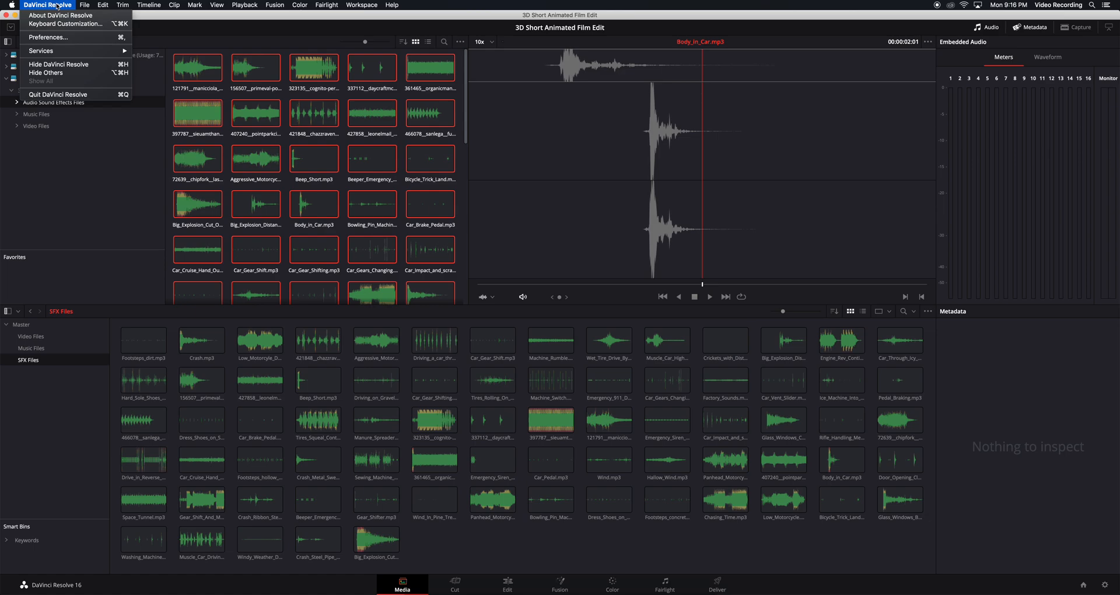
click(58, 4)
click(58, 4)
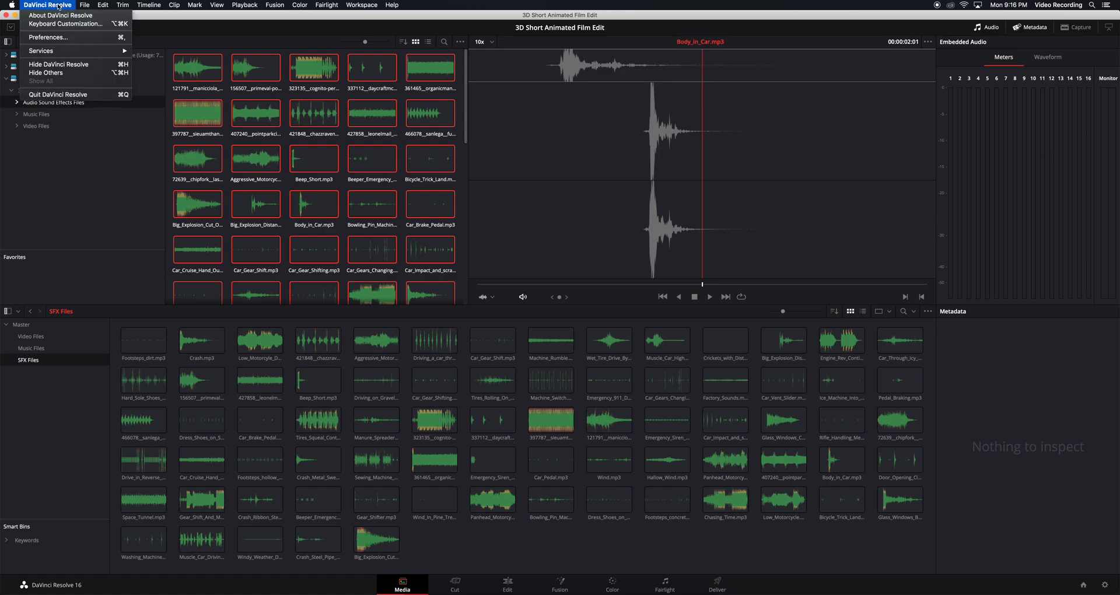
click(48, 37)
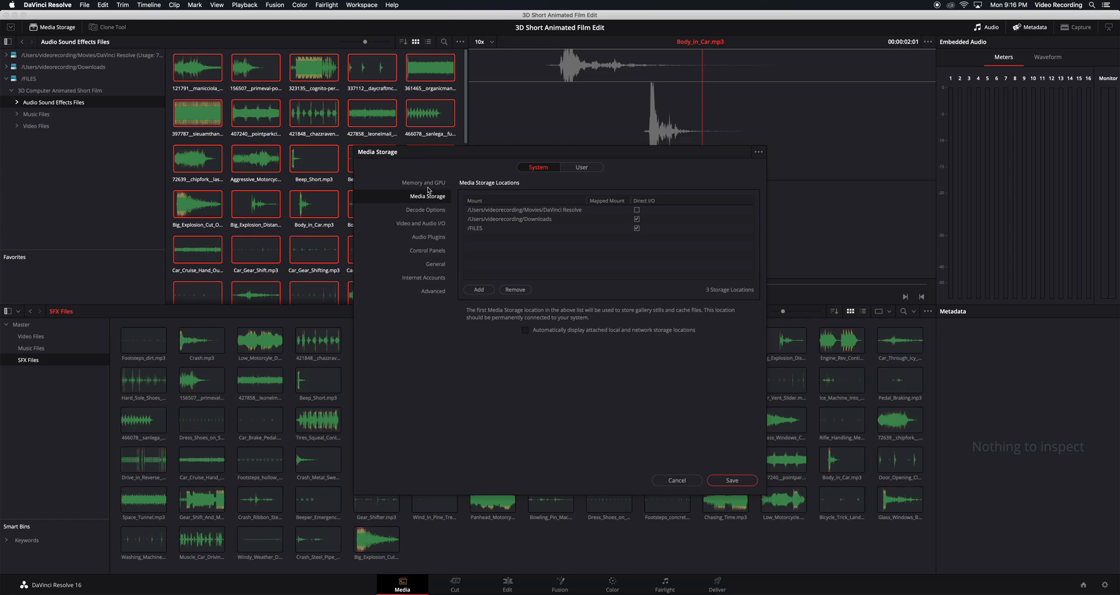
Look through the System preferences for Decode Options, Memory and GPU, Media Storage and General.
click(431, 210)
click(431, 187)
click(430, 199)
click(441, 268)
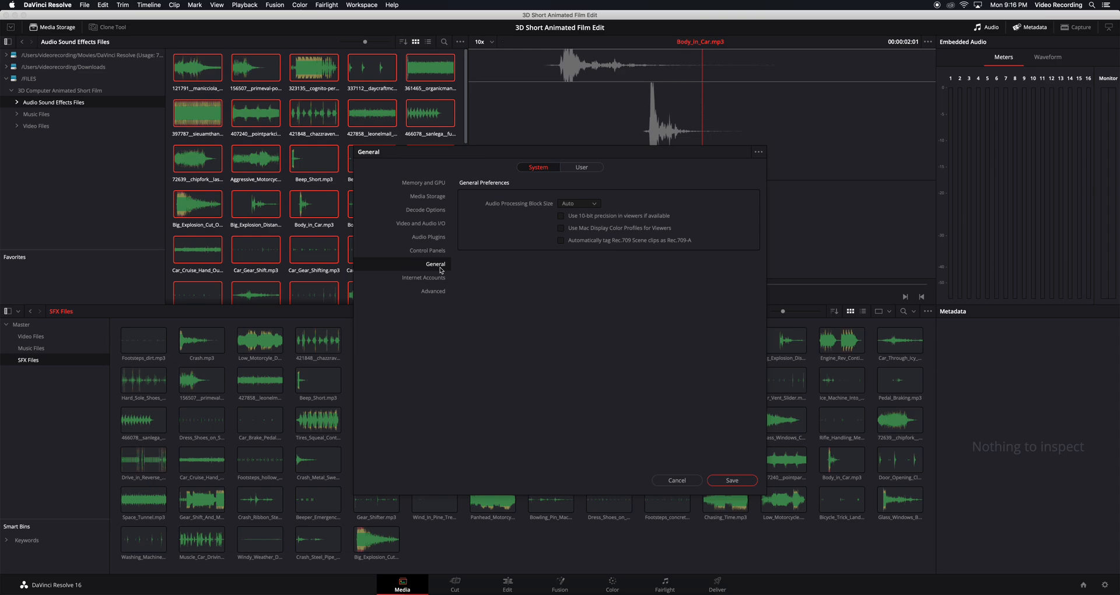
click(430, 186)
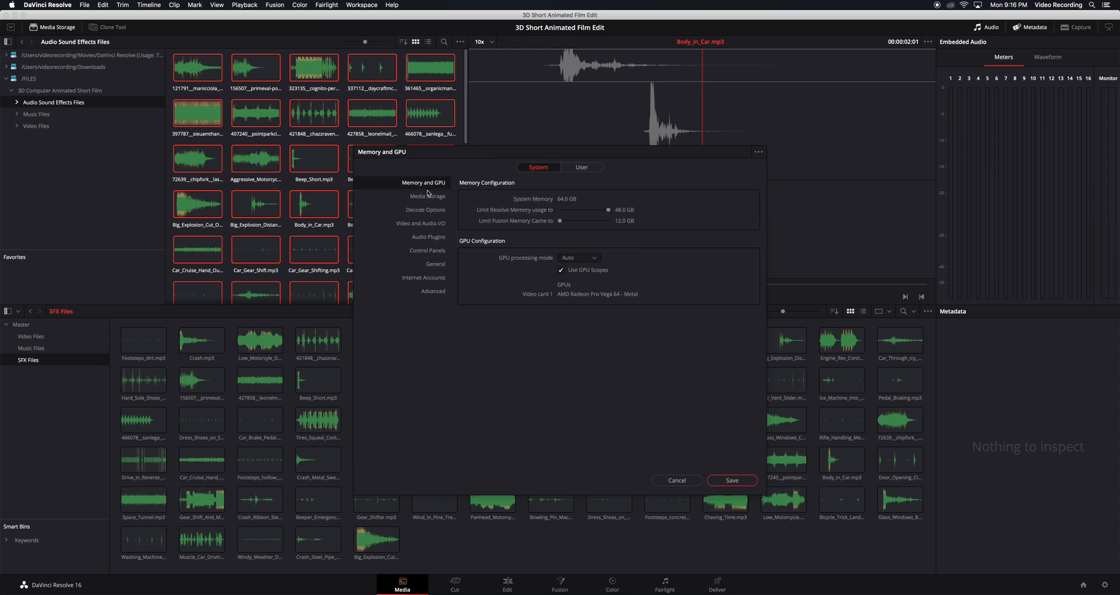
Enable Live Save and Project Backups in the user preferences for project saving and loading, and save the preferences.
click(583, 168)
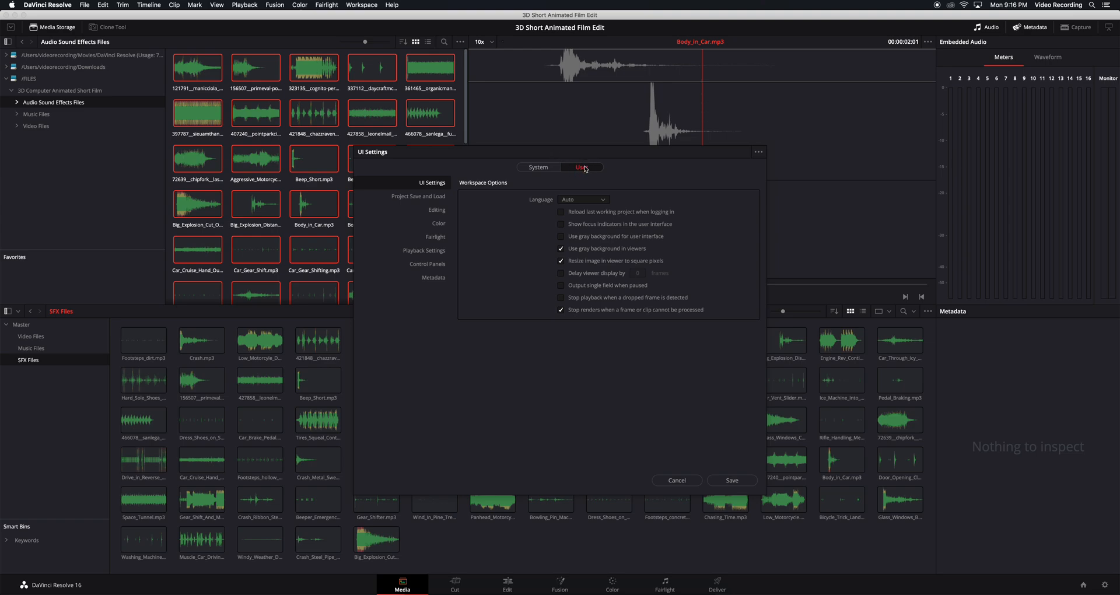
click(406, 199)
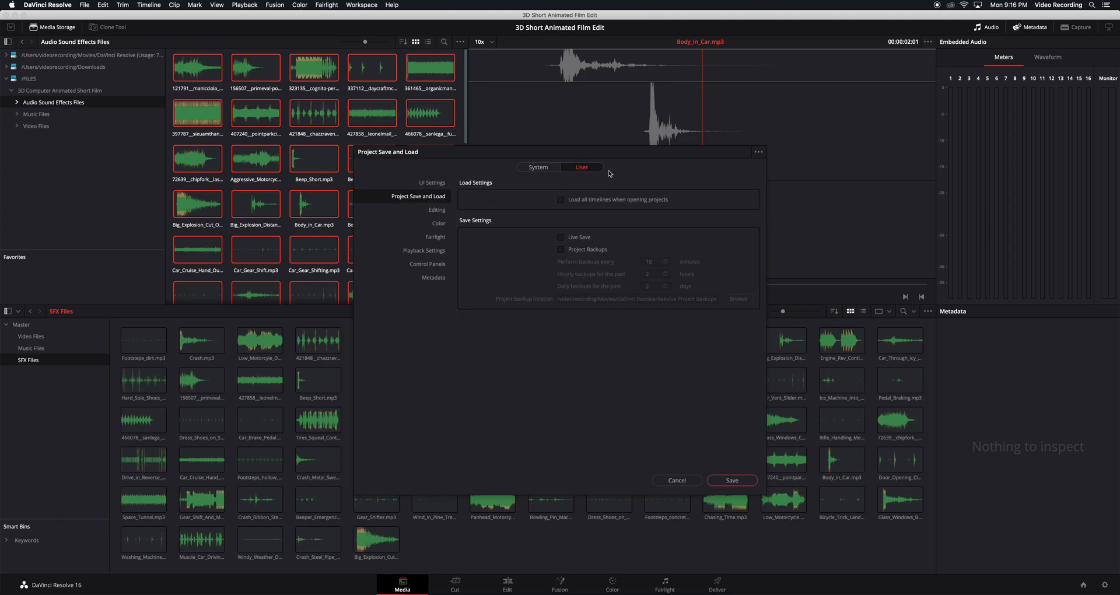
click(554, 169)
click(581, 169)
click(561, 250)
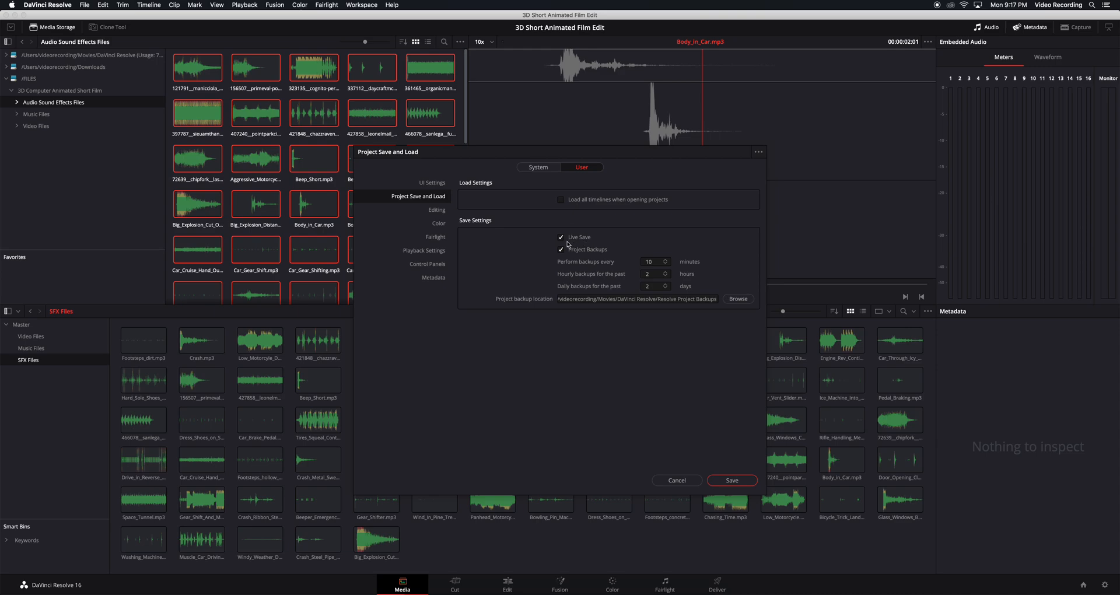
click(560, 237)
click(732, 480)
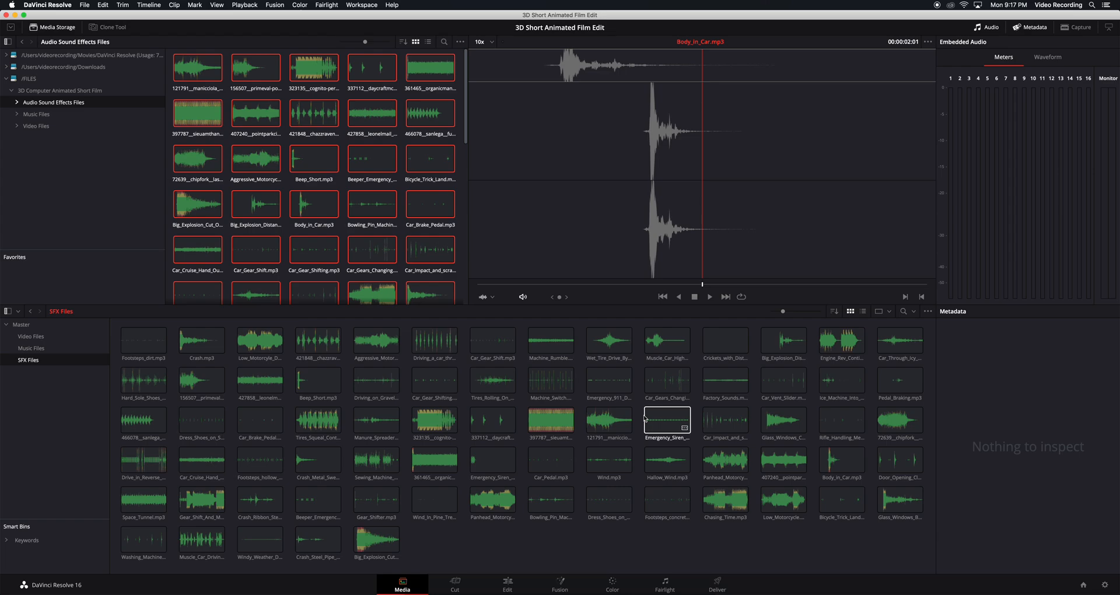
Switch to the Edit page and look through the Video Files, Music Files and SFX Files bins.
click(509, 583)
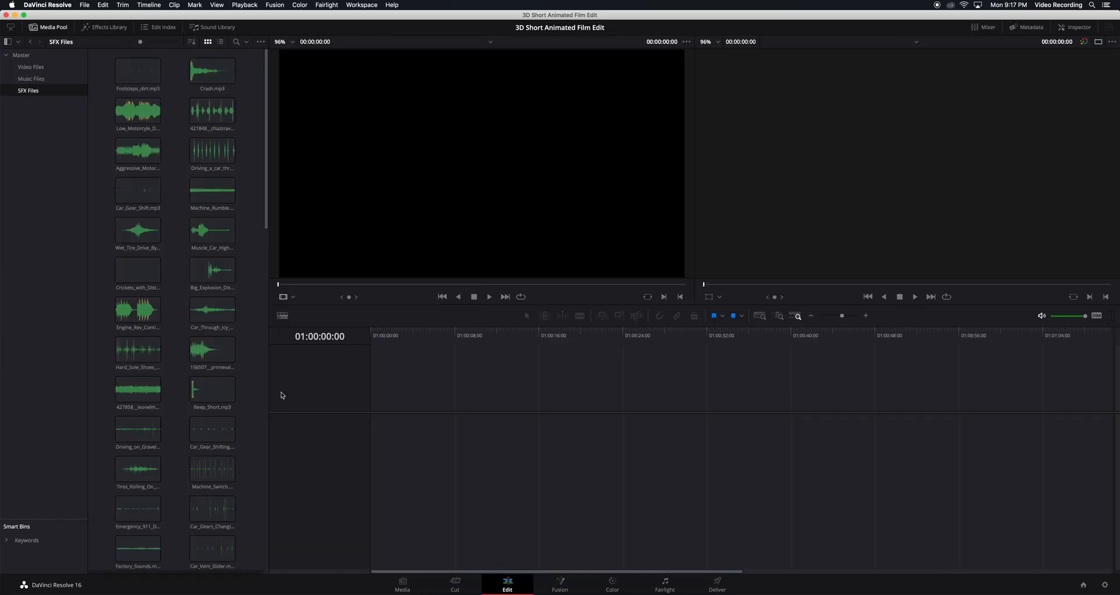
click(42, 69)
click(49, 78)
click(50, 90)
scroll(267, 208, down, 5)
scroll(268, 207, up, 5)
click(223, 102)
View the bin clips as a list, then show the Video Files bin as thumbnails again.
click(220, 41)
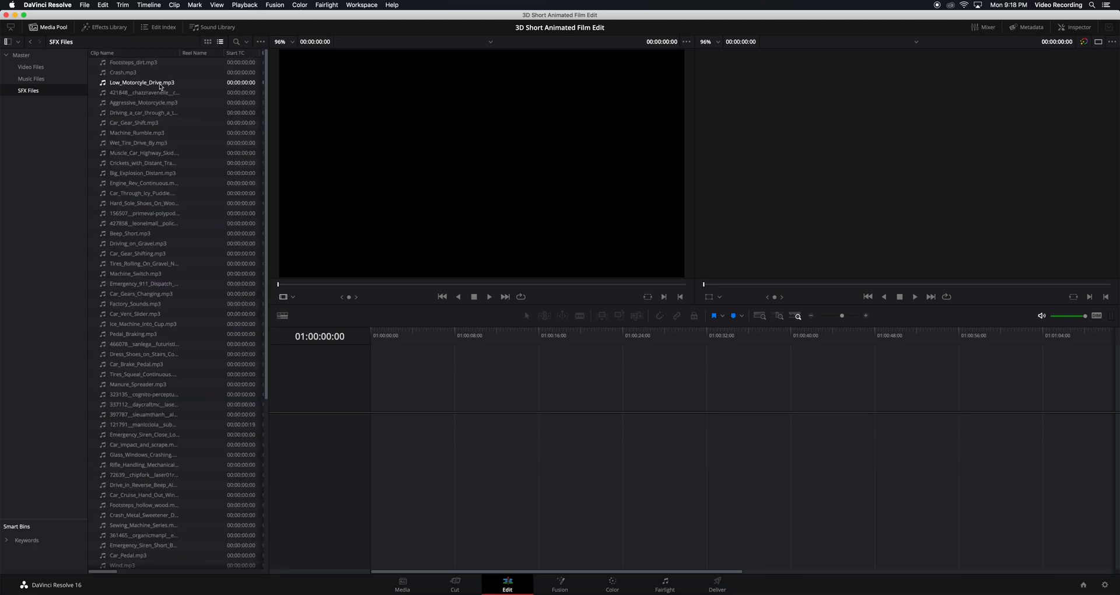
click(49, 79)
click(49, 68)
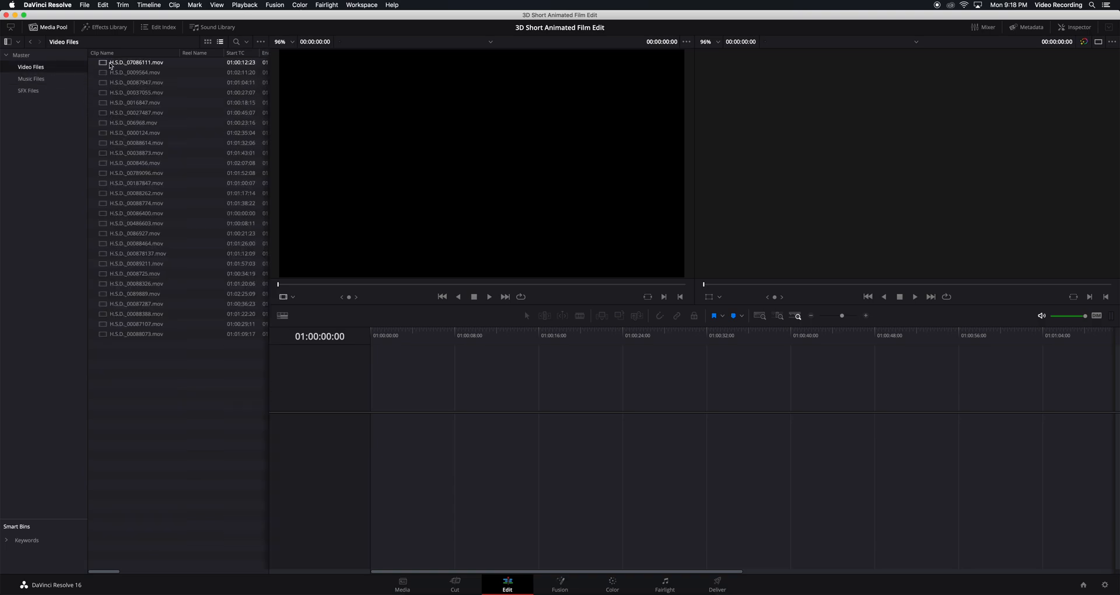
click(207, 42)
Preview several clips from the Video Files bin, ending with H.S.D._07086111.mov in the source viewer.
click(195, 108)
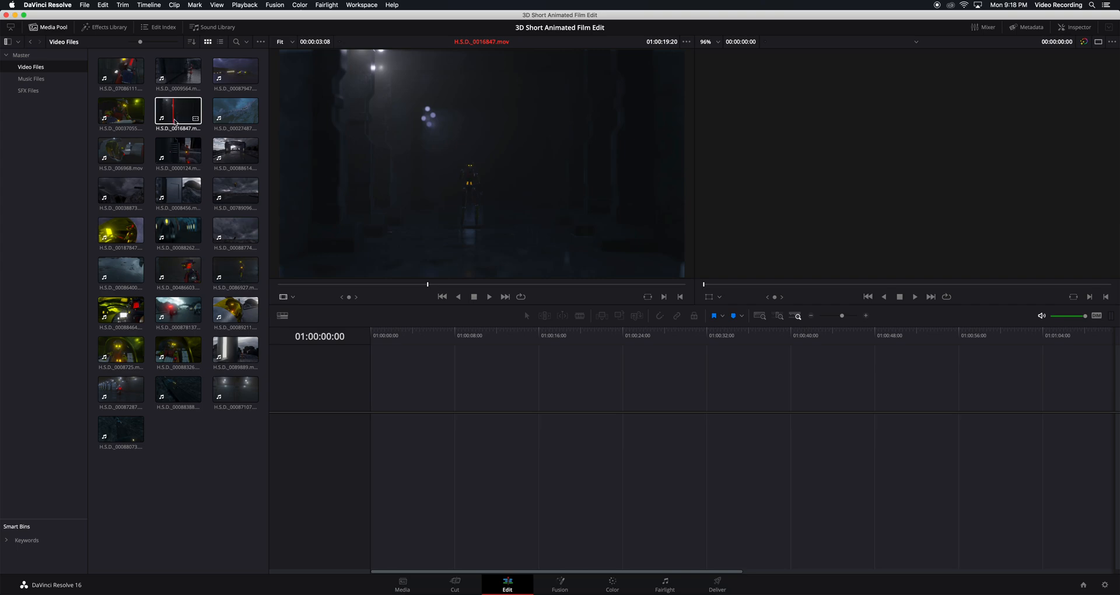
click(230, 153)
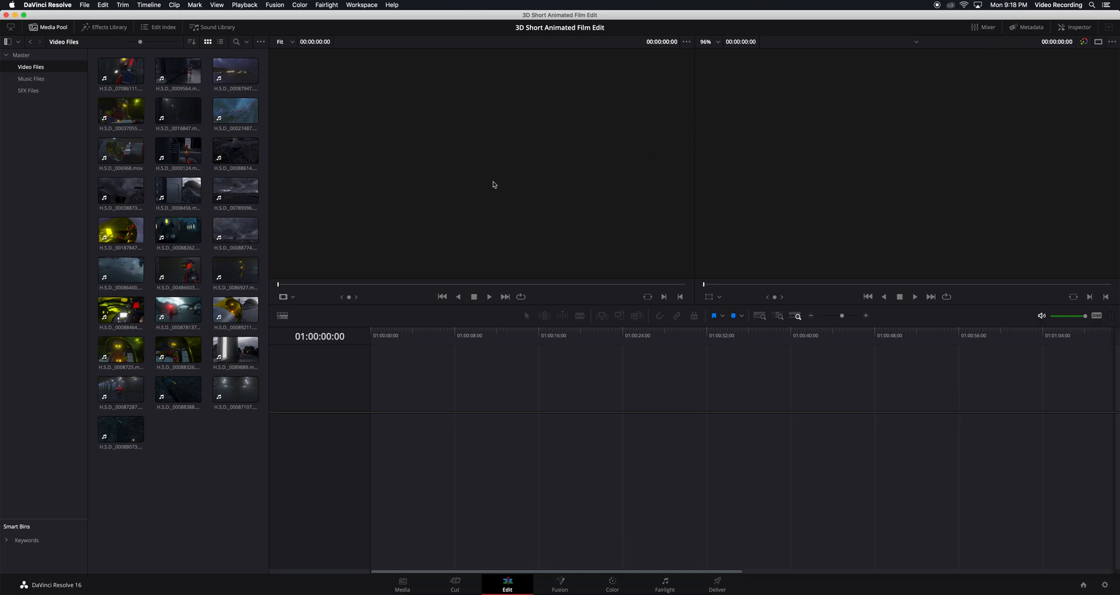
click(127, 104)
click(125, 76)
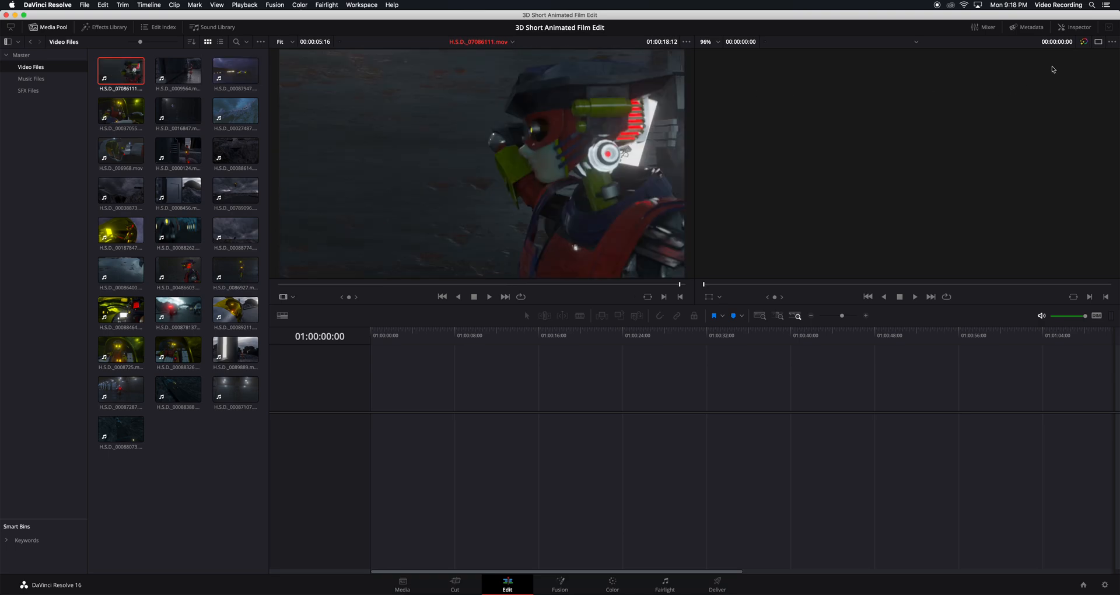
Show the Inspector to see where it appears in the workspace, and hide it again.
click(1079, 27)
click(1080, 27)
click(1081, 27)
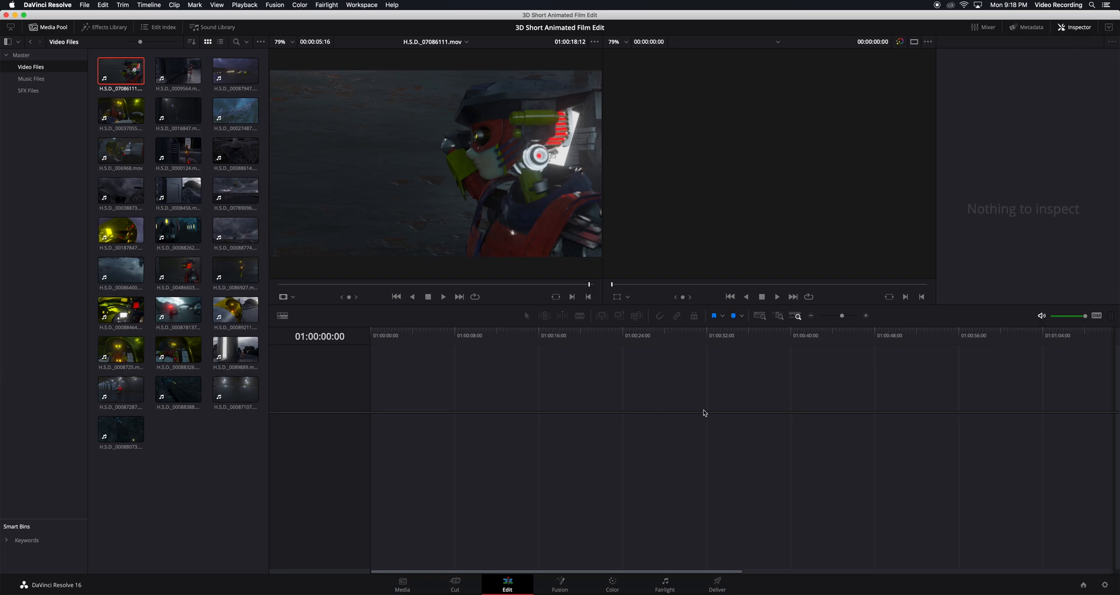
click(1084, 28)
click(1079, 28)
click(1084, 27)
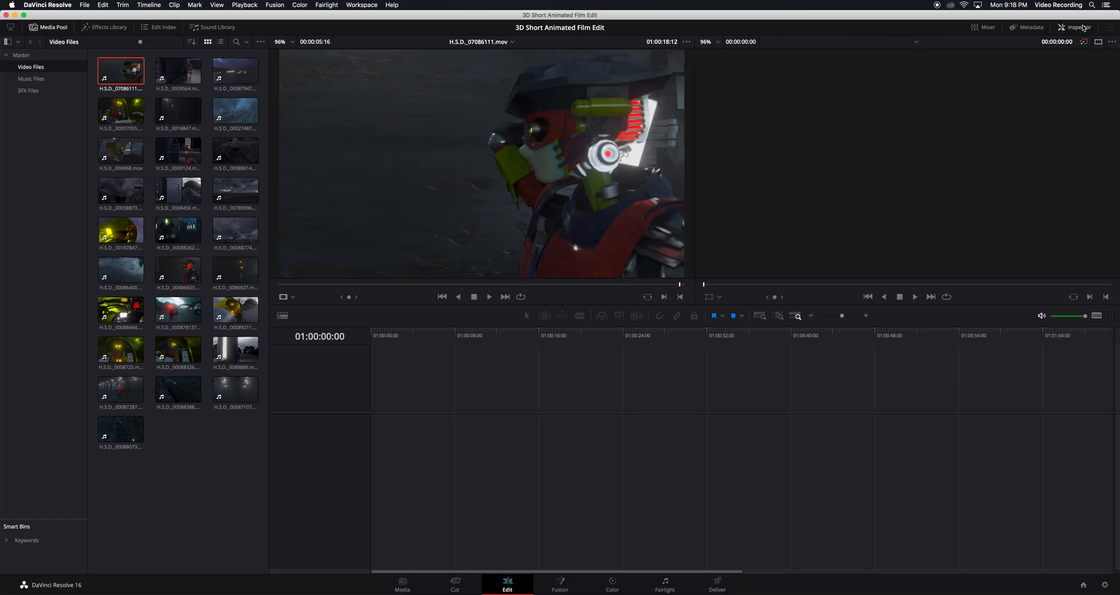
Show the selected clip's Metadata and the audio Mixer in turn, hiding each one again.
click(1028, 27)
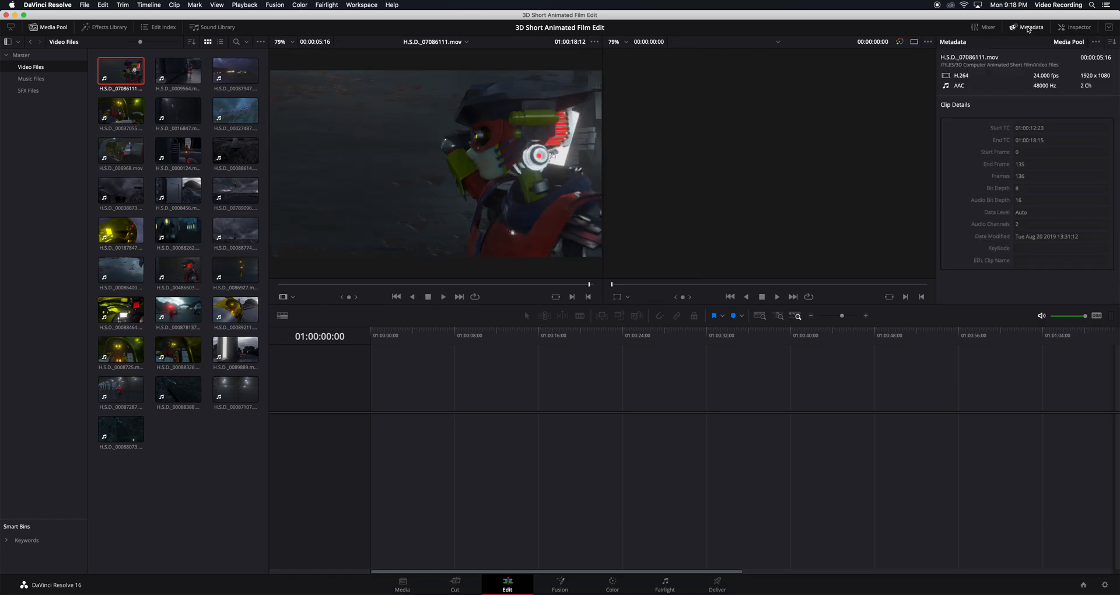
click(1029, 28)
click(995, 28)
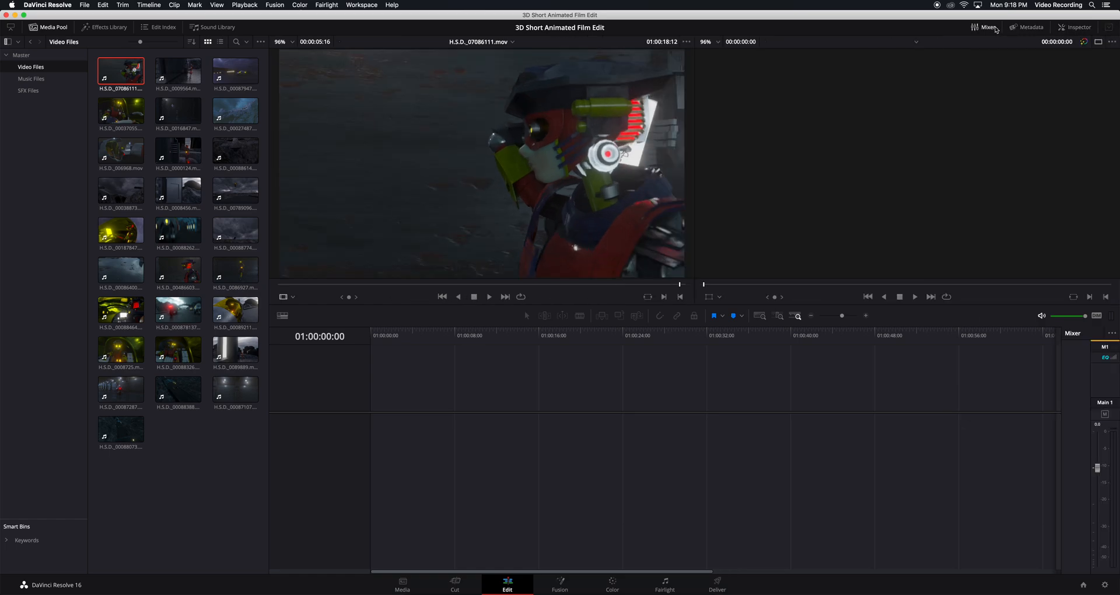
click(996, 28)
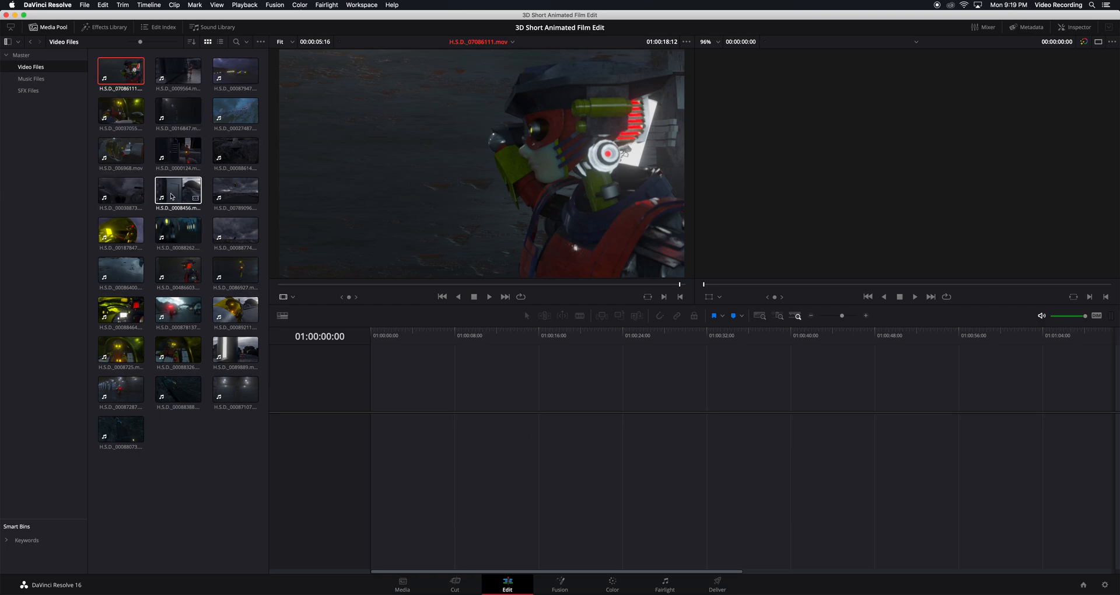
Look at the Media Pool, Sound Library and Effects Library in turn, leaving only the Media Pool shown.
click(53, 31)
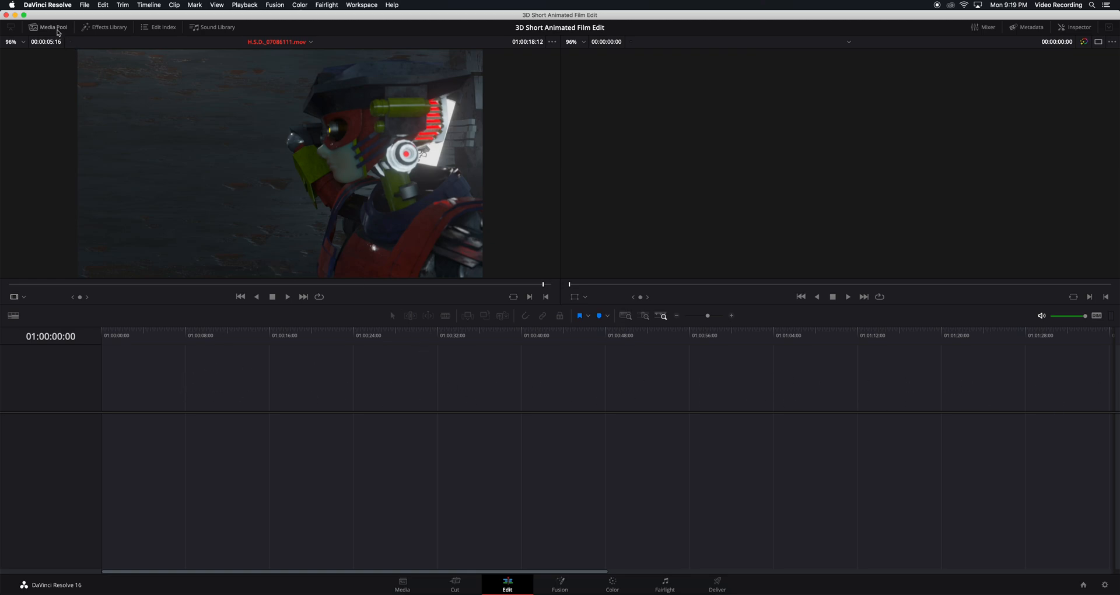
click(57, 29)
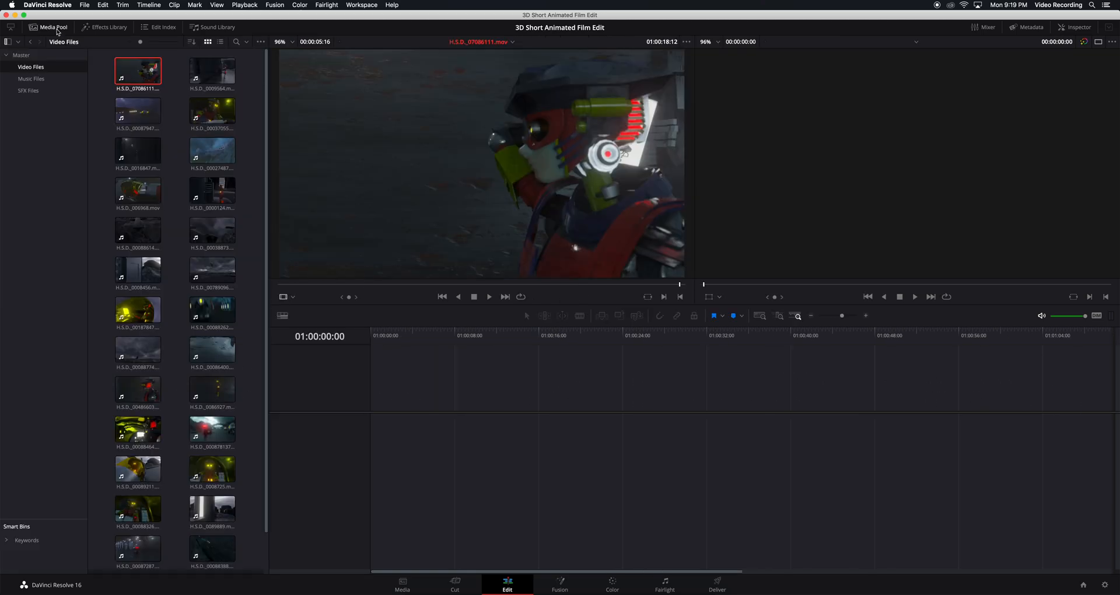
click(224, 29)
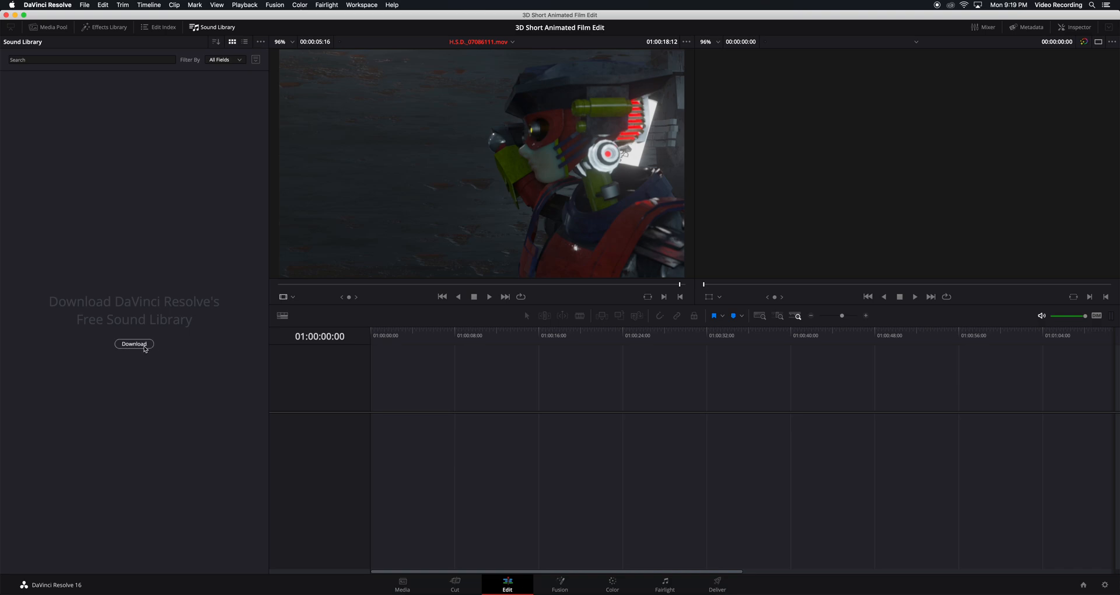
click(116, 30)
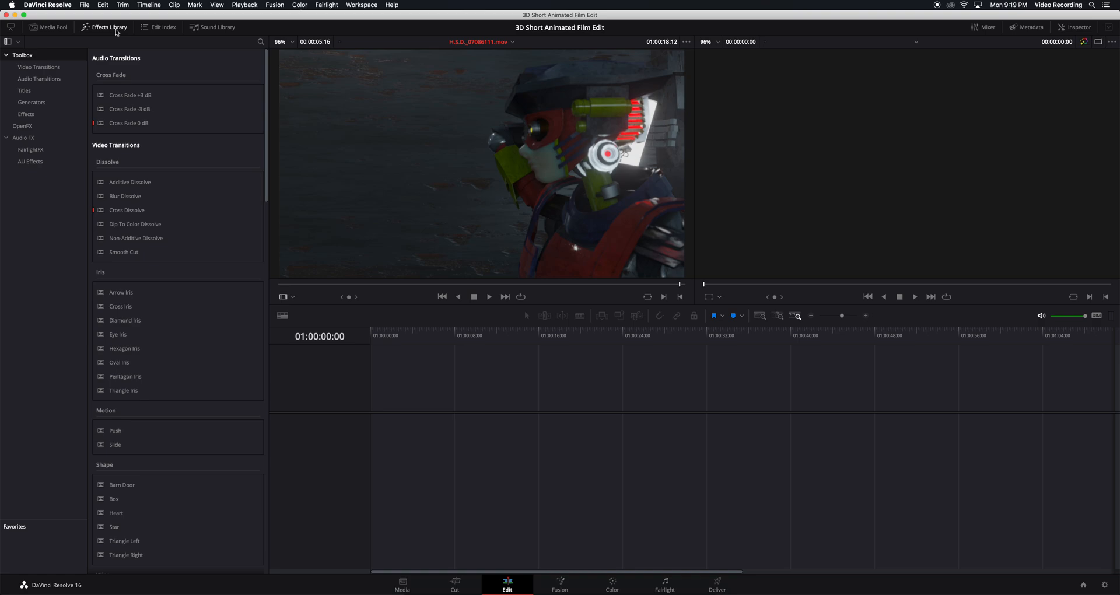
click(52, 28)
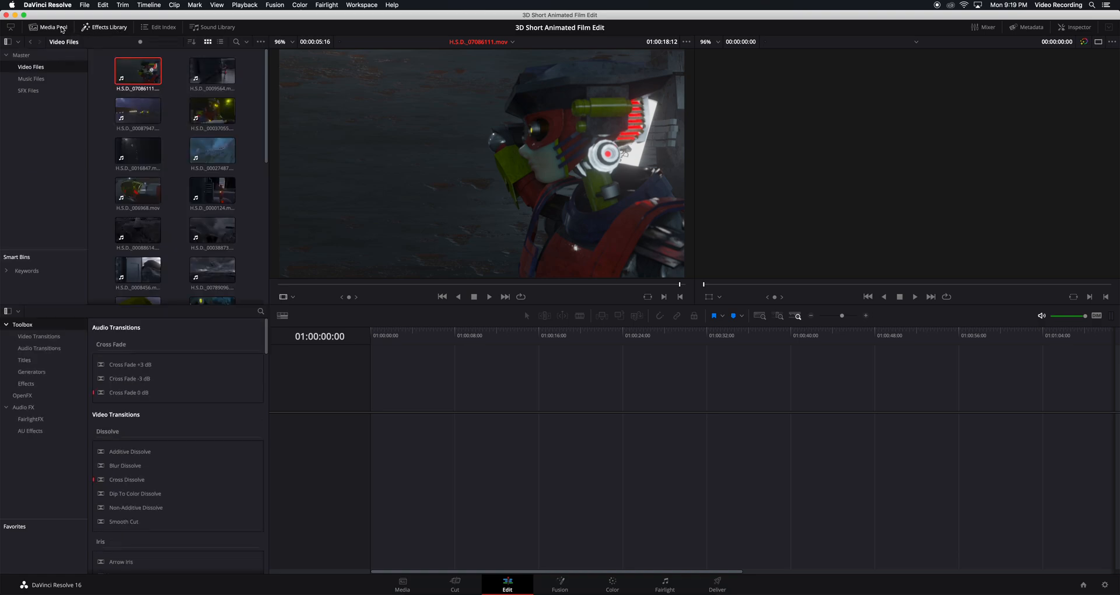
click(108, 27)
click(107, 28)
click(108, 27)
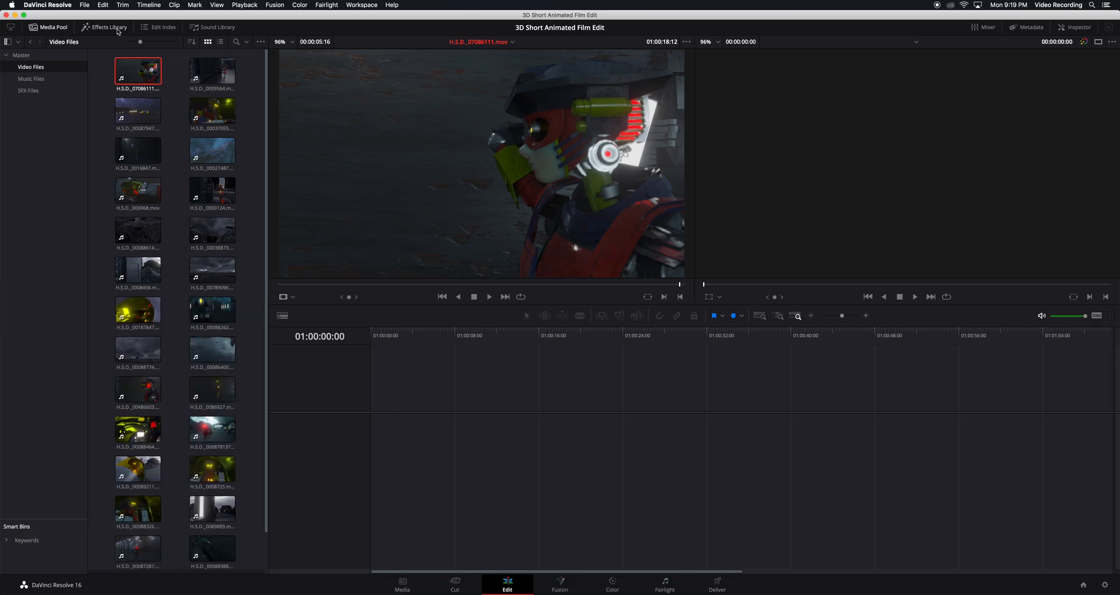
Preview H.S.D._0009564.mov and play H.S.D._00037055.mov from its start in the source viewer.
click(222, 76)
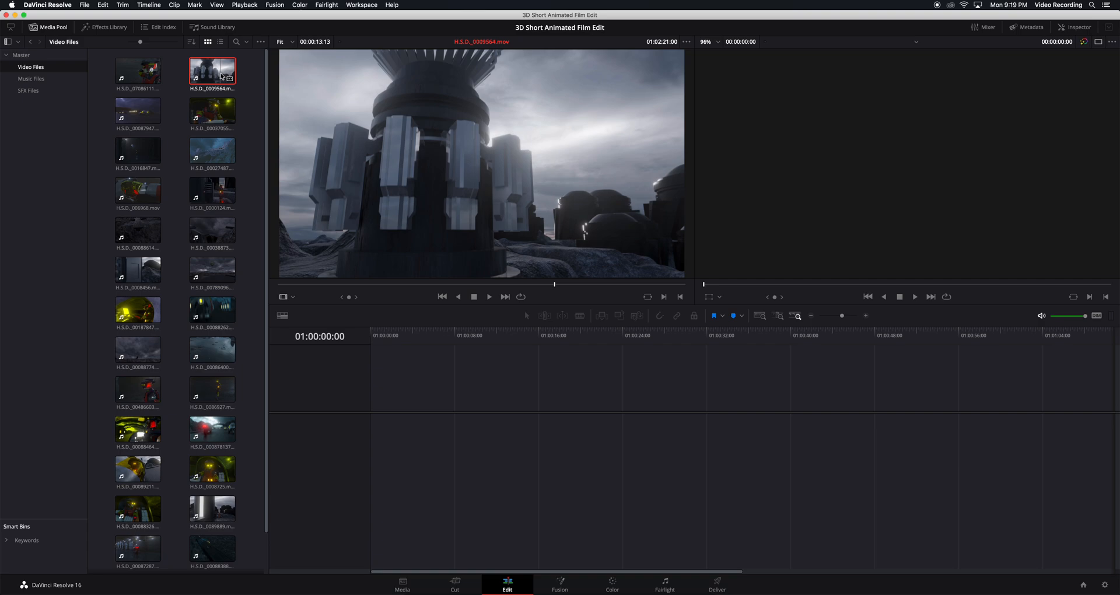
click(210, 109)
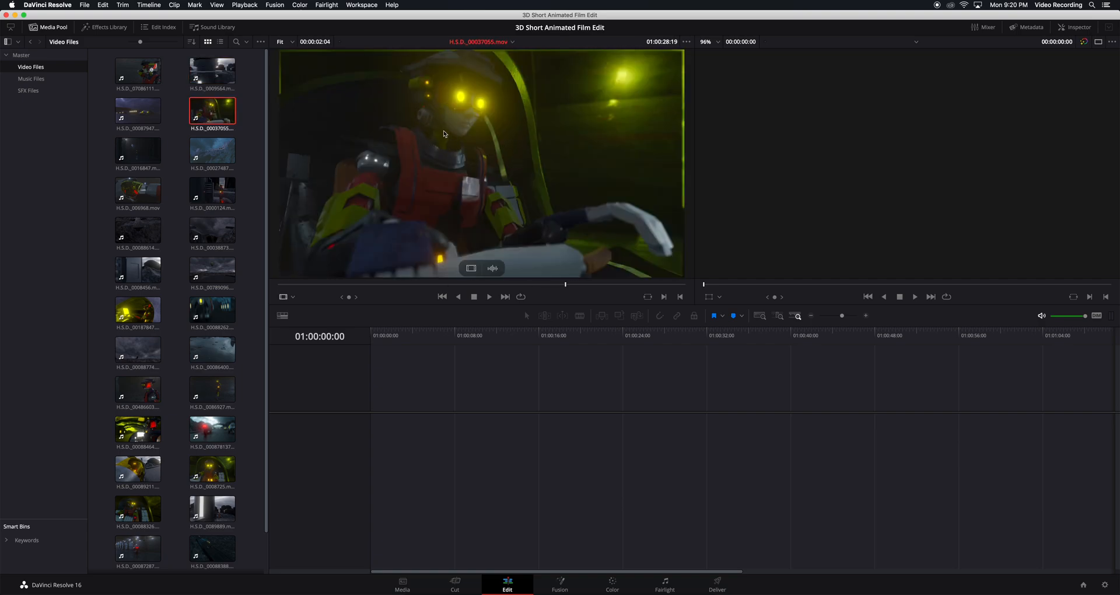
click(335, 284)
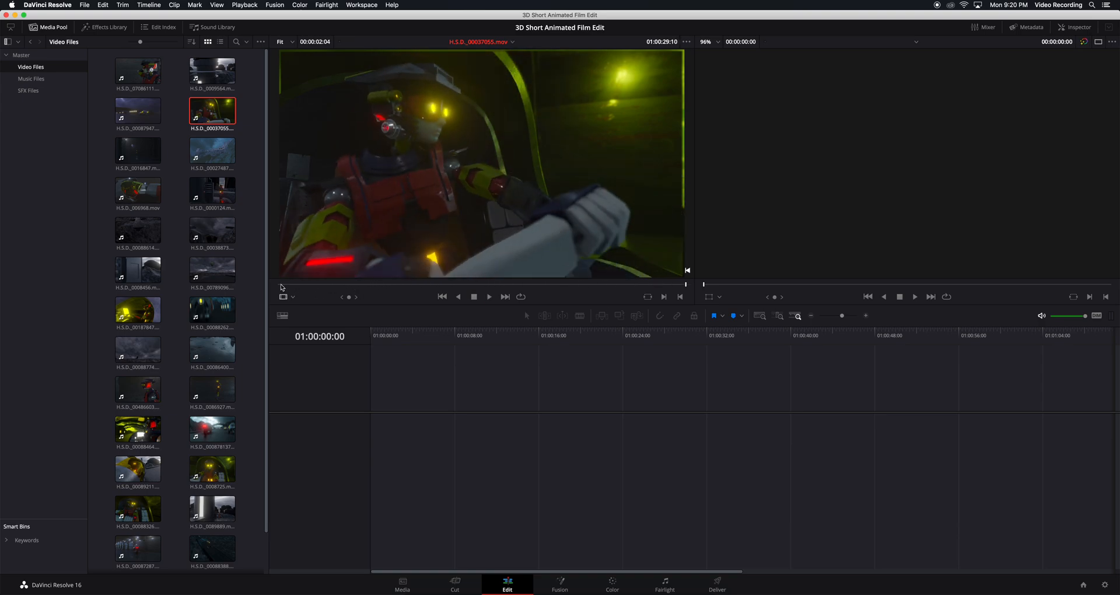
click(283, 285)
key(space)
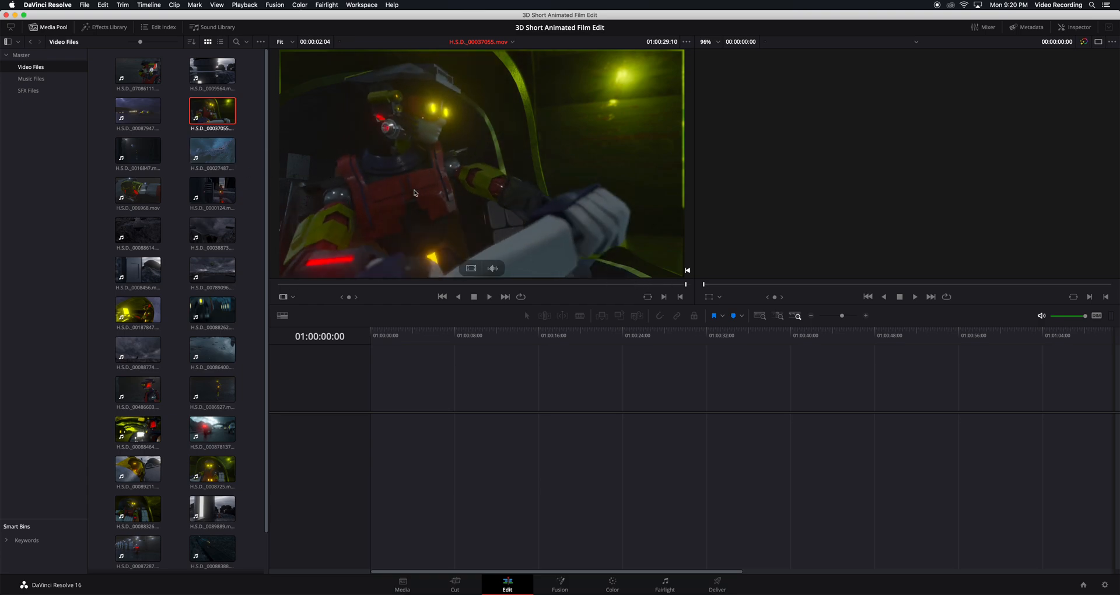
Play H.S.D._00038873.mov in the source viewer and select the H.S.D._00027487 clip.
click(232, 236)
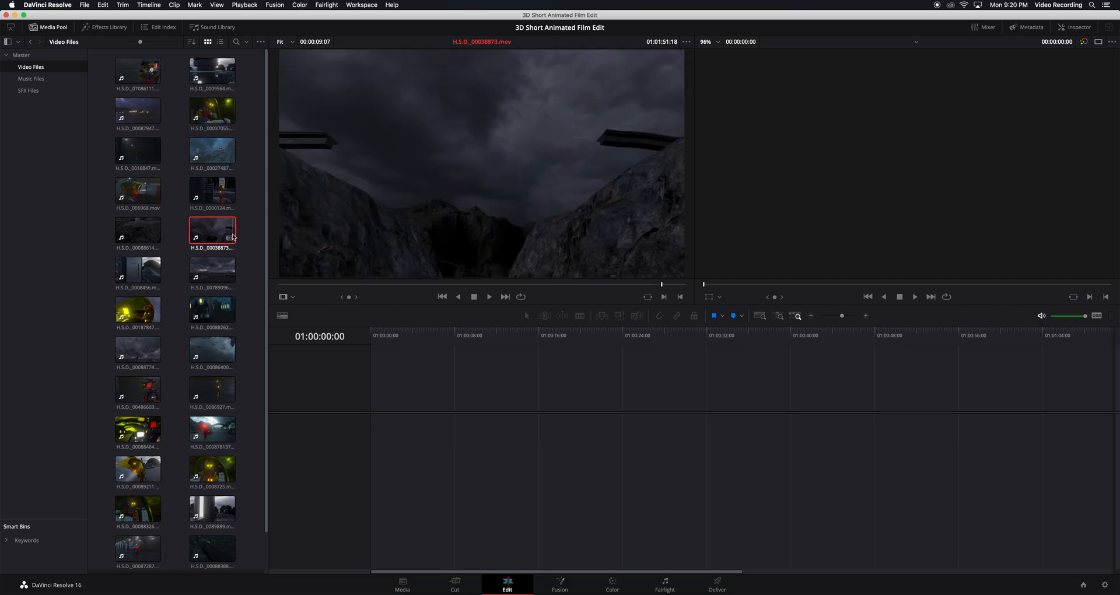
key(space)
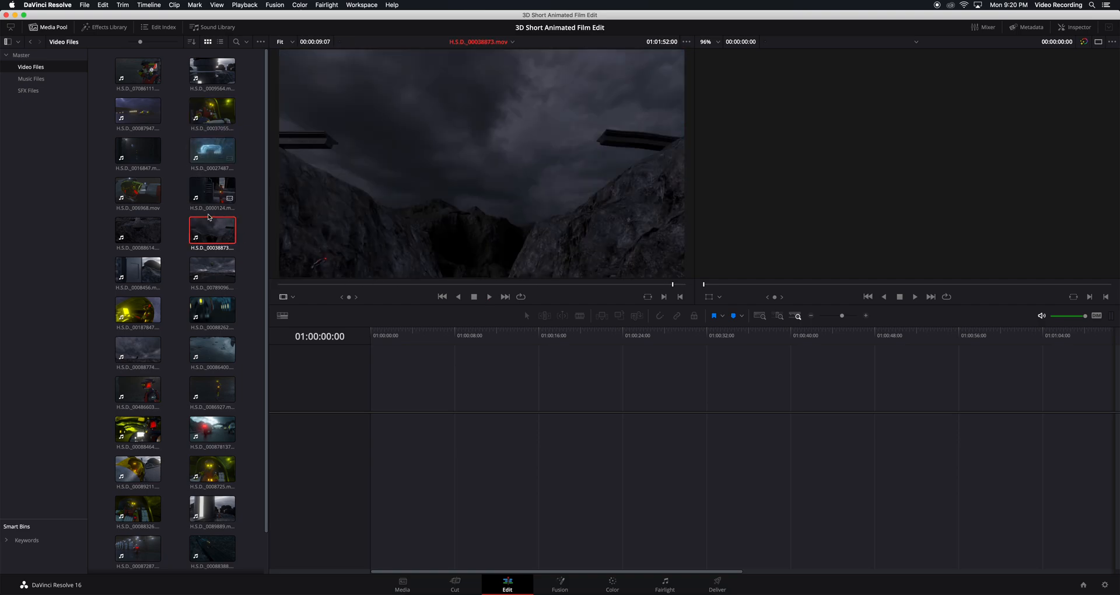
click(214, 152)
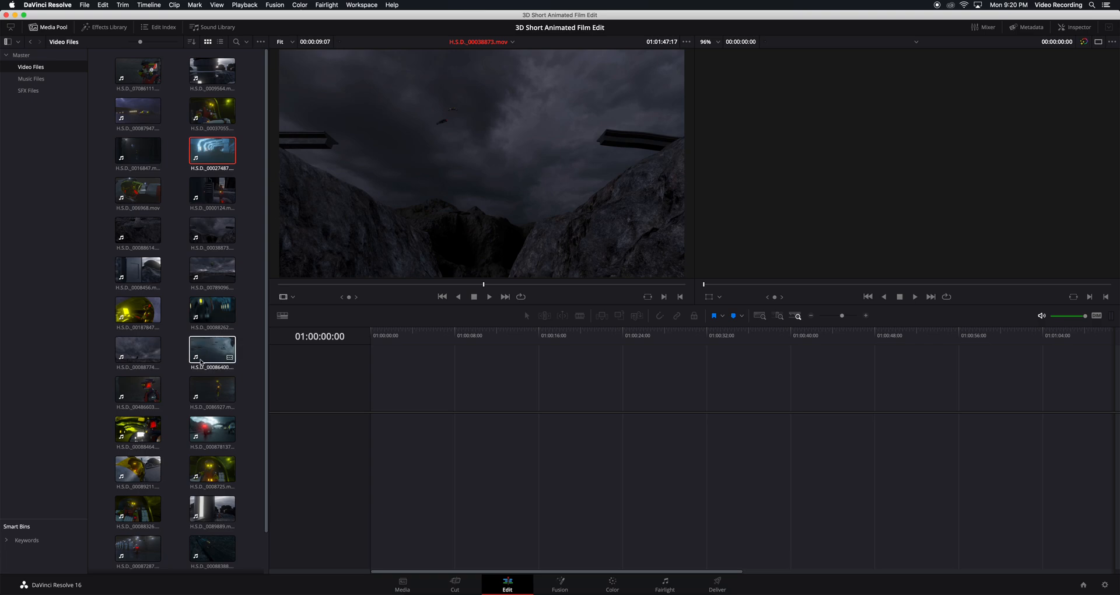
Place H.S.D._0086927.mov, H.S.D._00086400.mov and H.S.D._00088262.mov end to end in a new timeline.
click(218, 391)
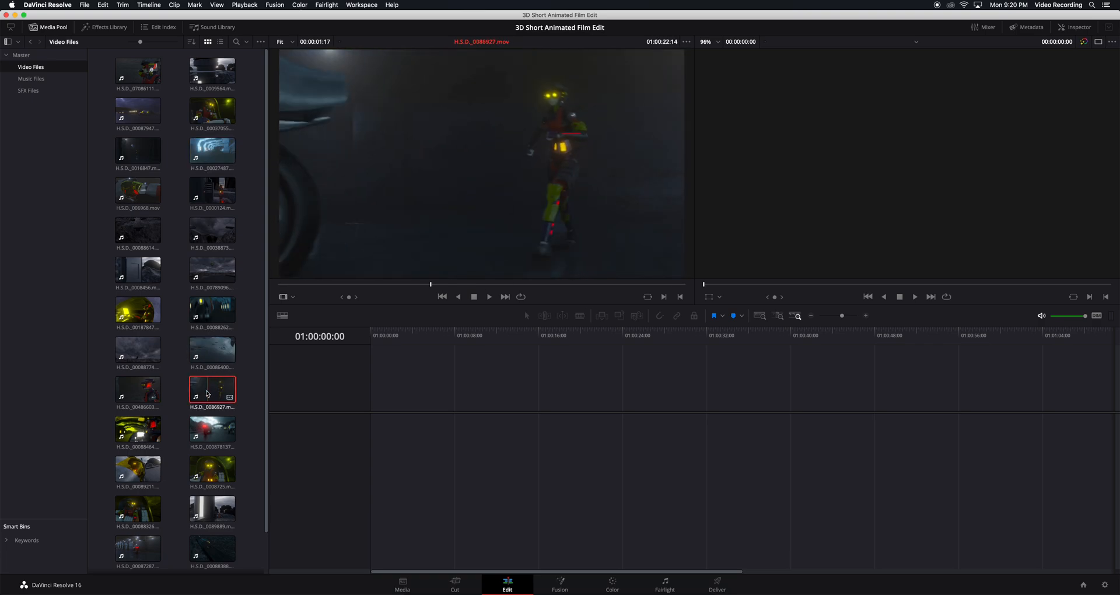
drag(213, 394, 375, 442)
click(209, 262)
drag(231, 270, 392, 437)
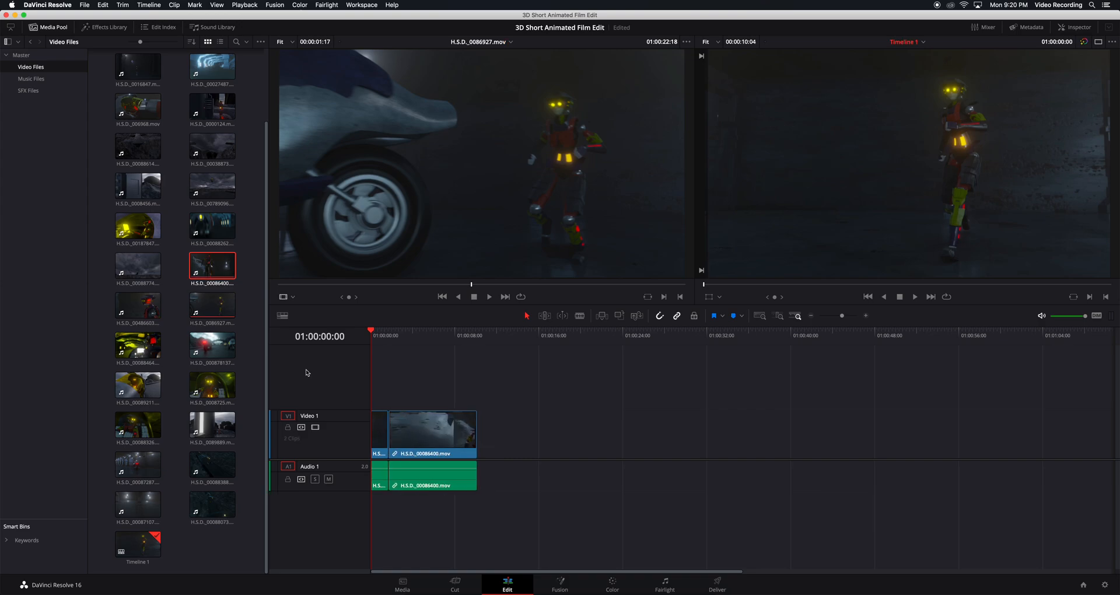
drag(213, 227, 489, 432)
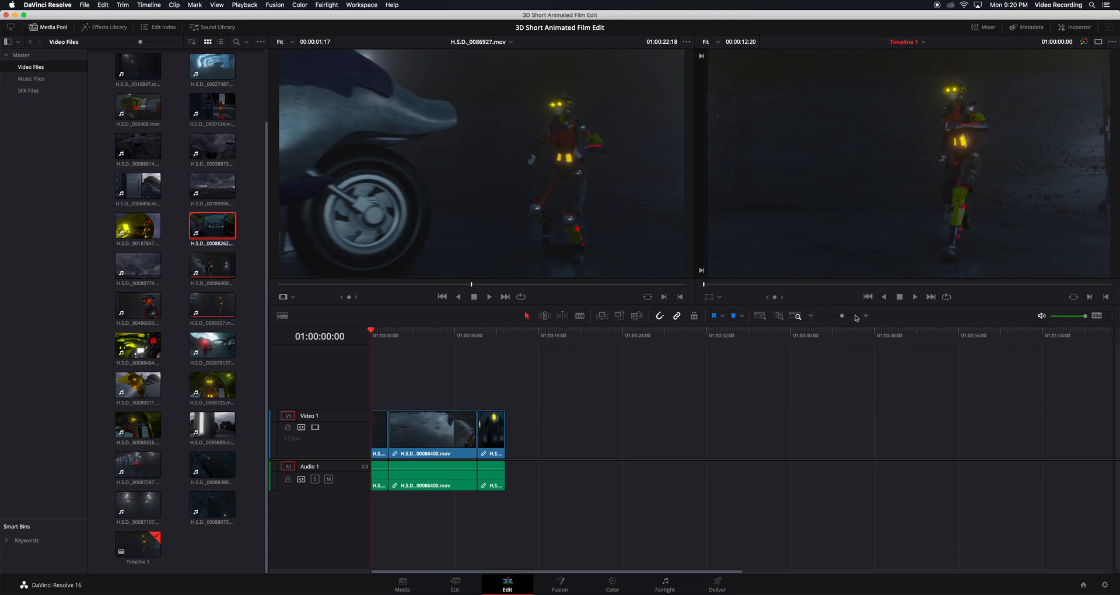
Add H.S.D._00187847.mov to the first video track, leaving a gap after the last clip.
drag(843, 318, 848, 322)
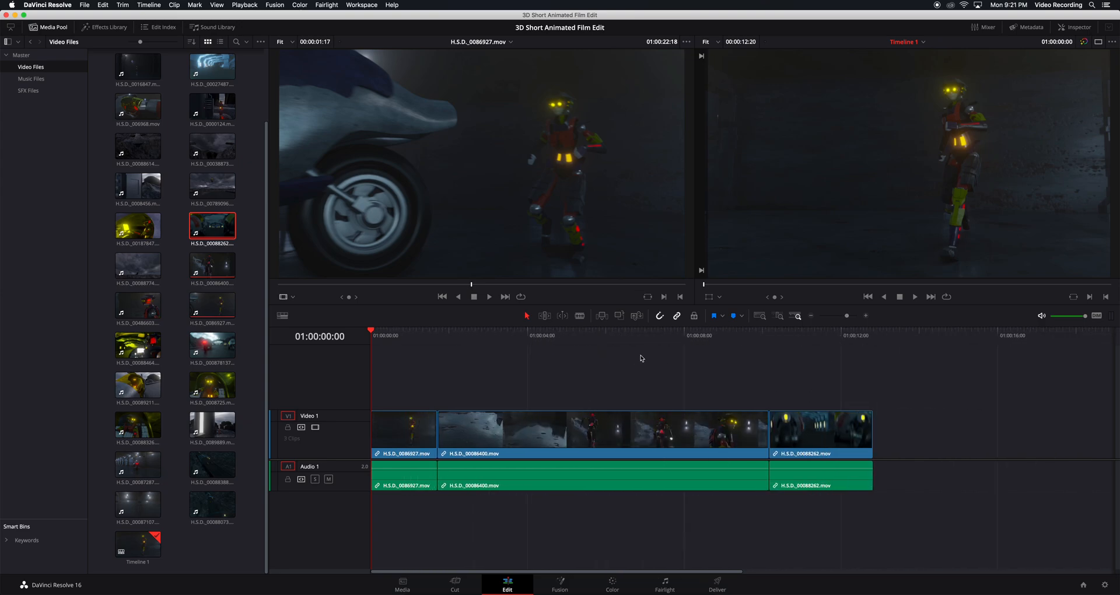
drag(146, 212, 921, 448)
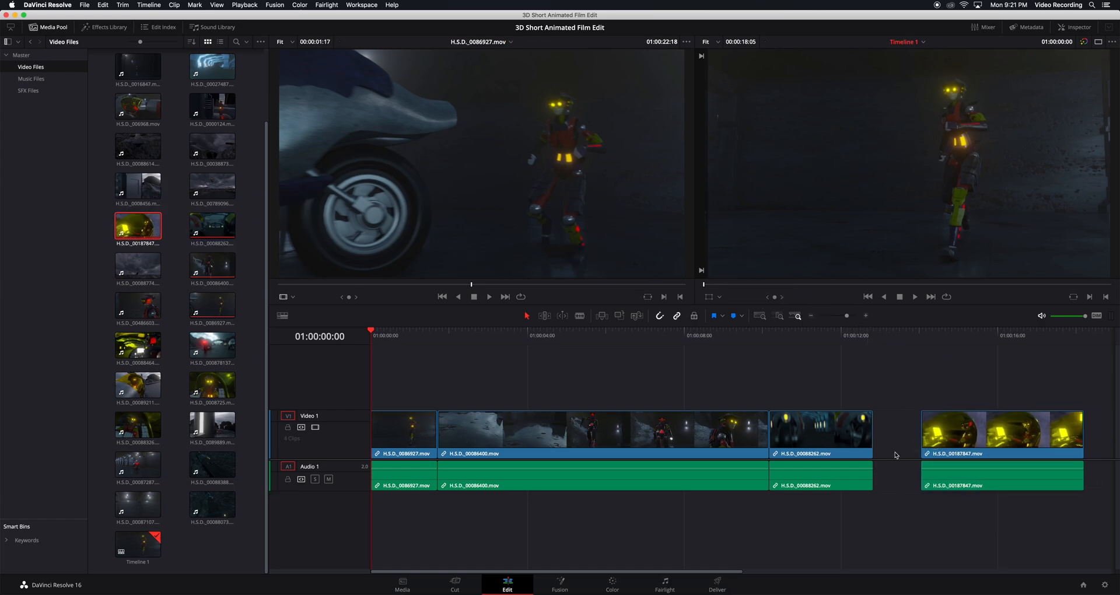
drag(687, 575, 768, 558)
key(F9)
Move H.S.D._00187847.mov to a new second video track, starting level with H.S.D._00086400.mov, and select the clip beneath it.
click(944, 434)
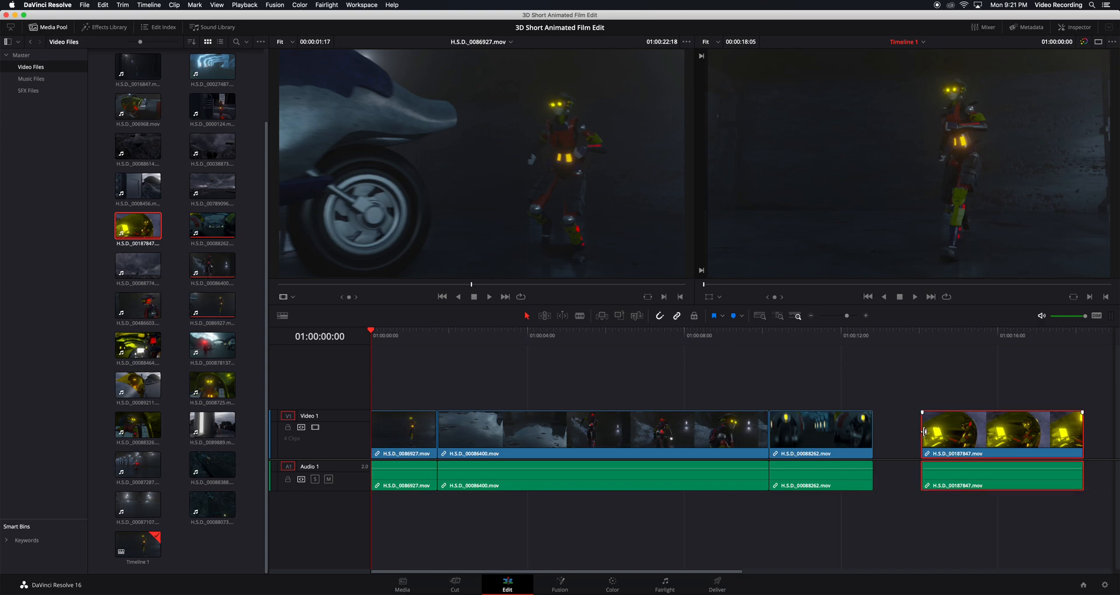
drag(955, 436, 468, 371)
click(563, 429)
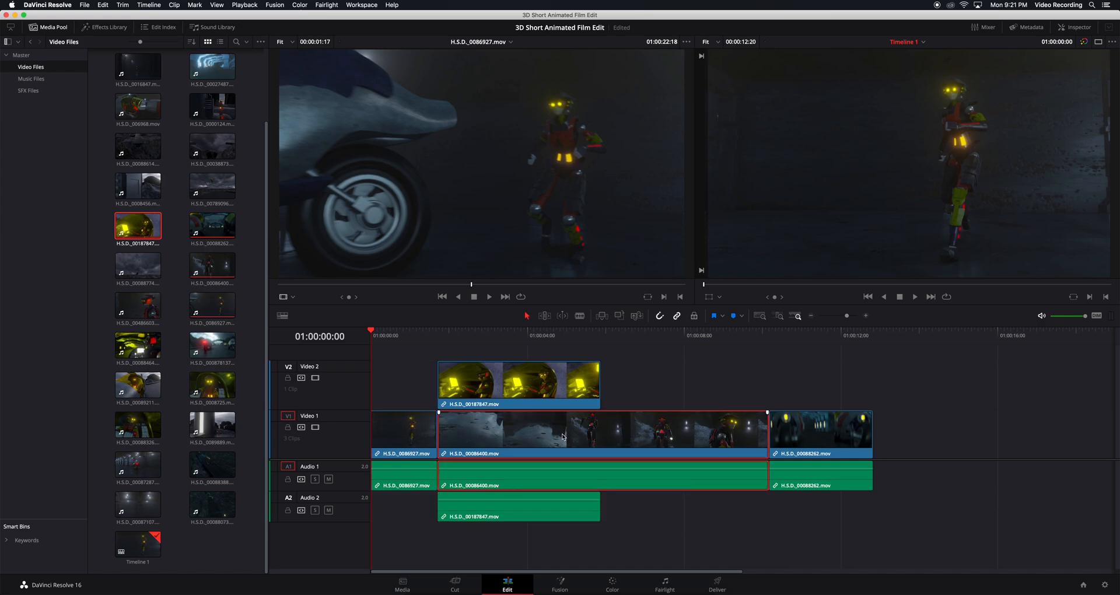
Rearrange the first video track so H.S.D._00187847.mov, H.S.D._00088262.mov and H.S.D._00086400.mov follow H.S.D._0086927.mov without gaps.
drag(557, 434, 992, 434)
click(529, 376)
drag(529, 376, 515, 416)
click(793, 429)
drag(793, 429, 628, 425)
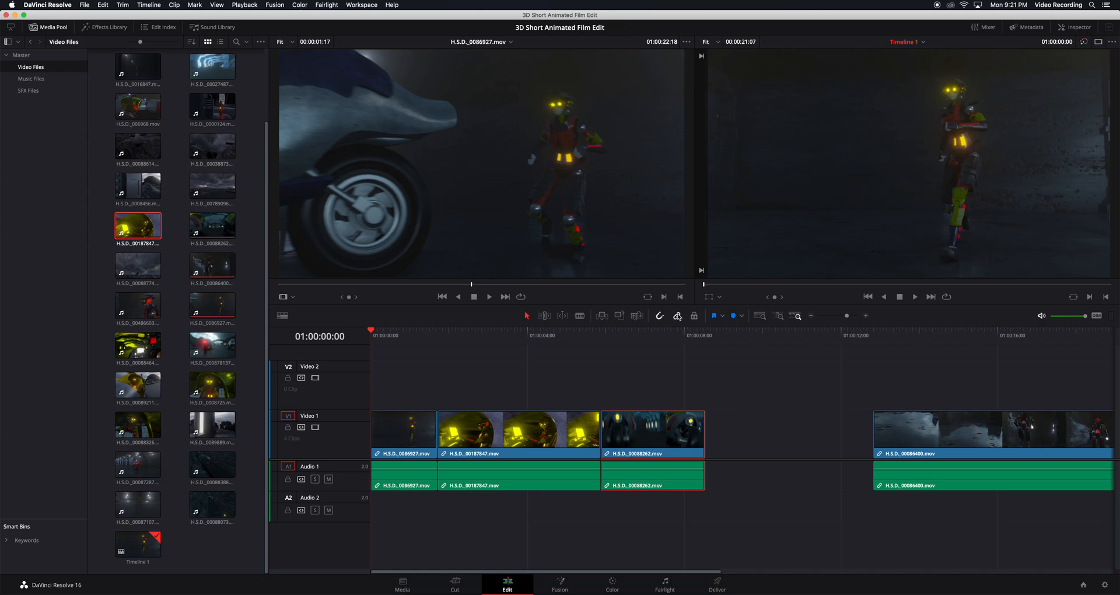
drag(906, 431, 738, 432)
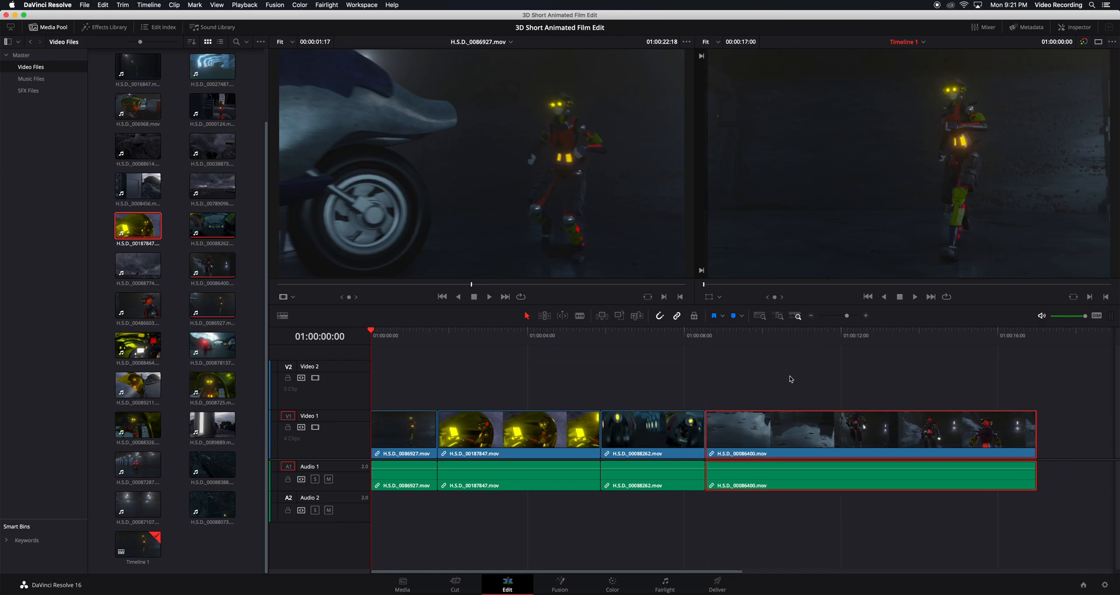
Examine the timeline at different magnifications, switching repeatedly between a custom zoom level and a view fitted to all clips.
scroll(754, 378, up, 1)
drag(847, 316, 840, 320)
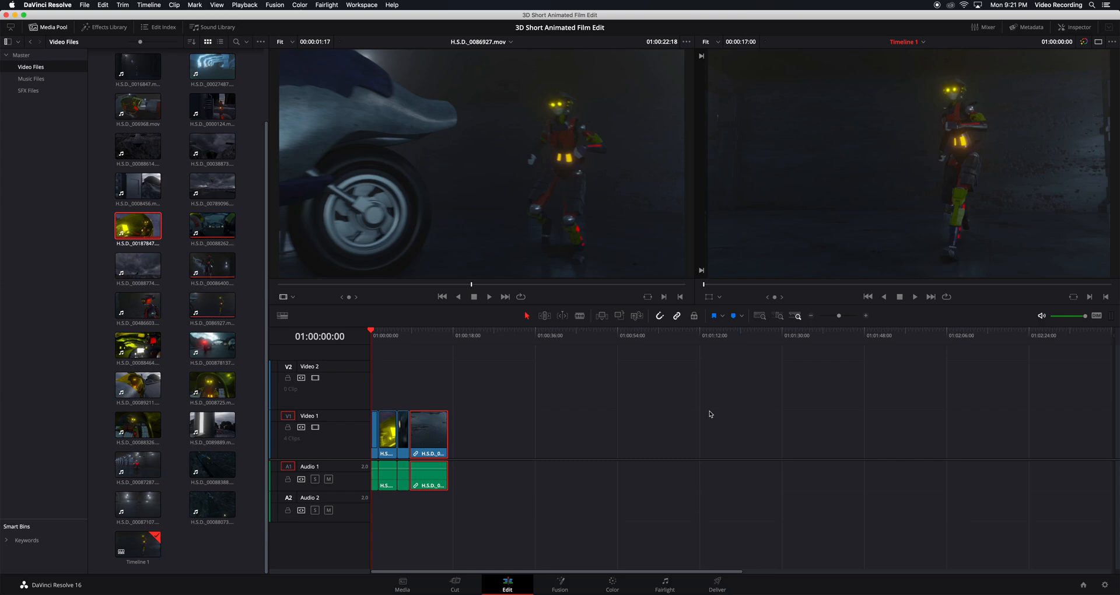
key(shift+z)
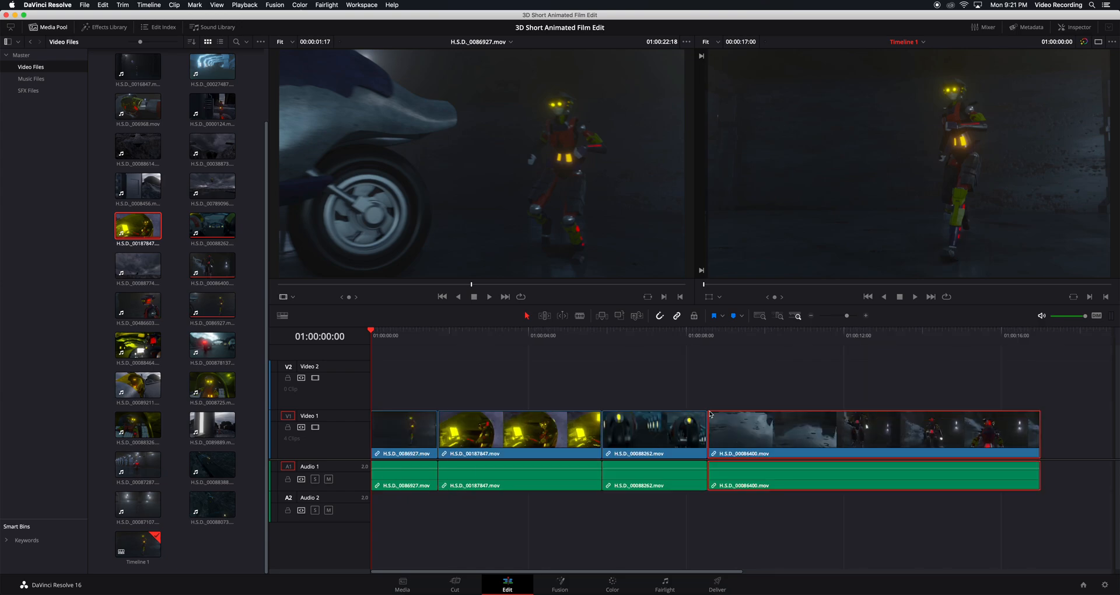
key(shift+z)
key(shift+z)
key(shift+z)
key(shift+z)
key(shift+z)
key(shift+z)
key(shift+z)
key(shift+z)
drag(847, 316, 848, 318)
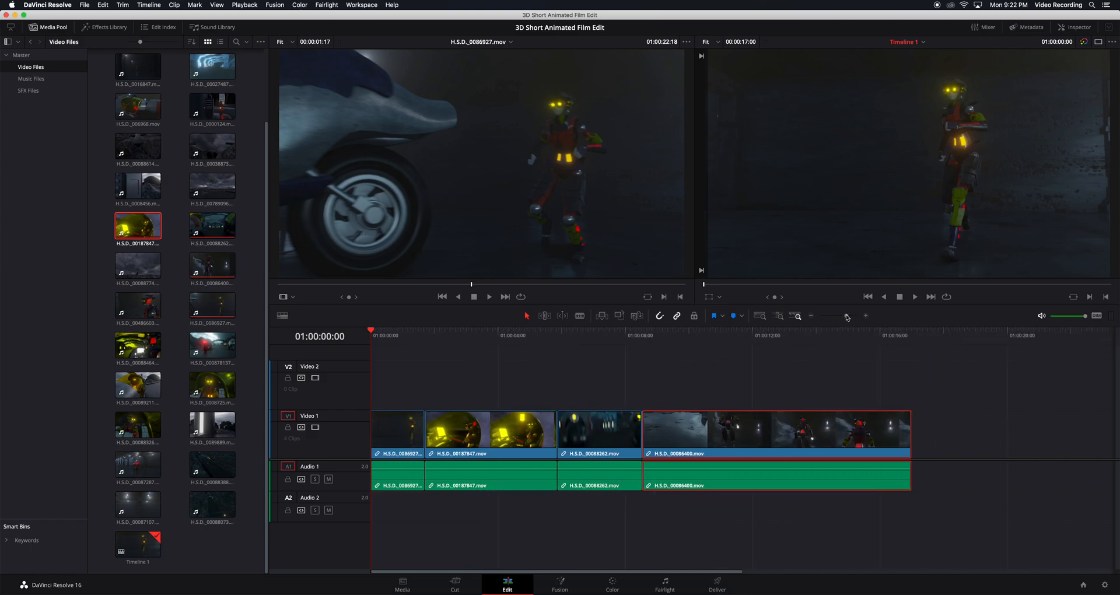
Compare the full extent, detail and custom timeline zoom modes with H.S.D._00187847.mov and H.S.D._00088262.mov selected.
click(766, 316)
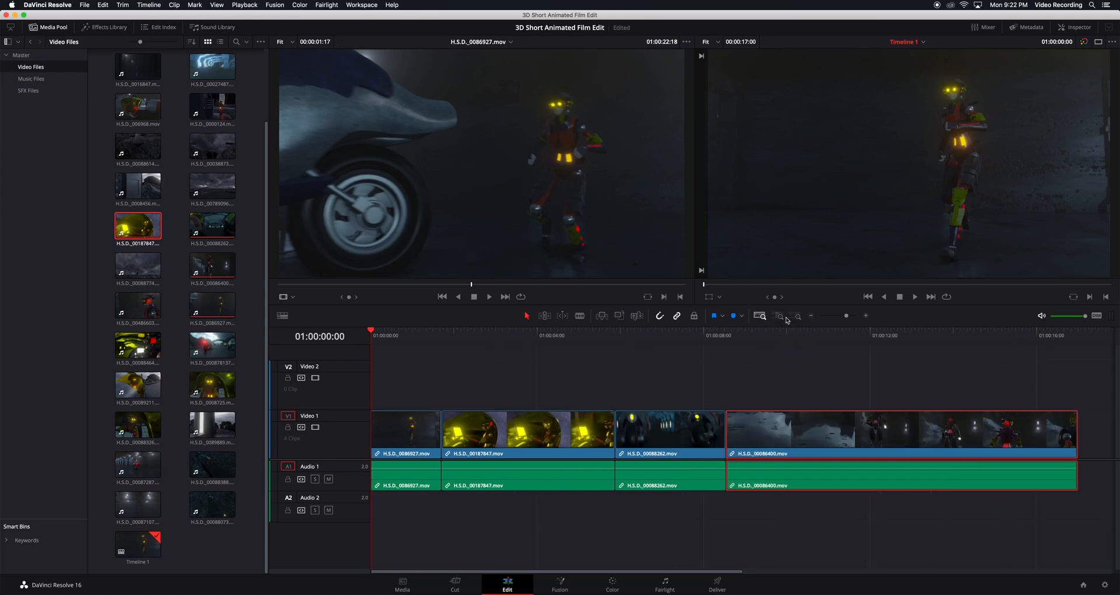
click(780, 316)
drag(670, 374, 849, 532)
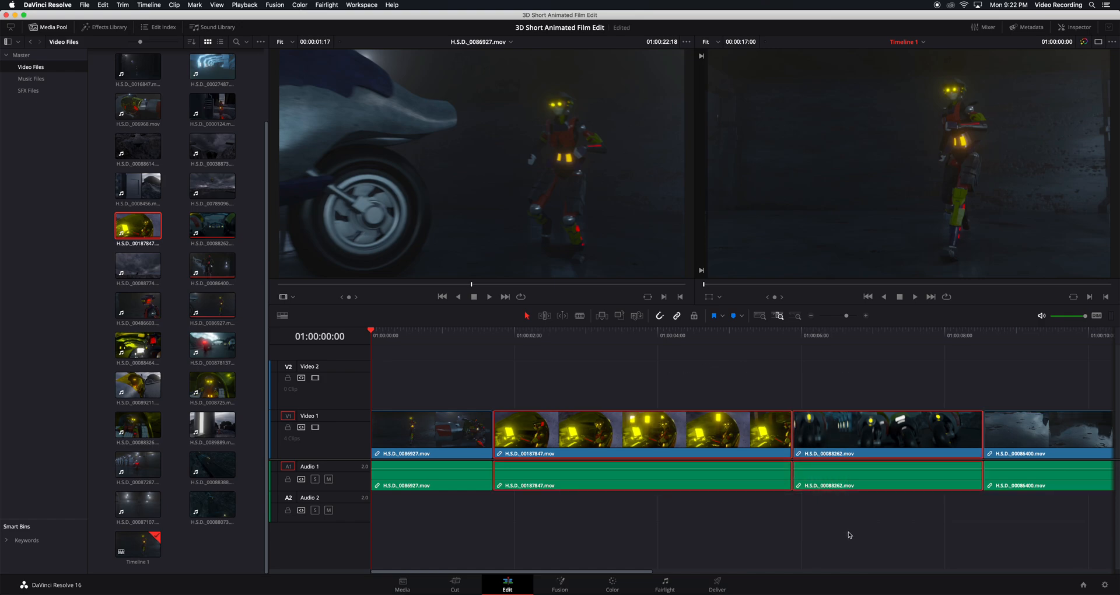
click(798, 317)
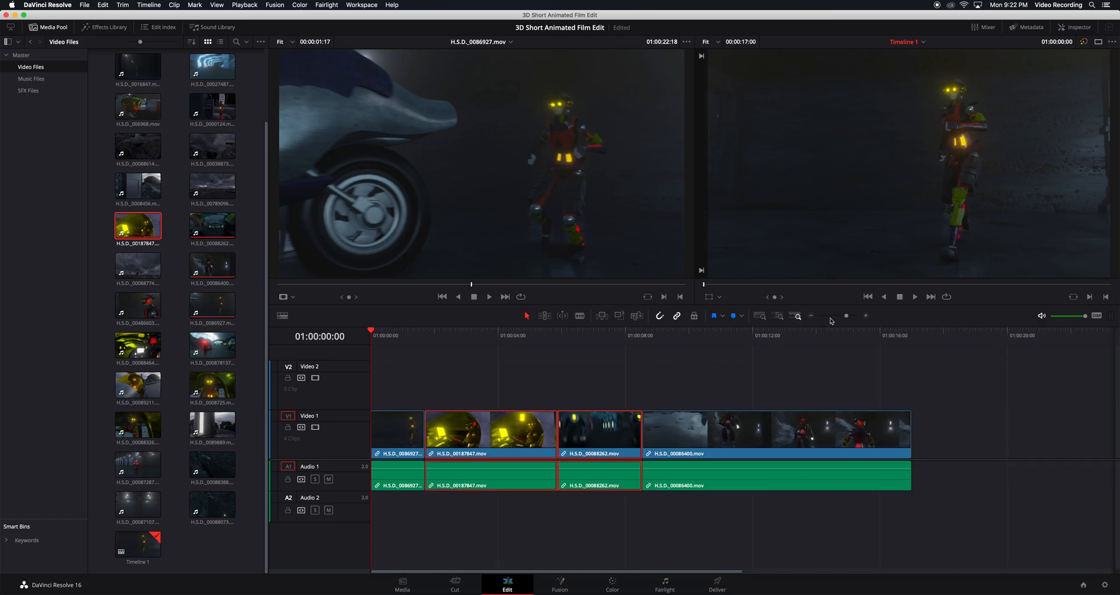
mouse_move(846, 318)
mouse_down()
mouse_move(836, 319)
mouse_move(848, 318)
mouse_up()
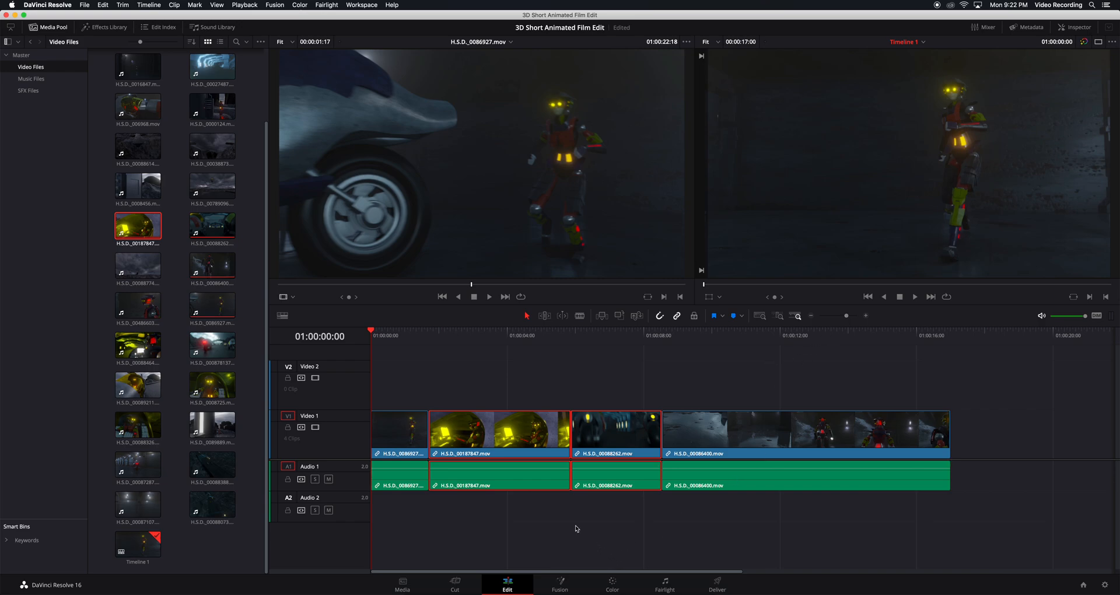
Add H.S.D._00088464.mov directly after the last clip on the first video track.
drag(137, 348, 959, 455)
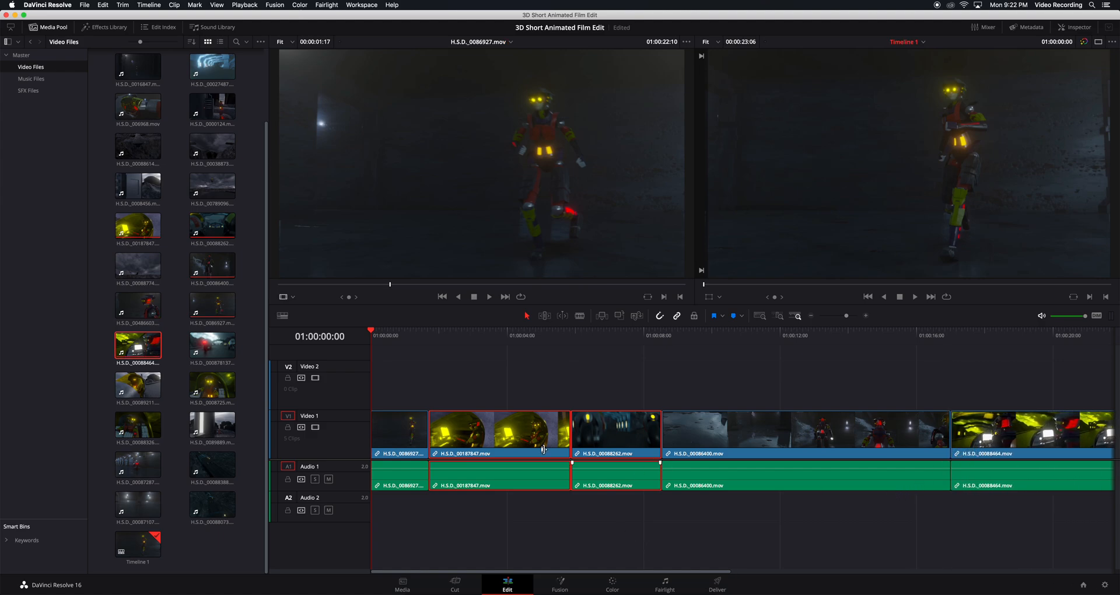
click(84, 4)
click(113, 54)
Preview Serious.mp3 from the Music Files bin and place it at the start of the second audio track.
click(49, 80)
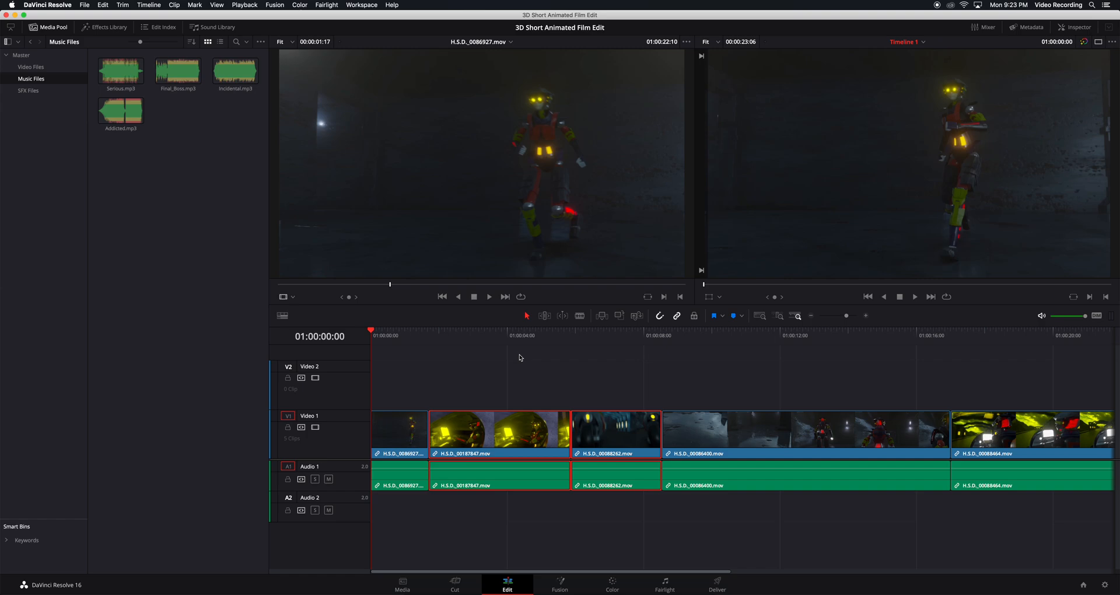
click(127, 84)
click(471, 285)
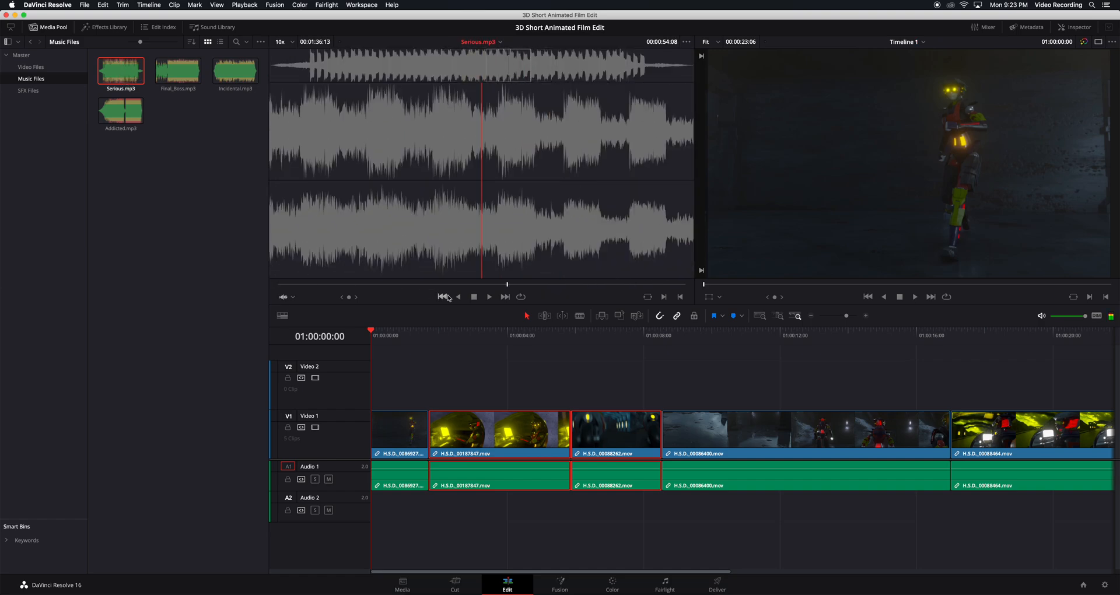
drag(389, 192, 376, 518)
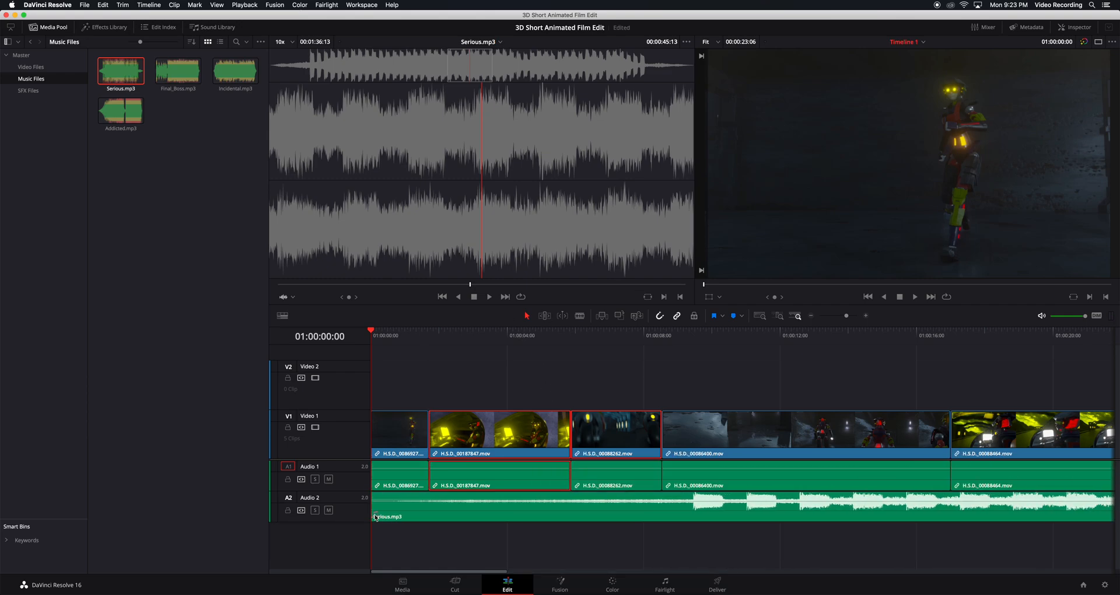
Fit the whole sequence in the timeline and play the opening 8 seconds with the music.
click(761, 317)
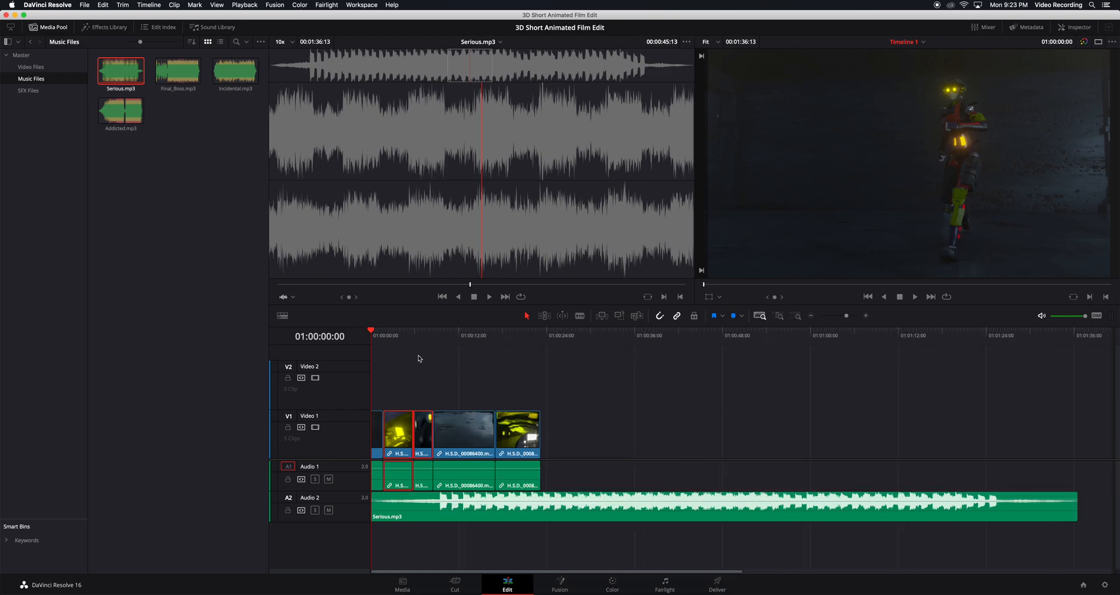
key(space)
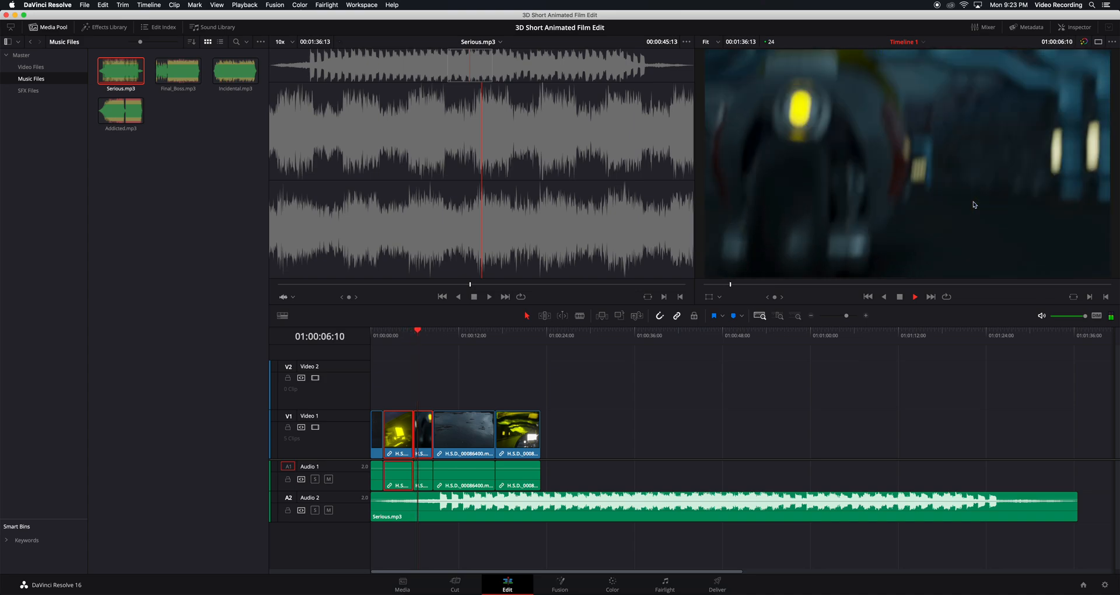
key(space)
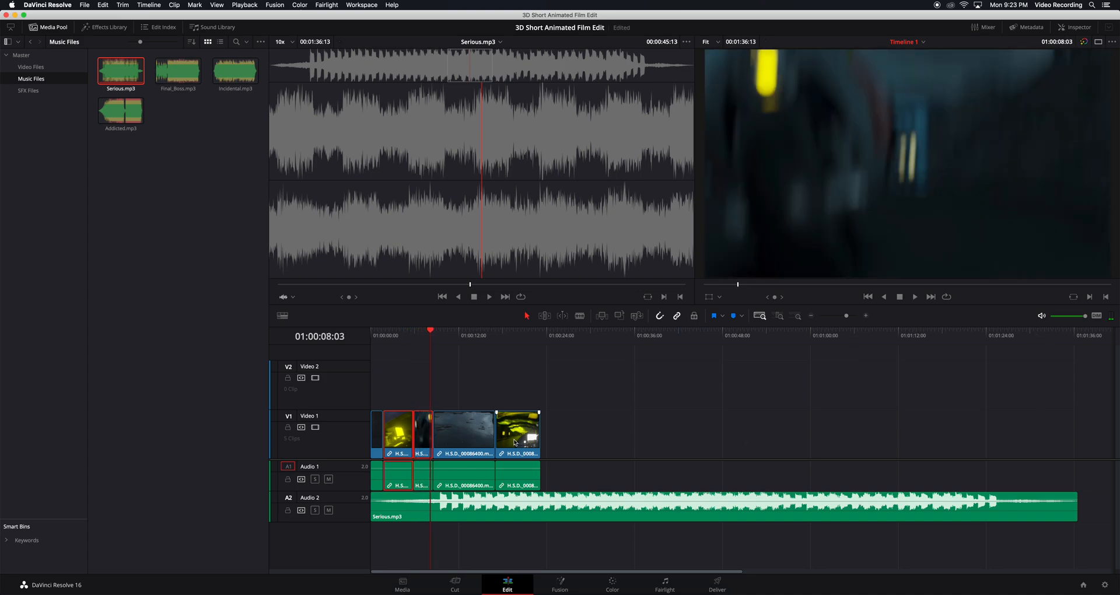
Trim the end of Serious.mp3 on the second audio track back to about 39 seconds.
drag(539, 432, 541, 432)
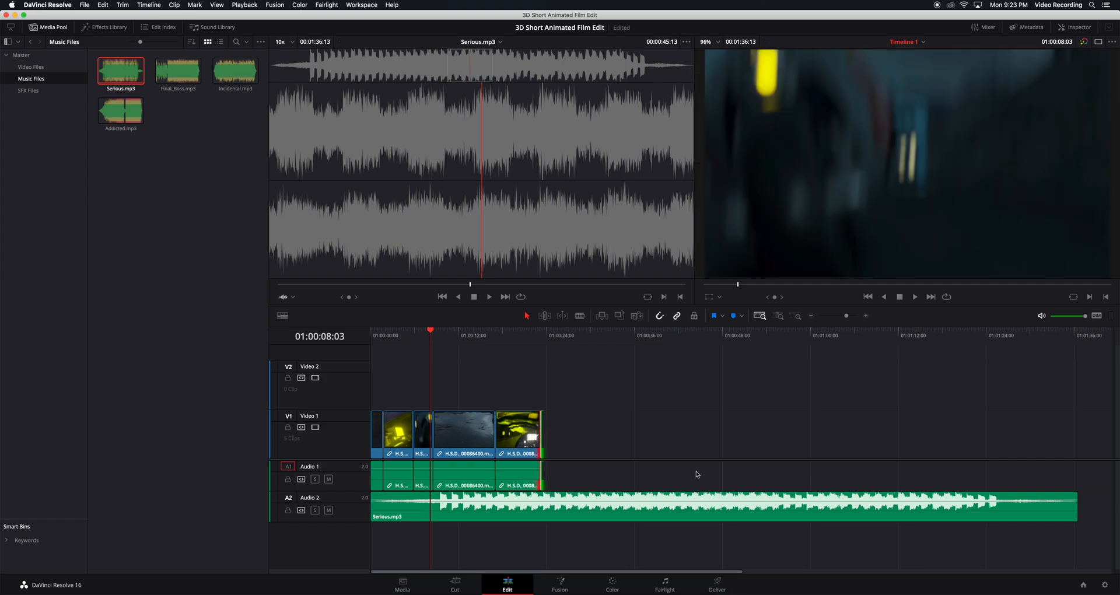
click(875, 520)
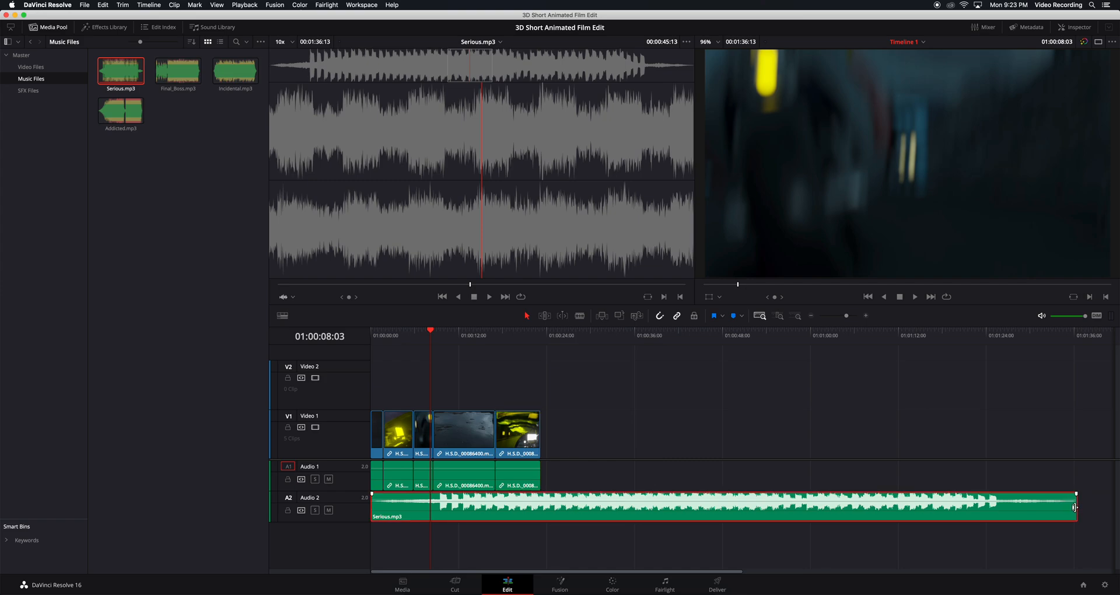
drag(1071, 507, 658, 506)
key(shift+z)
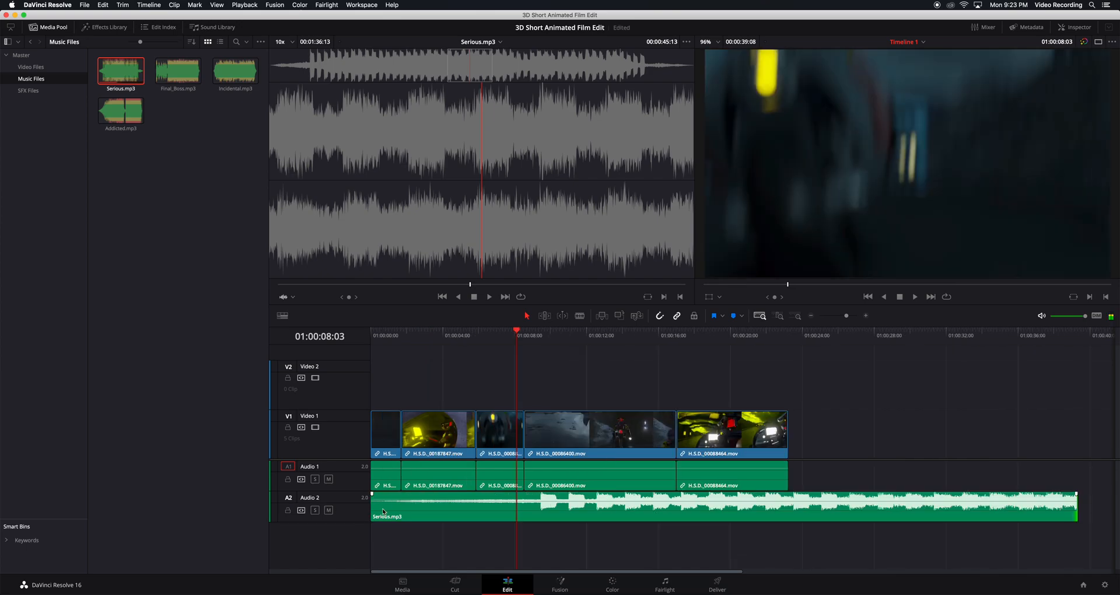
Trim about 5 seconds off the beginning of Serious.mp3 and reposition and shorten it to span exactly the video clips.
drag(372, 507, 486, 510)
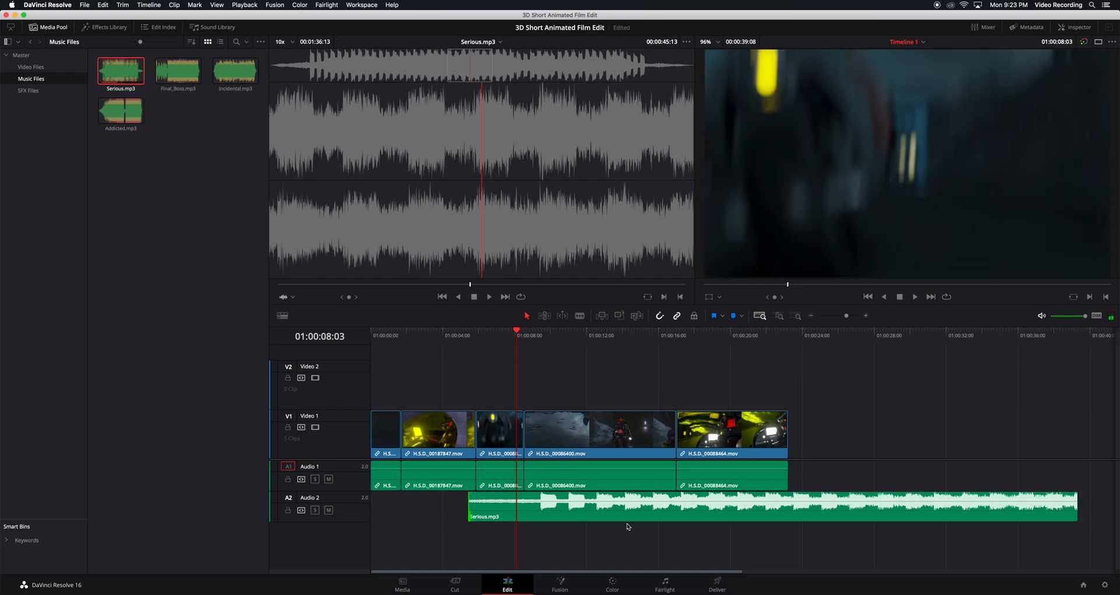
drag(670, 519, 566, 520)
key(shift+z)
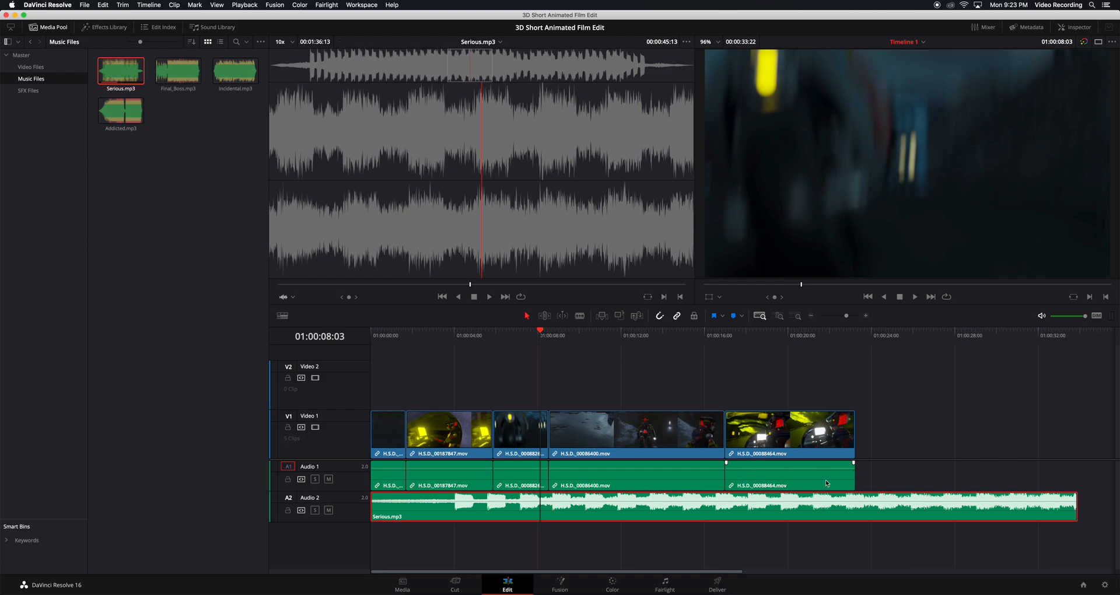
drag(1071, 515, 856, 505)
key(super+equal)
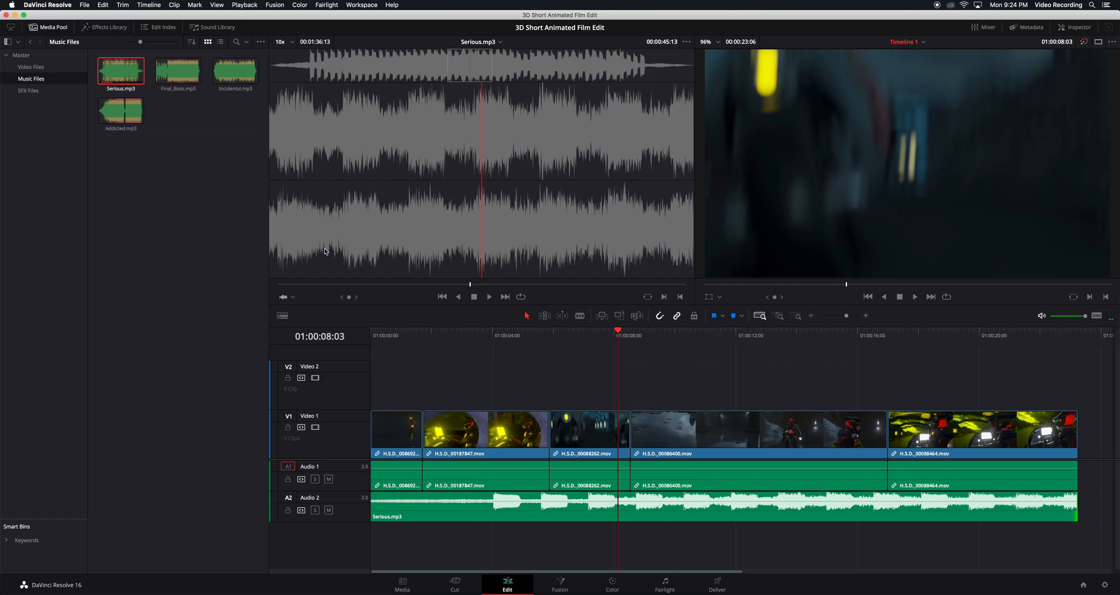
Load the door-open-close.wav effect from the SFX Files bin and place it on a new third audio track at about 4.5 seconds.
click(28, 91)
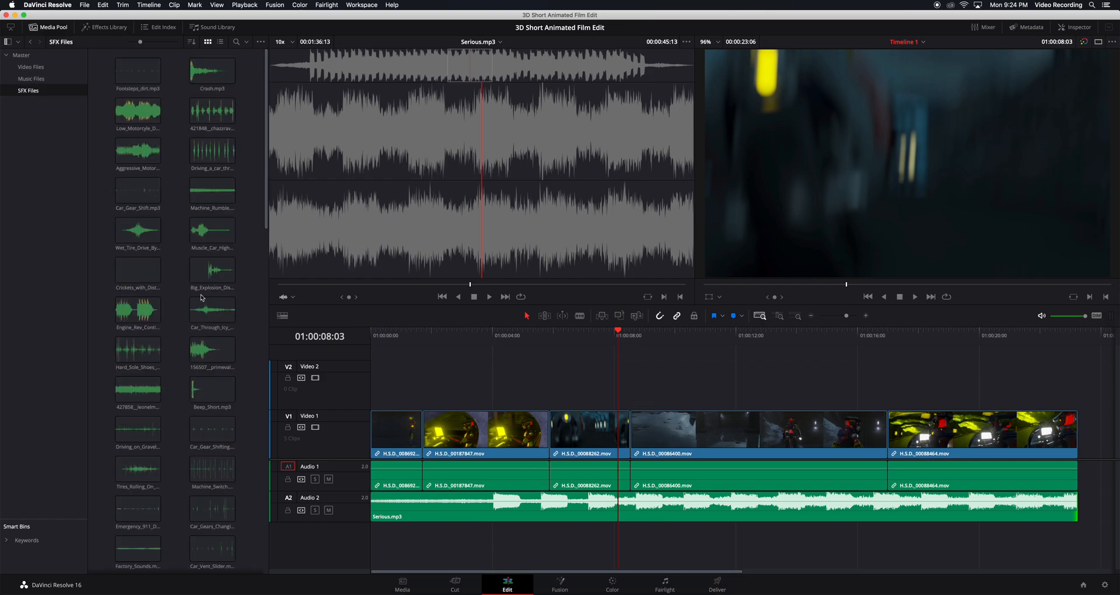
click(204, 354)
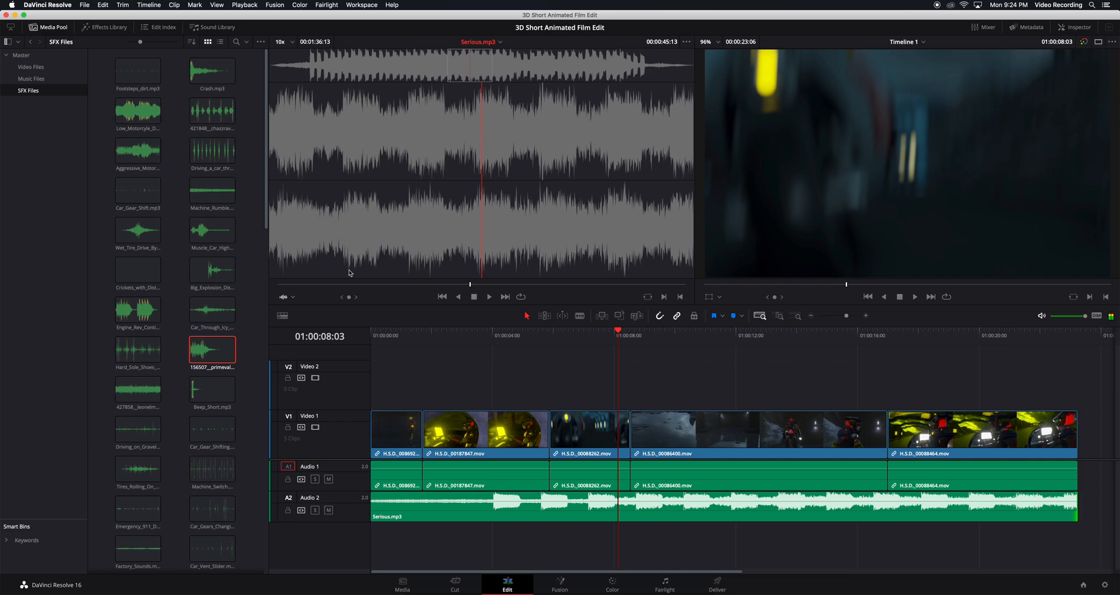
click(217, 353)
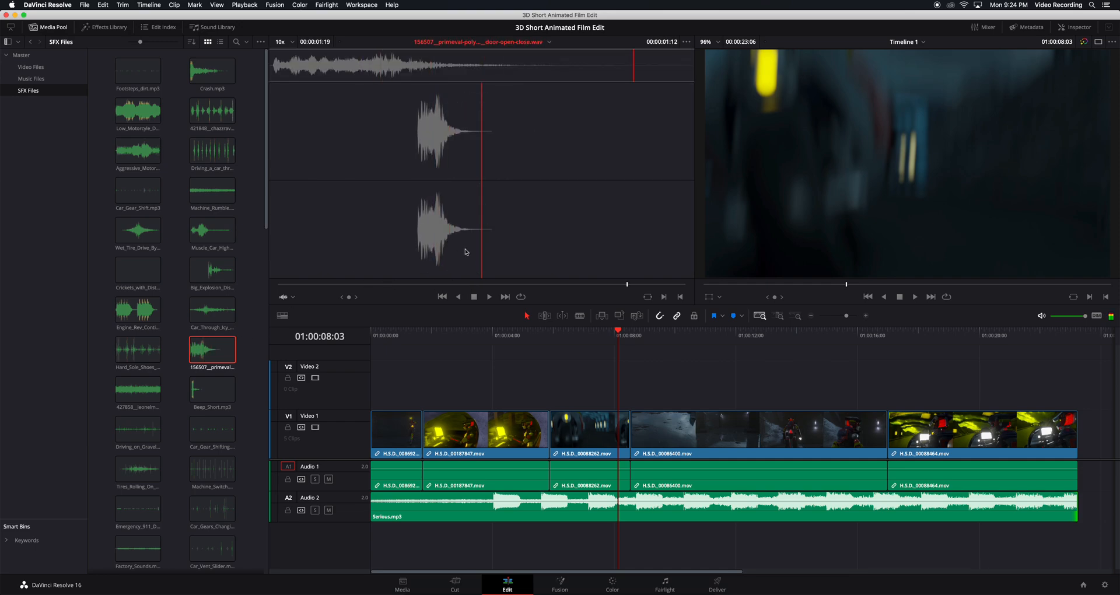
drag(435, 285, 510, 547)
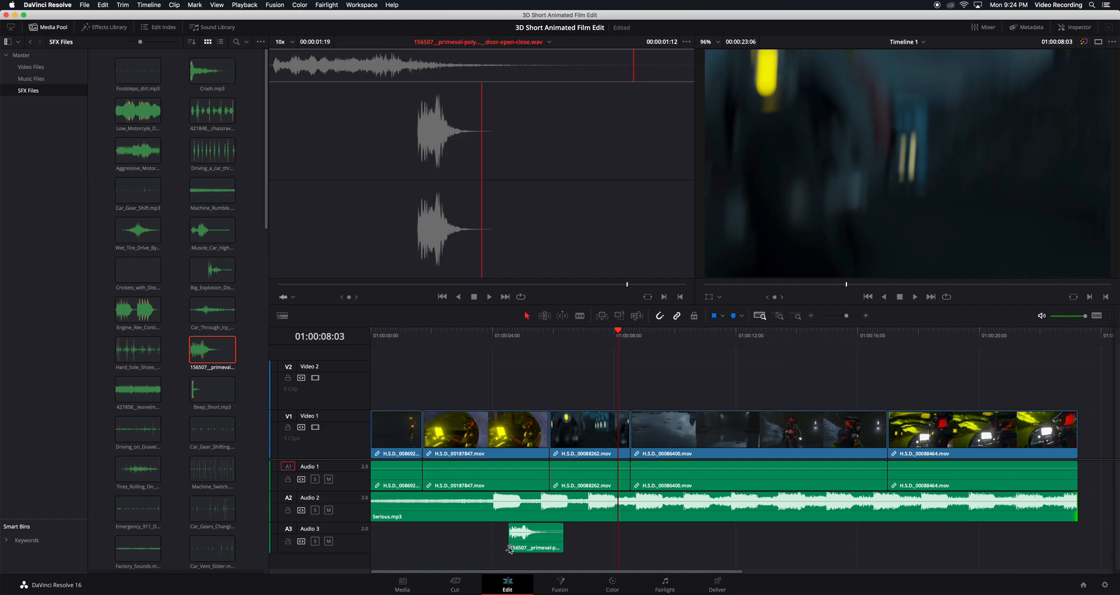
Copy the door sound effect and paste it on the third audio track at about 8, 11.5 and 13.8 seconds.
click(527, 544)
key(super+s)
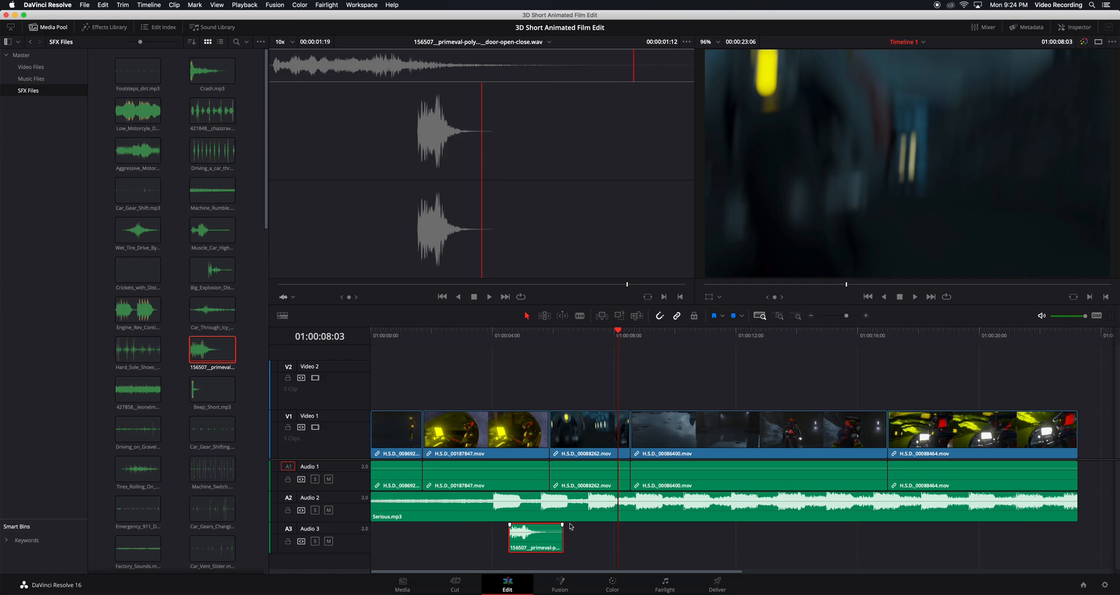
key(super+v)
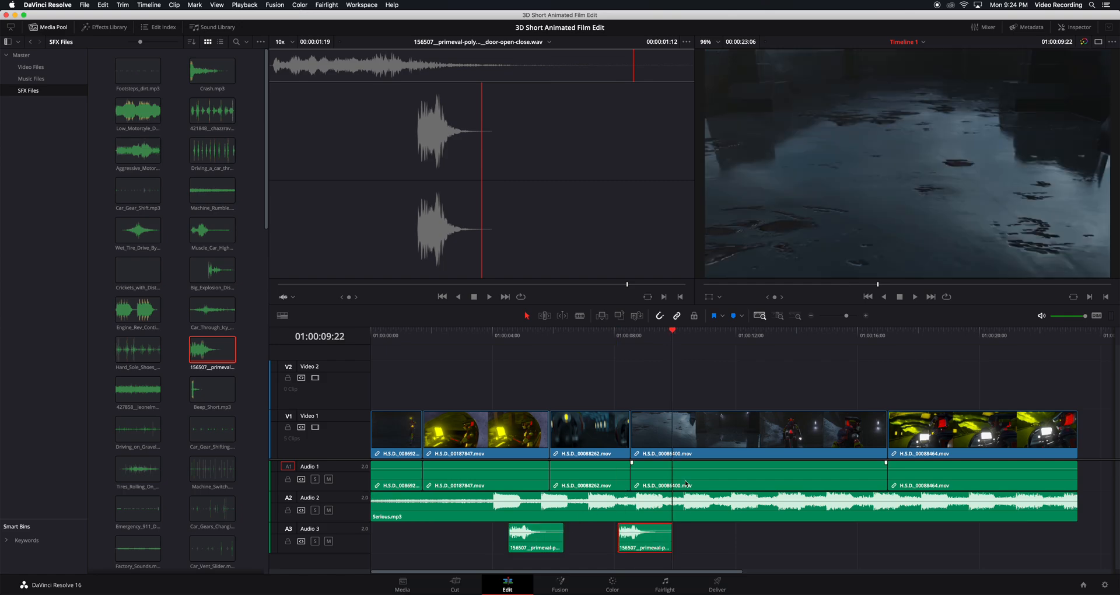
click(723, 333)
key(super+v)
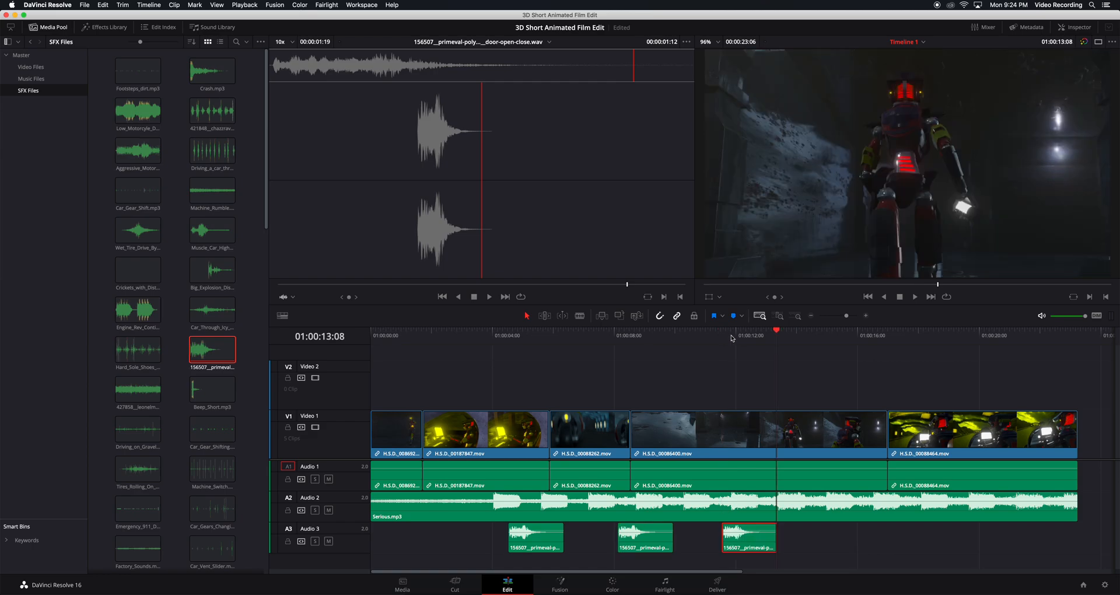
click(792, 330)
key(super+v)
click(846, 330)
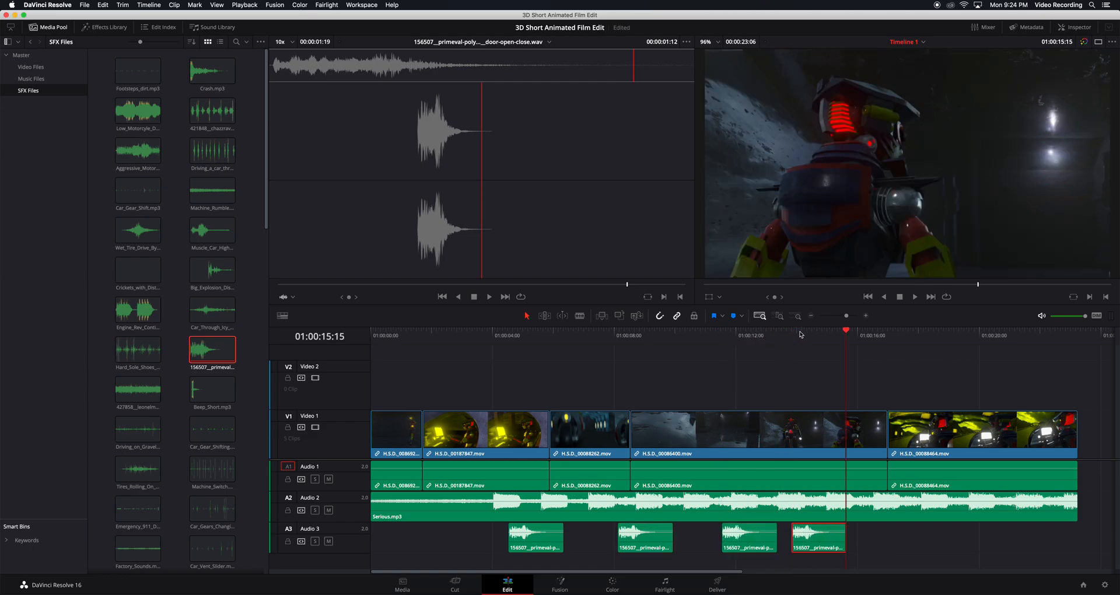
Play the edit from its beginning to about 15 seconds and select the first video clip, H.S.D._0086927.mov.
click(380, 336)
key(space)
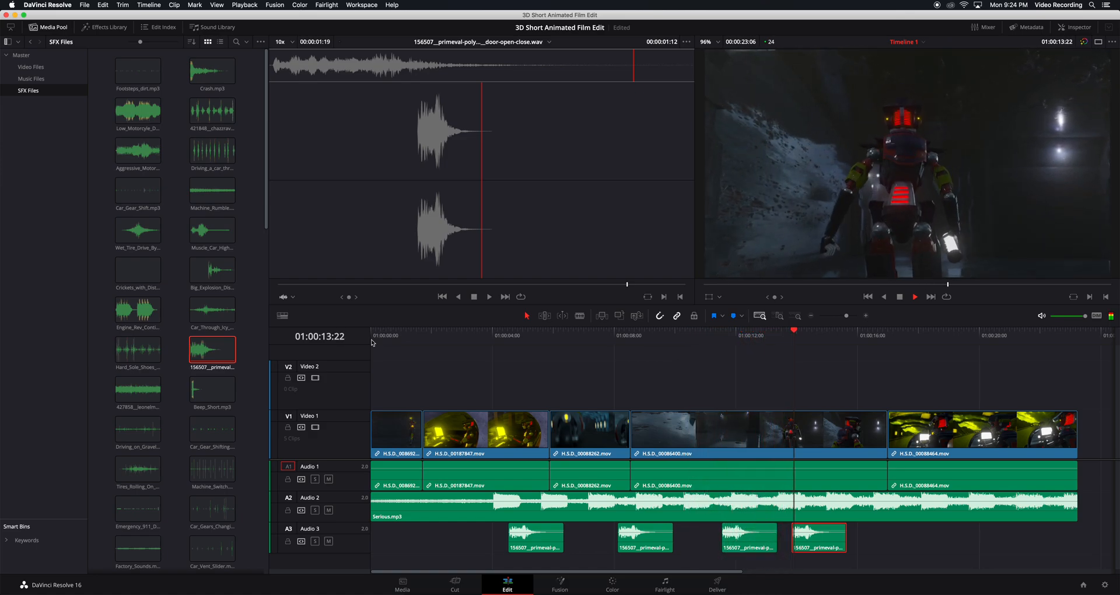
key(space)
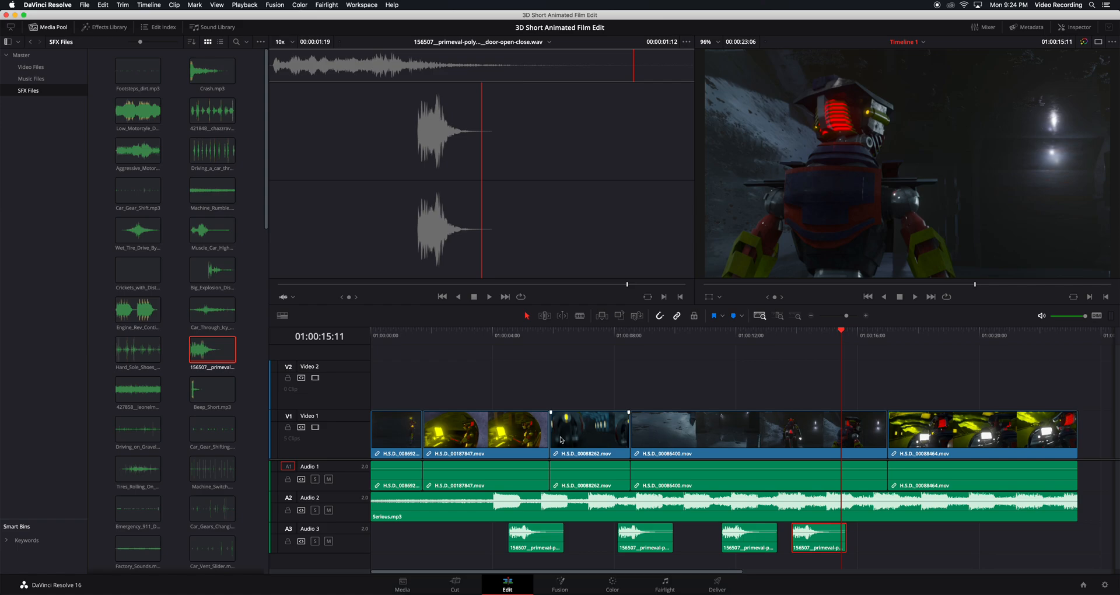
click(409, 435)
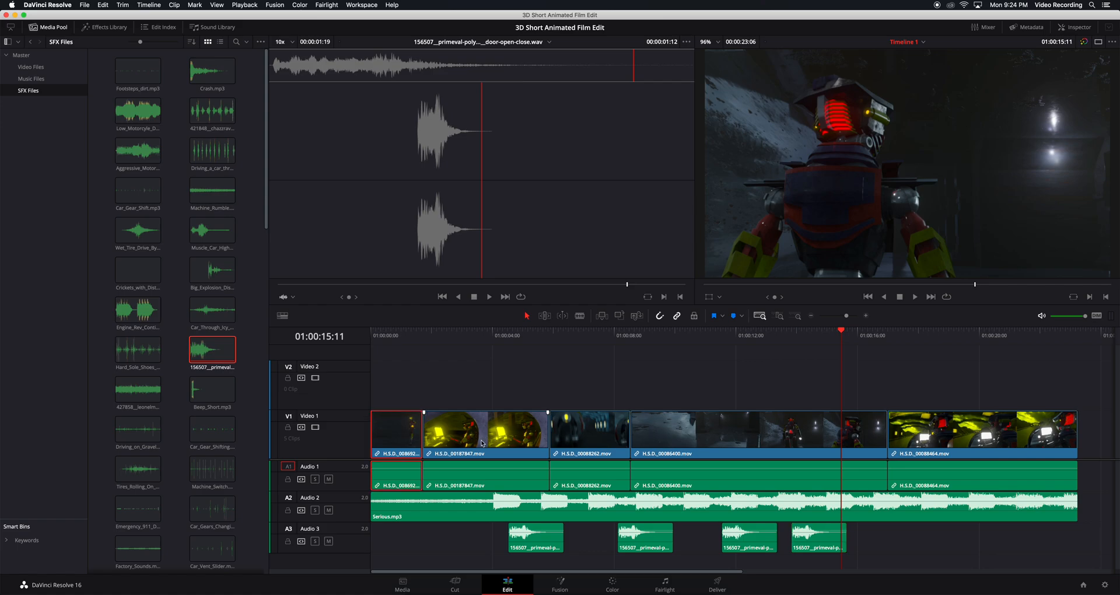